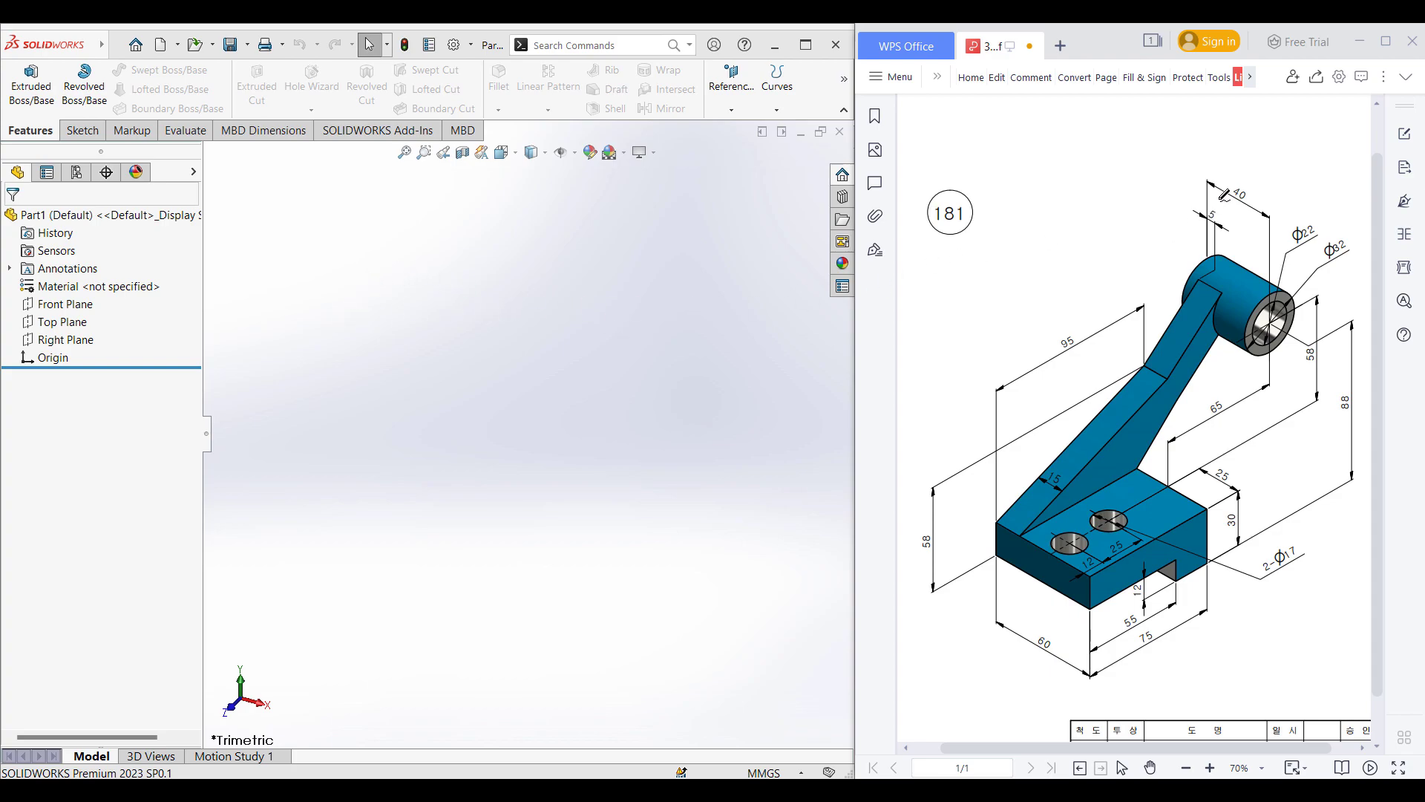
Mark up the reference drawing's base block: the 75, 30 and 60 dimensions and the 12 slot.
mouse_move(1275, 158)
left_mouse_down()
mouse_move(922, 492)
mouse_move(1243, 165)
left_mouse_up()
key("e")
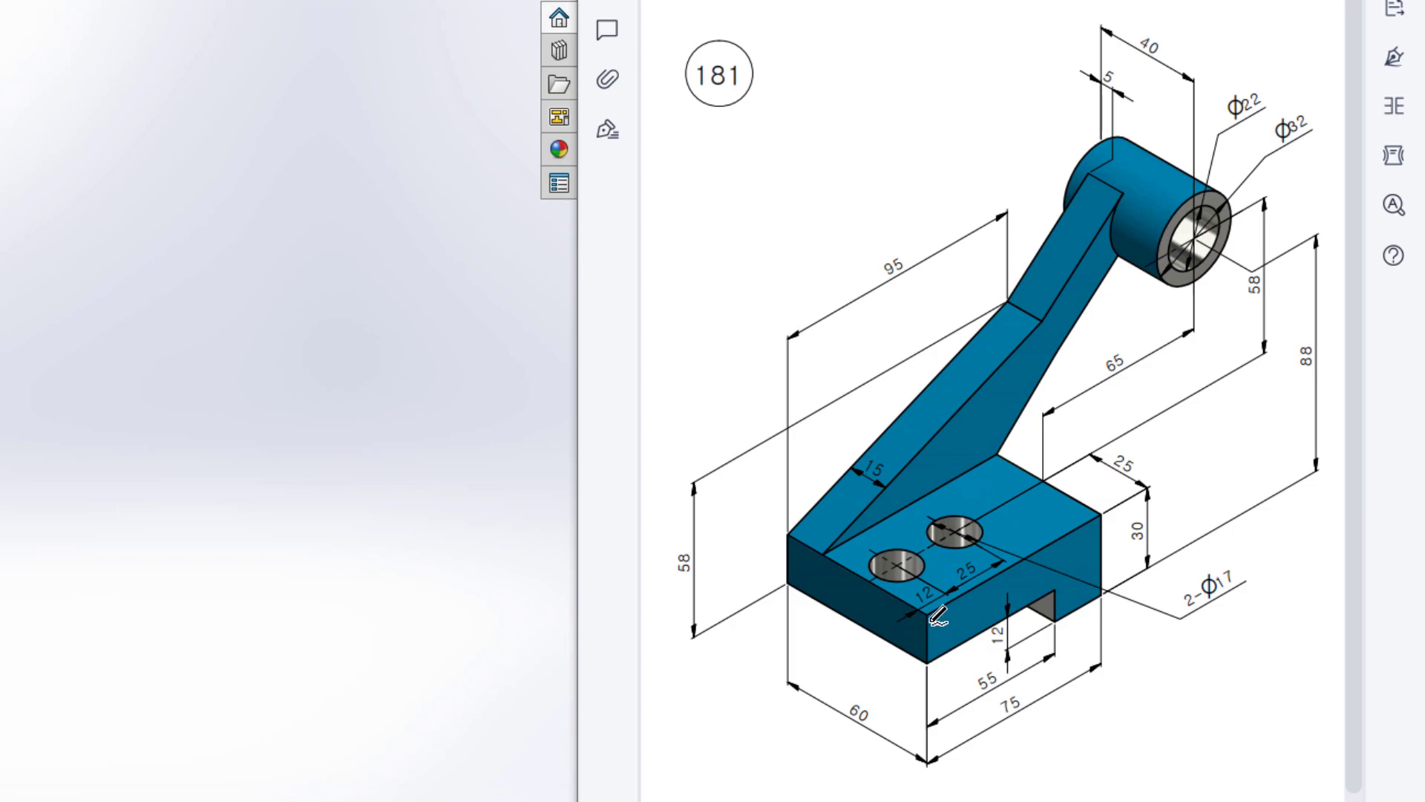
mouse_move(929, 613)
left_mouse_down()
mouse_move(932, 686)
mouse_move(1005, 666)
mouse_move(1107, 609)
mouse_move(1083, 520)
mouse_move(939, 584)
left_mouse_up()
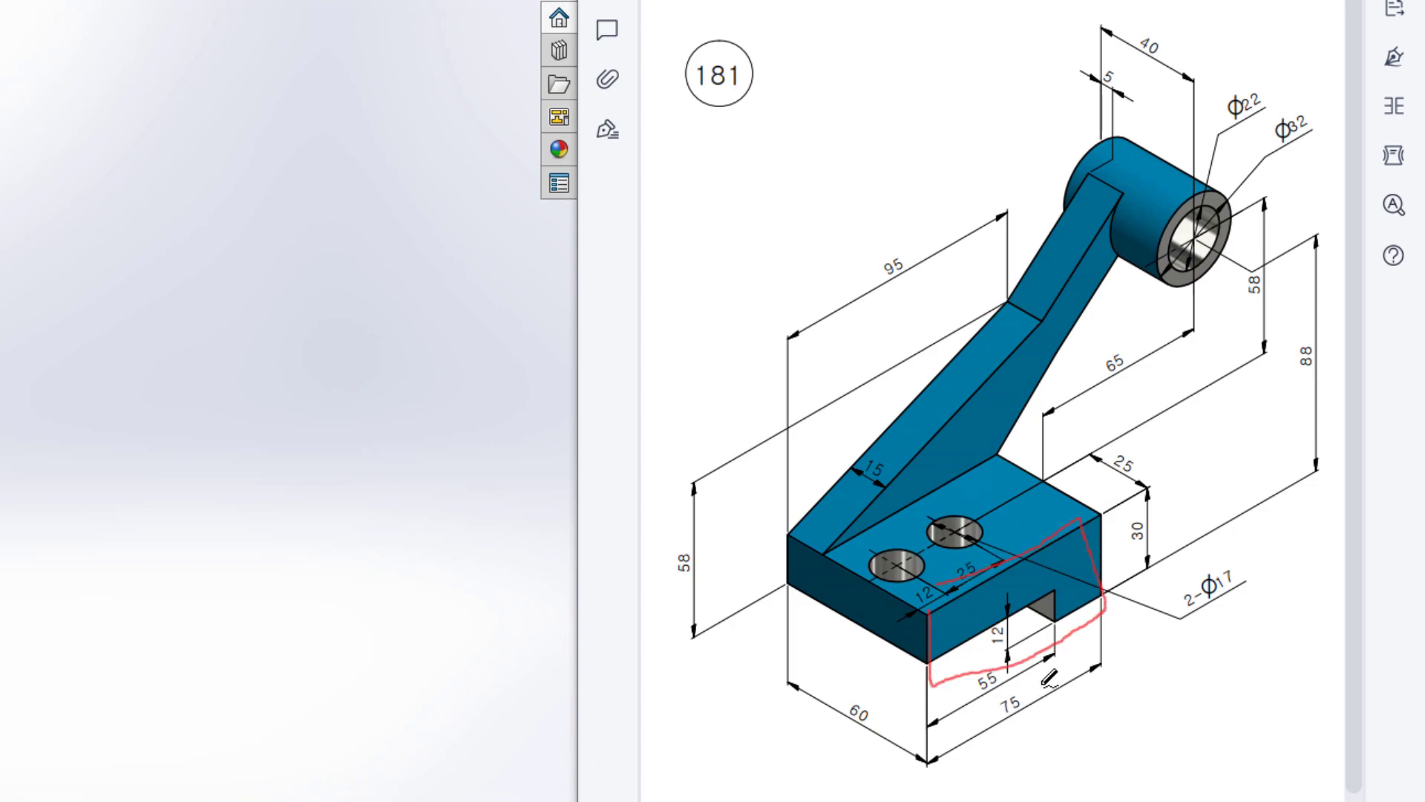
mouse_move(995, 694)
left_mouse_down()
mouse_move(1004, 723)
mouse_move(1046, 690)
left_mouse_up()
left_click_drag(1119, 511, 1164, 488)
left_click_drag(928, 709, 800, 616)
mouse_move(800, 616)
left_mouse_down()
mouse_move(803, 657)
mouse_move(842, 623)
left_mouse_up()
left_click_drag(843, 722, 854, 694)
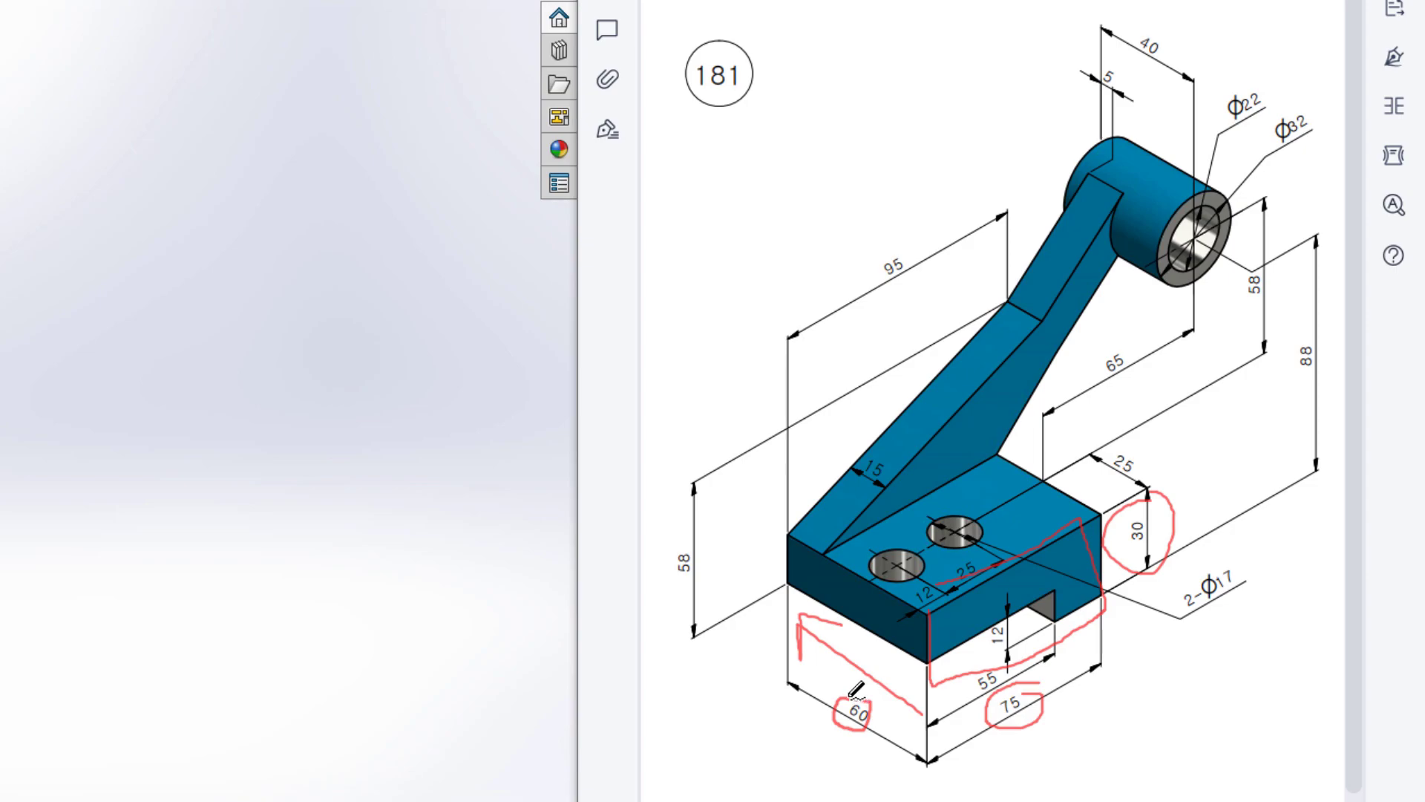
key("ctrl+z")
key("ctrl+z")
key("ctrl+z")
key("ctrl+z")
key("ctrl+z")
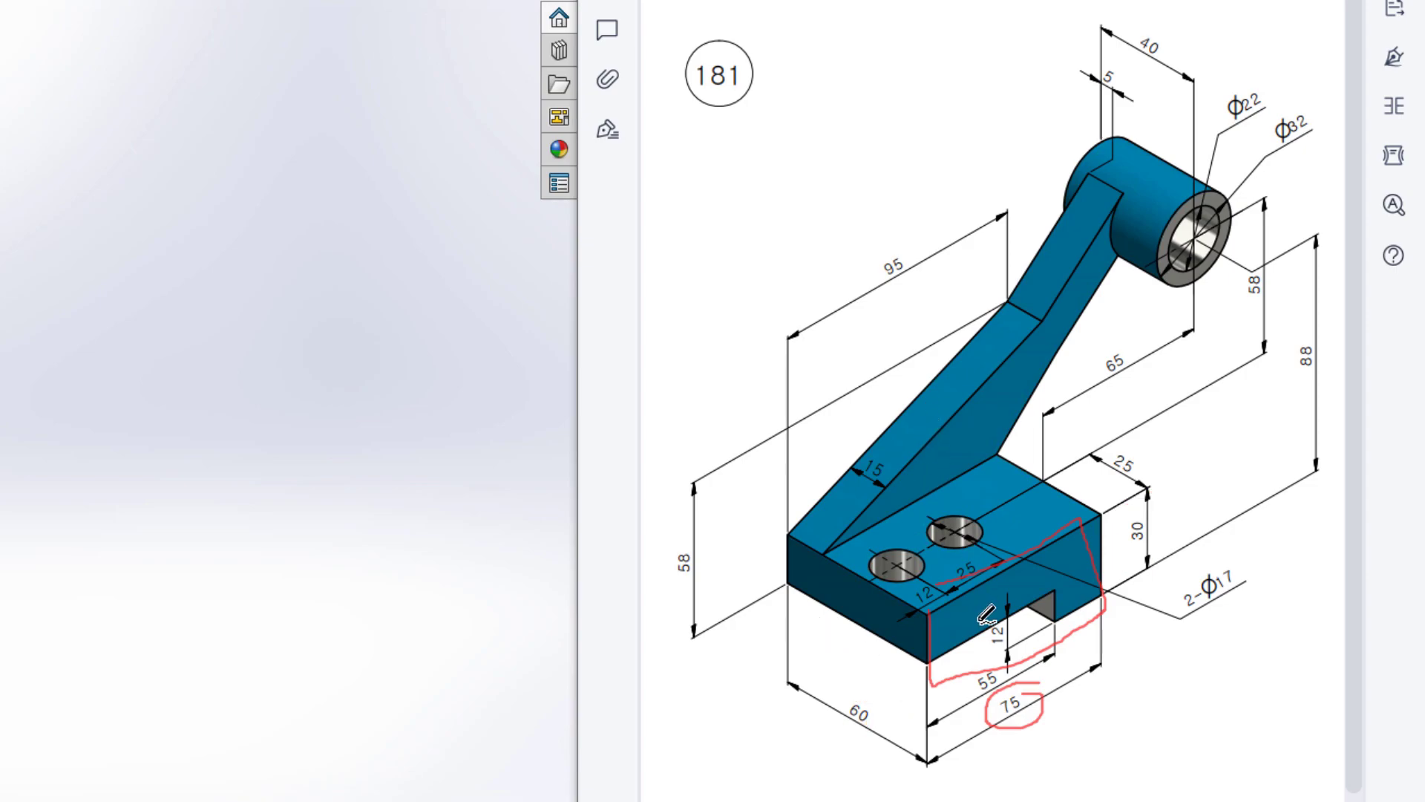
mouse_move(928, 659)
left_mouse_down()
mouse_move(1044, 590)
mouse_move(1046, 622)
mouse_move(944, 672)
left_mouse_up()
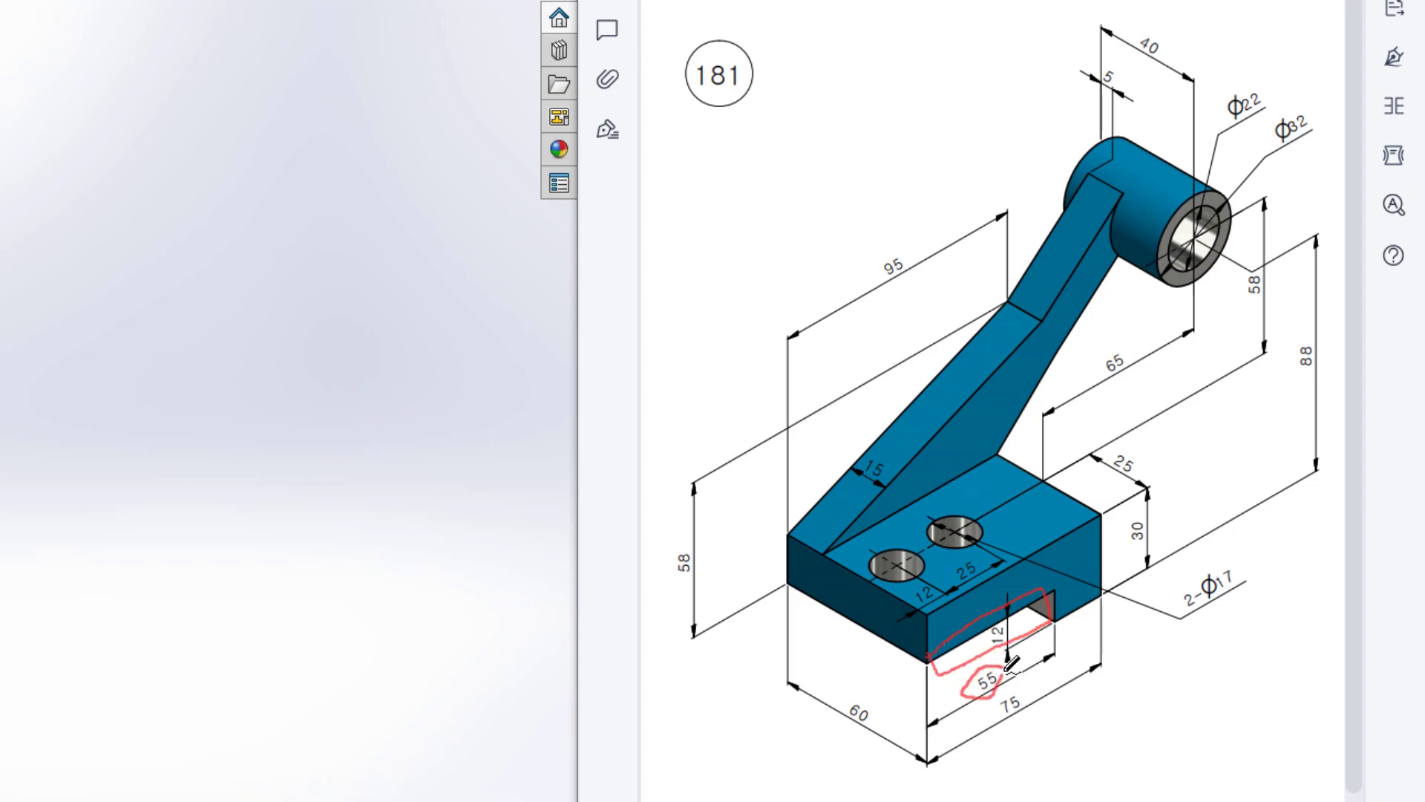
left_click_drag(972, 632, 1002, 622)
mouse_move(903, 674)
left_mouse_down()
mouse_move(798, 612)
mouse_move(801, 629)
mouse_move(848, 610)
left_mouse_up()
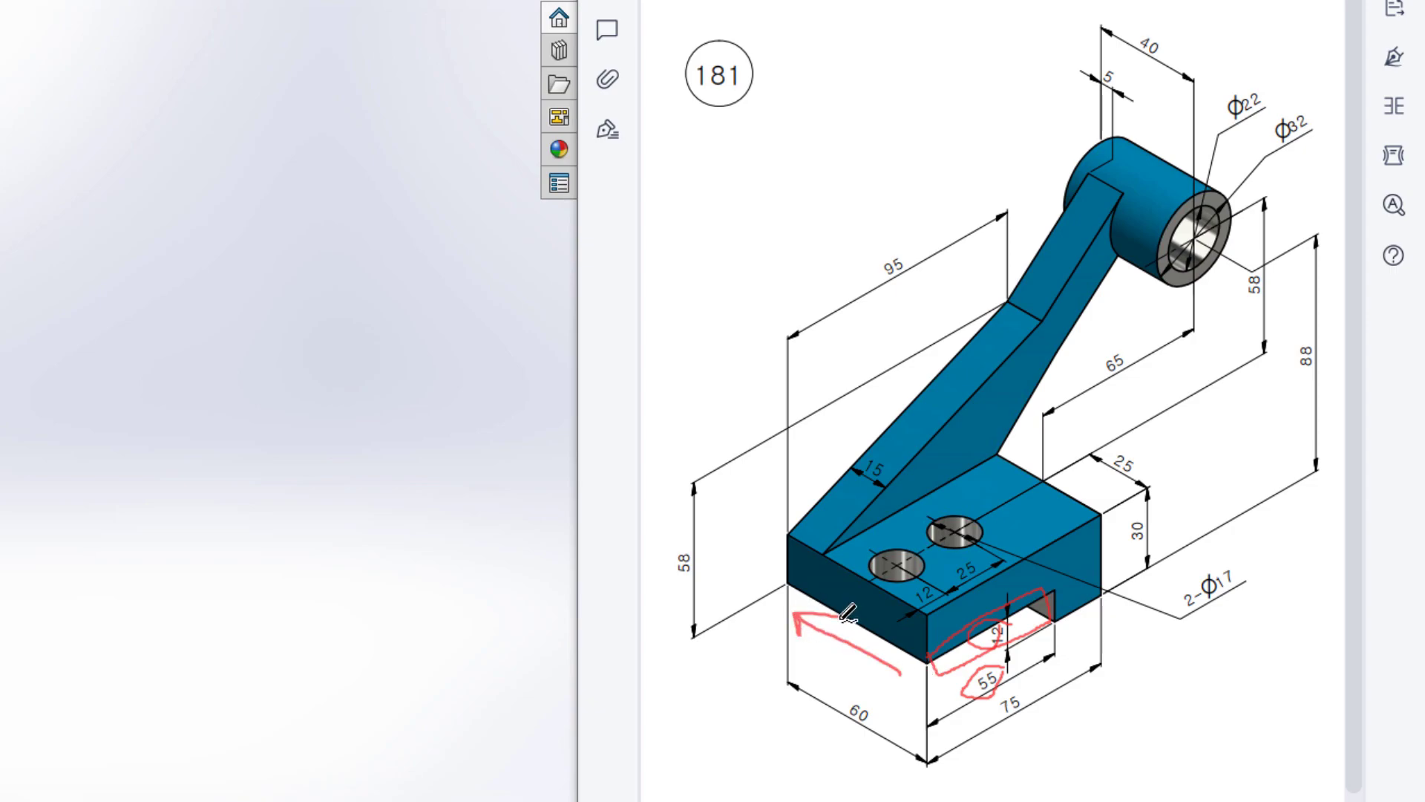
mouse_move(848, 693)
left_mouse_down()
mouse_move(853, 723)
mouse_move(880, 701)
left_mouse_up()
key("ctrl+z")
key("ctrl+z")
key("ctrl+z")
key("ctrl+z")
Mark up the two Φ17 holes and their 25 and 12 positioning dimensions on the drawing.
left_click_drag(884, 556, 904, 579)
left_click_drag(975, 520, 928, 527)
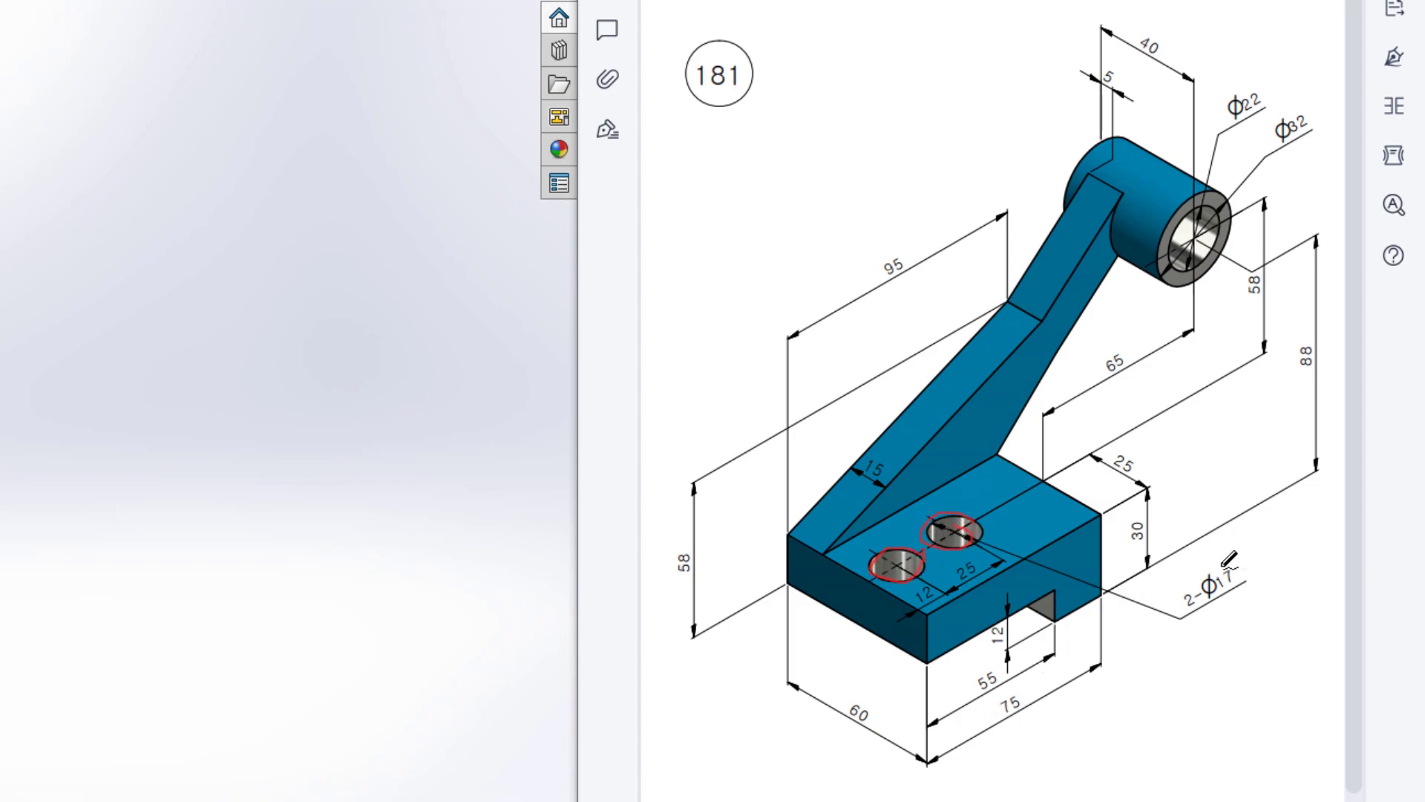
mouse_move(1205, 562)
left_mouse_down()
mouse_move(1210, 612)
mouse_move(1244, 564)
mouse_move(1157, 594)
left_mouse_up()
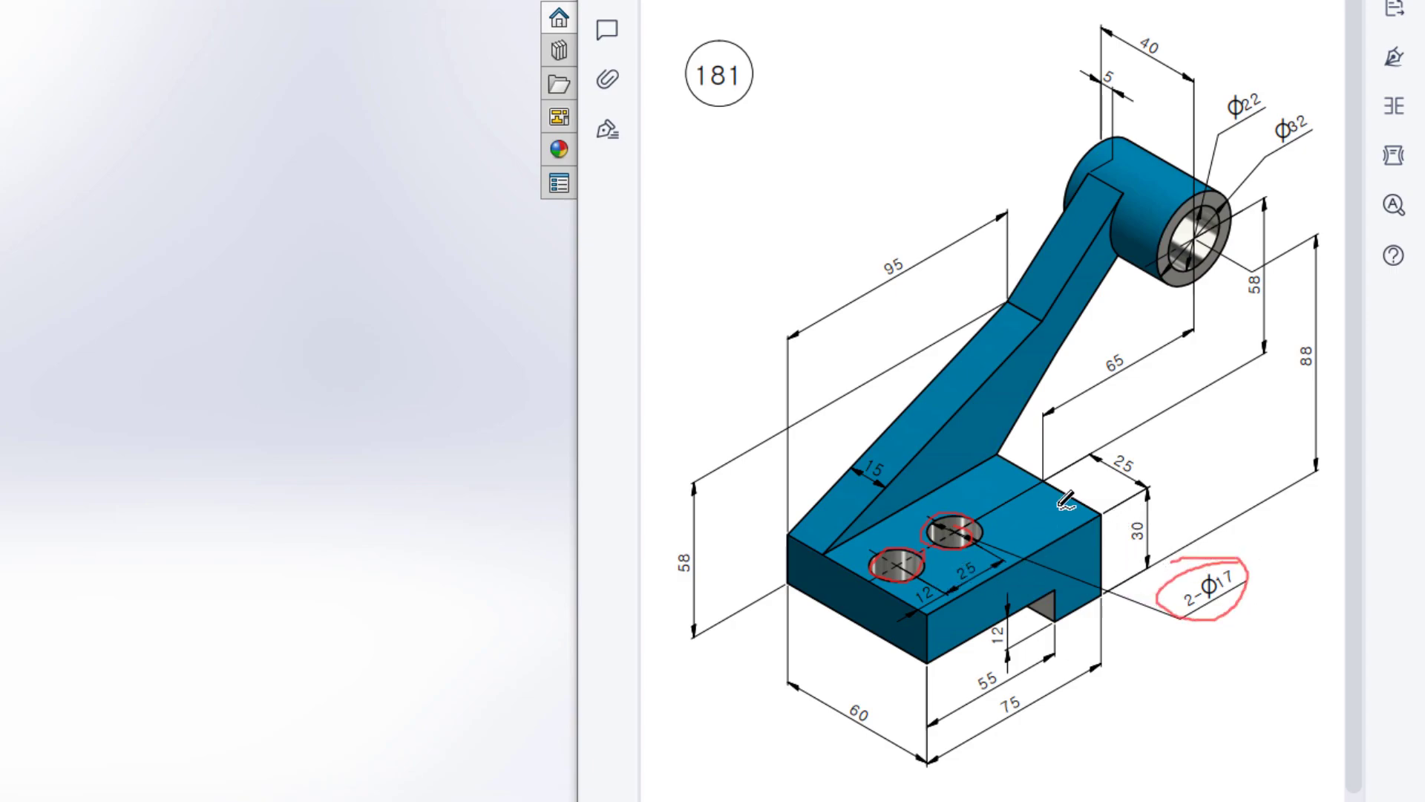
mouse_move(1141, 443)
left_mouse_down()
mouse_move(1103, 476)
mouse_move(1155, 474)
mouse_move(1134, 447)
left_mouse_up()
left_click_drag(1051, 543, 1065, 551)
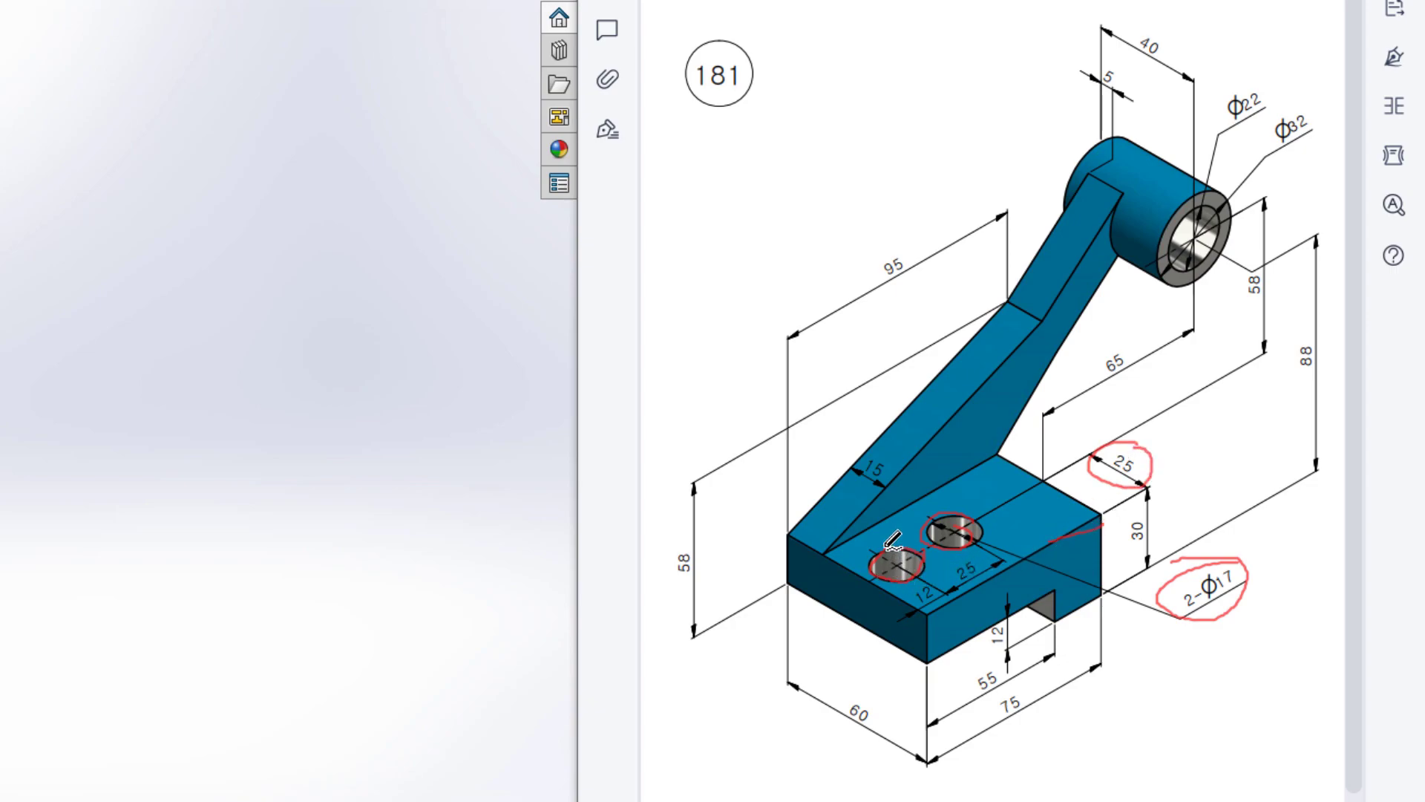
mouse_move(879, 591)
left_mouse_down()
mouse_move(912, 612)
mouse_move(948, 604)
mouse_move(933, 576)
mouse_move(908, 598)
mouse_move(946, 604)
mouse_move(926, 562)
left_mouse_up()
mouse_move(969, 548)
left_mouse_down()
mouse_move(944, 583)
mouse_move(974, 557)
left_mouse_up()
key("Escape")
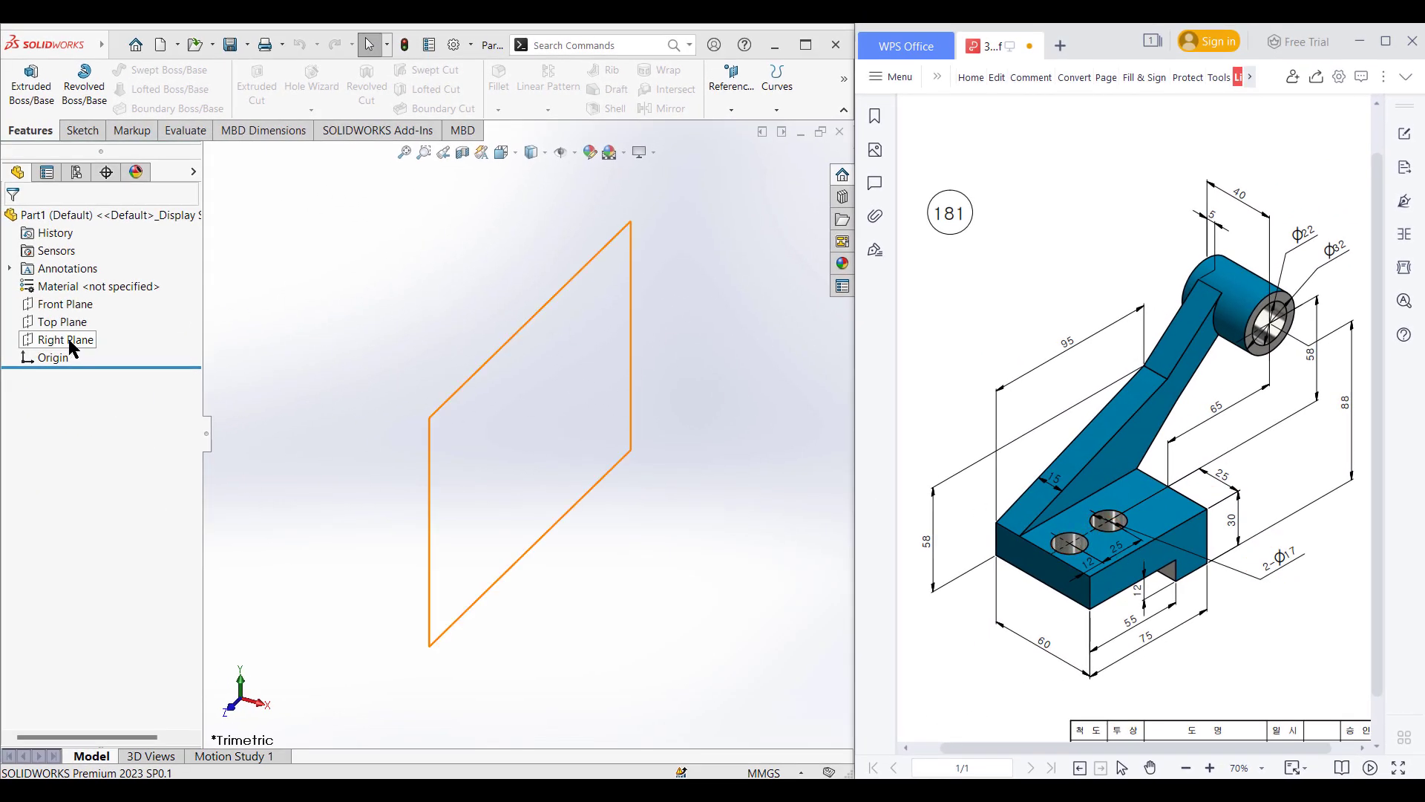
Sketch a 75 × 30 corner rectangle from the origin on the Right Plane, viewed isometrically.
left_click(69, 340)
right_click(71, 341)
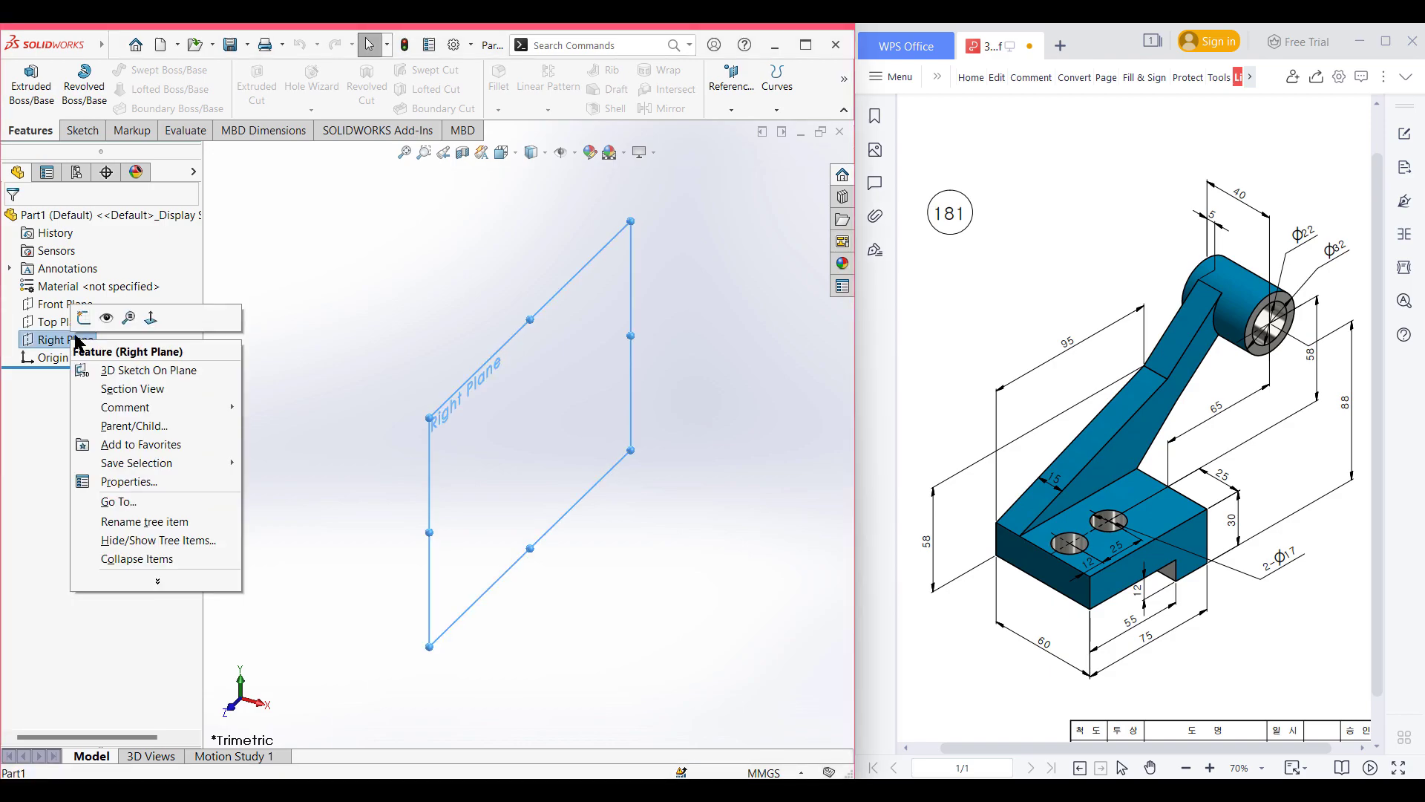
left_click(85, 321)
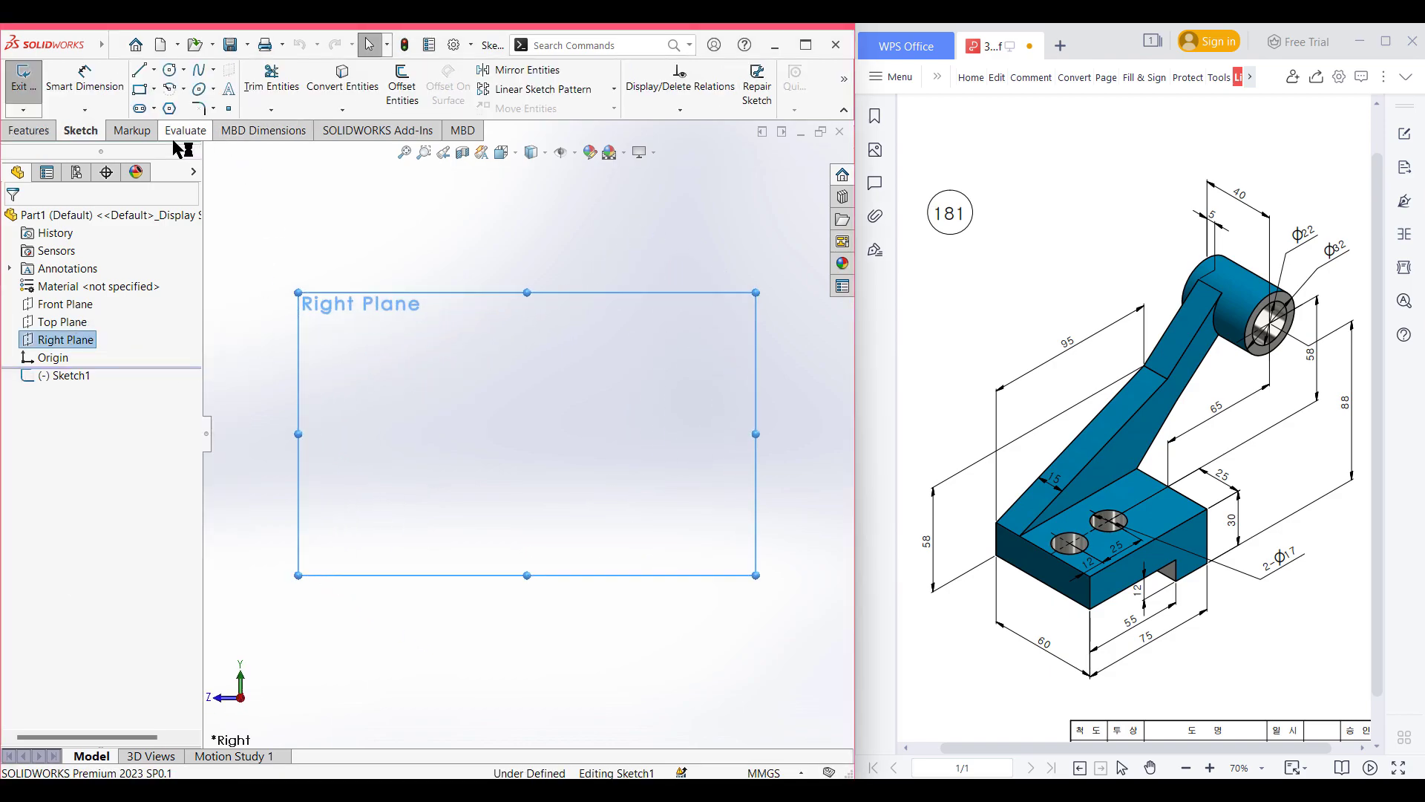
left_click(139, 90)
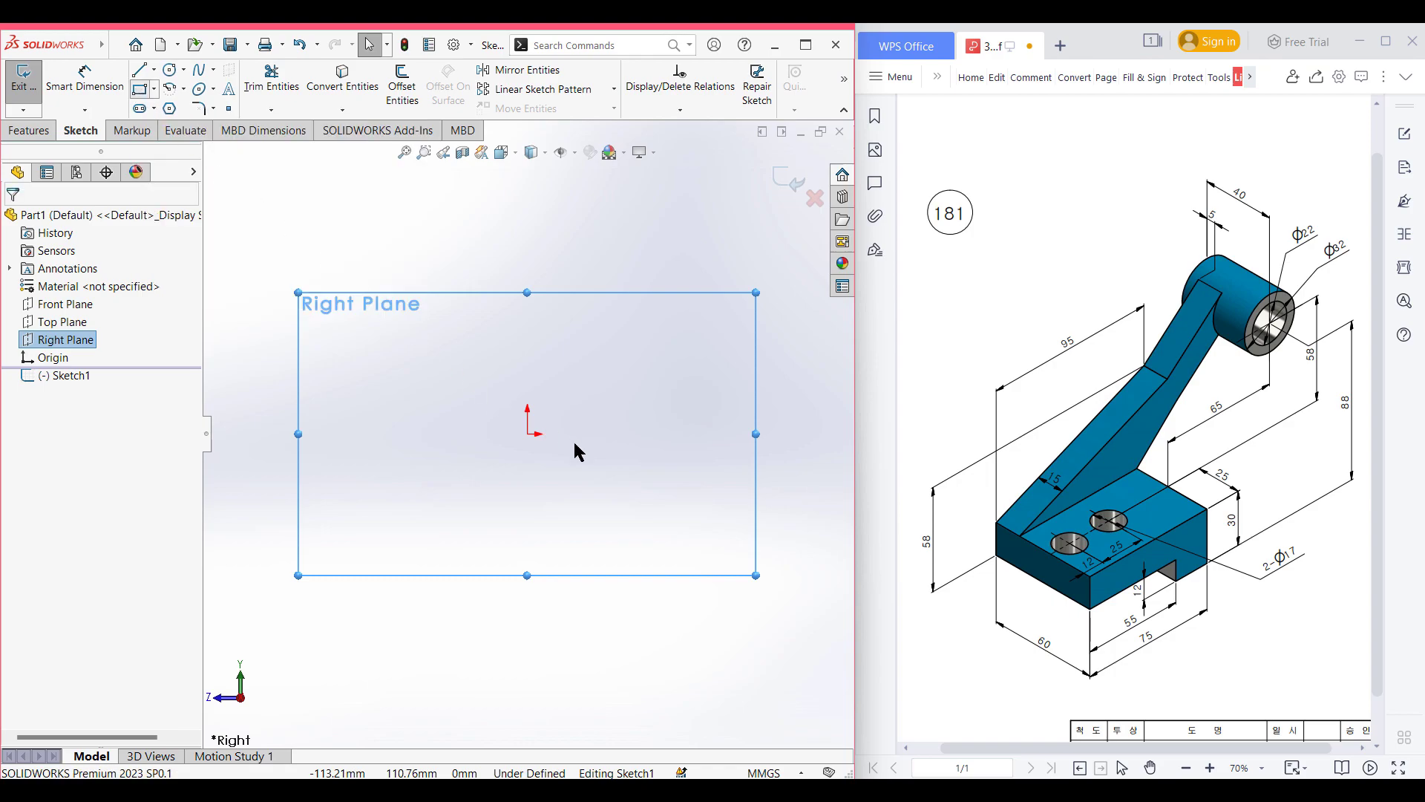
left_click(529, 434)
left_click(644, 362)
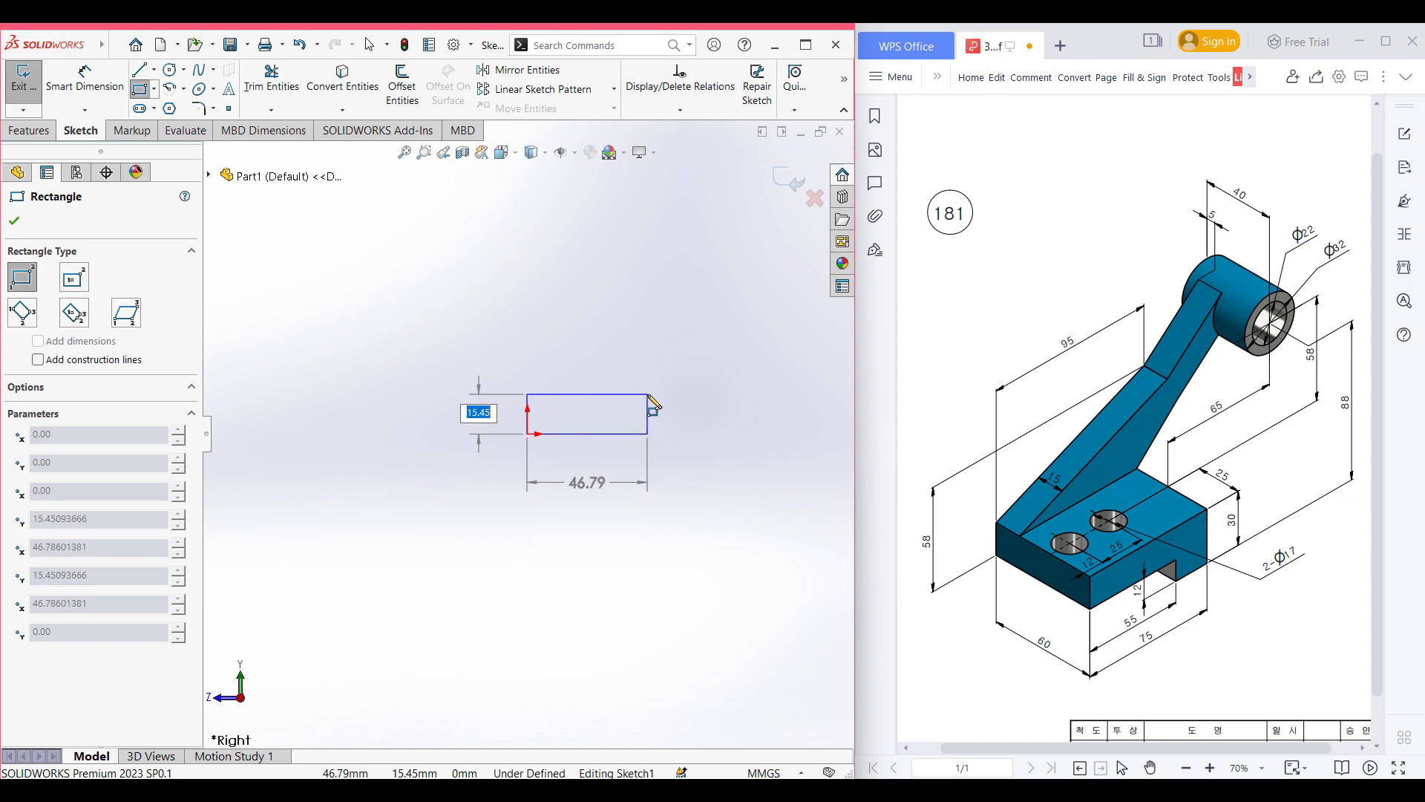
key("Tab")
type("75")
key("Return")
key("ctrl+7")
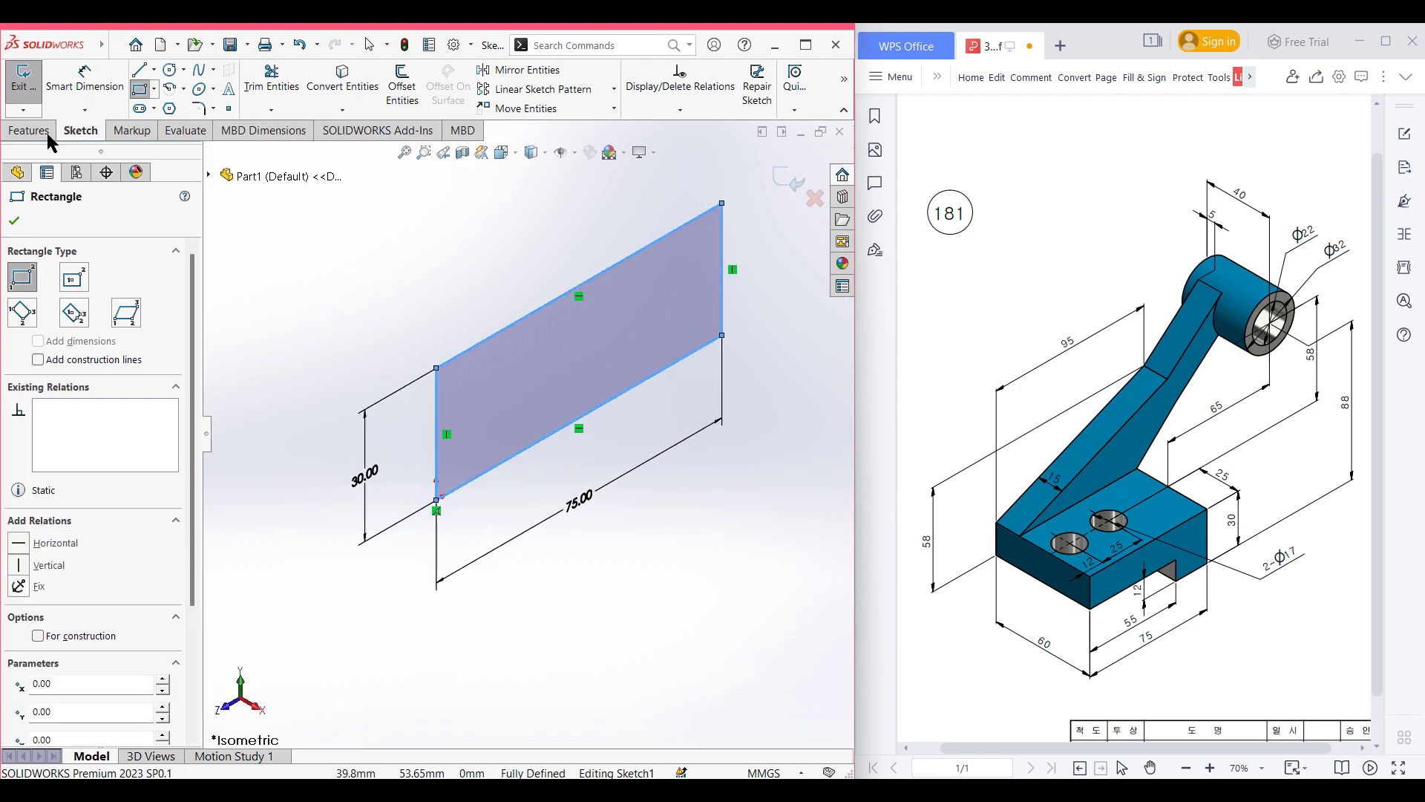
left_click(30, 130)
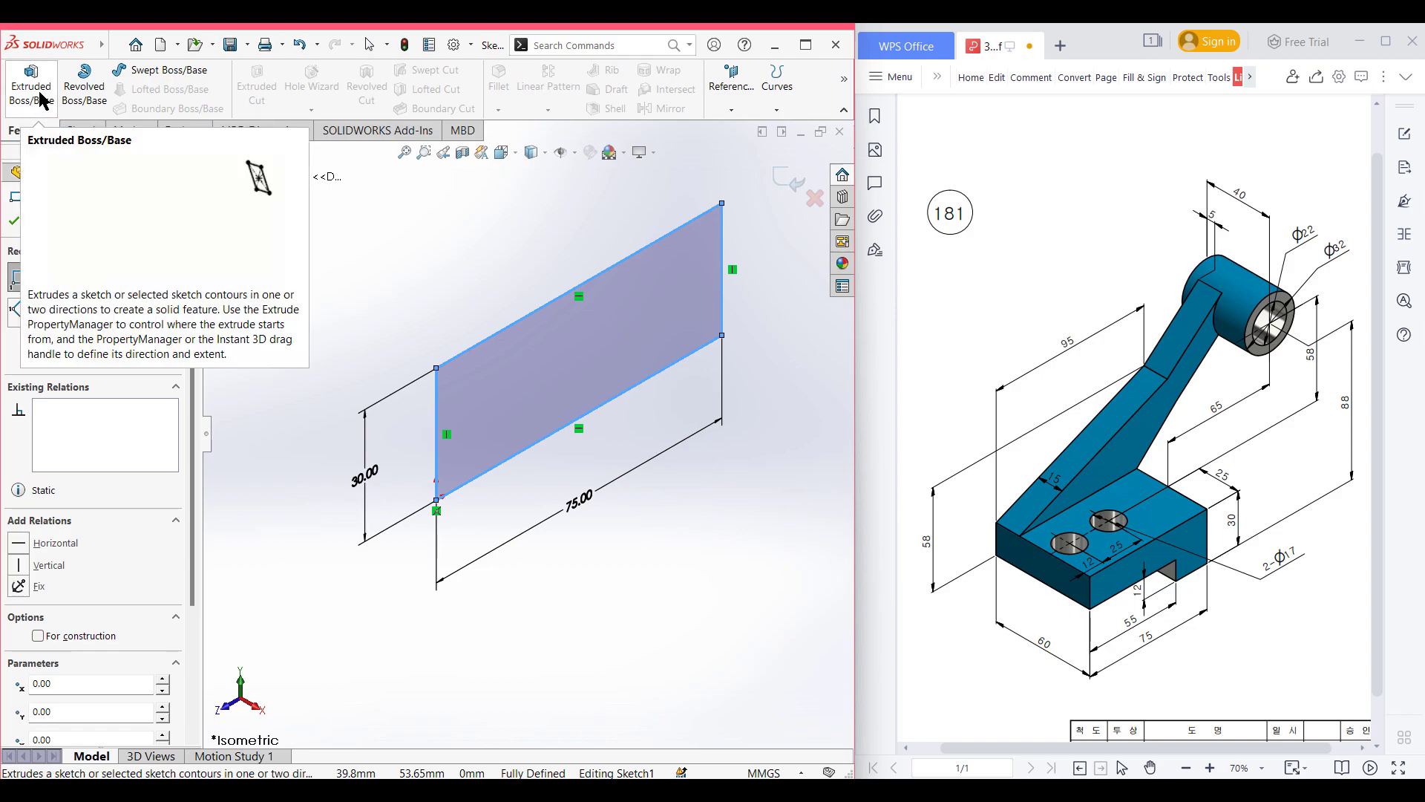
Extrude the rectangle sketch 60 mm into Boss-Extrude1, a 75 × 30 × 60 block.
left_click(41, 100)
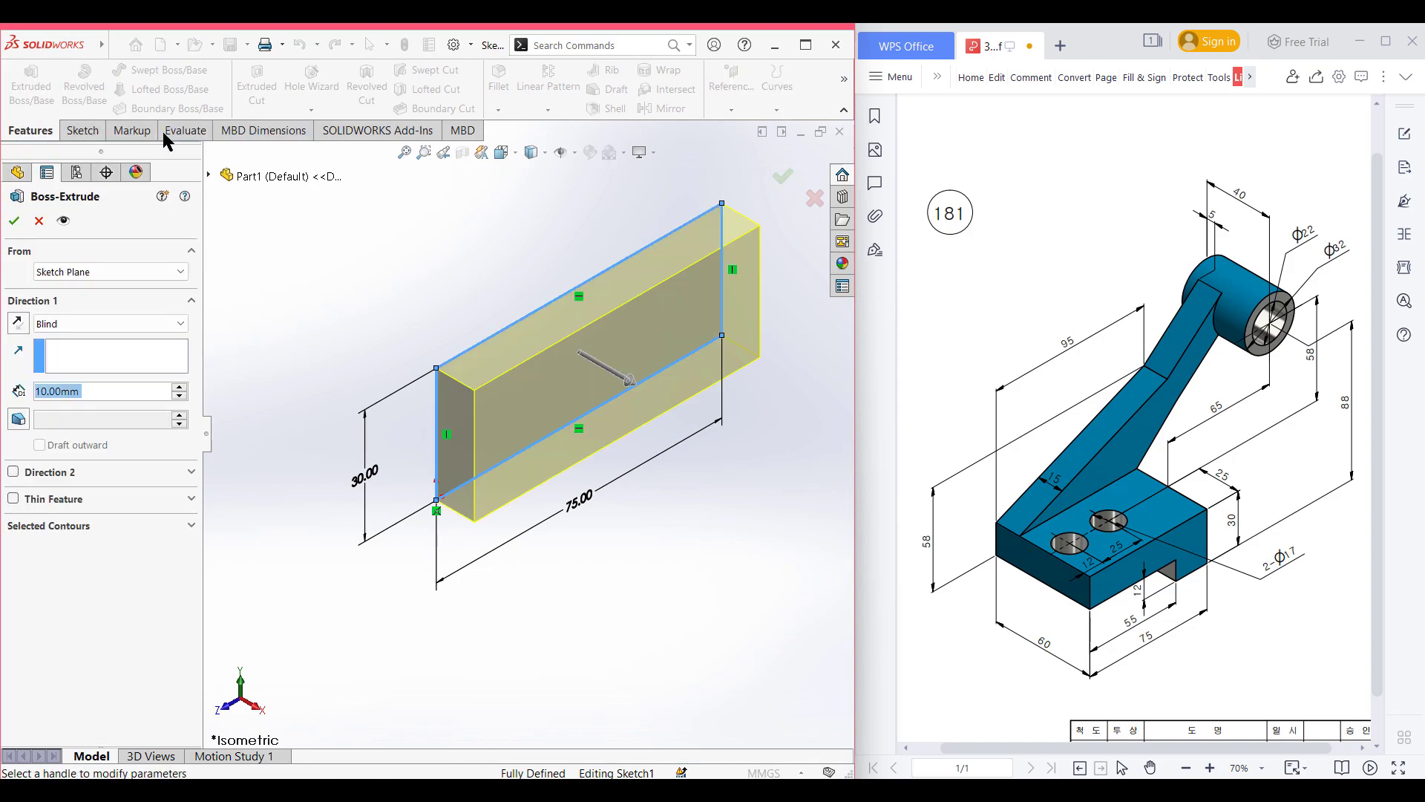
type("60")
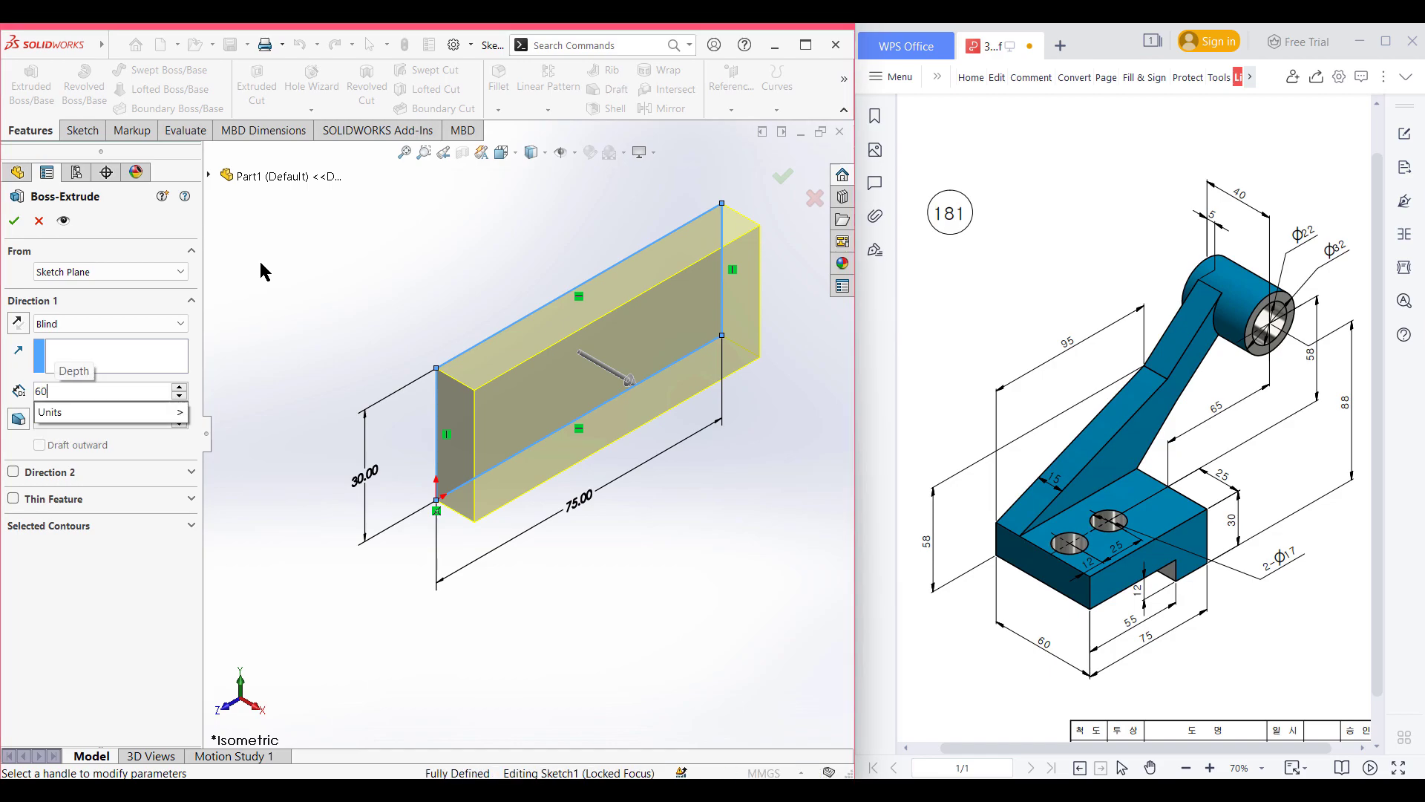
key("Return")
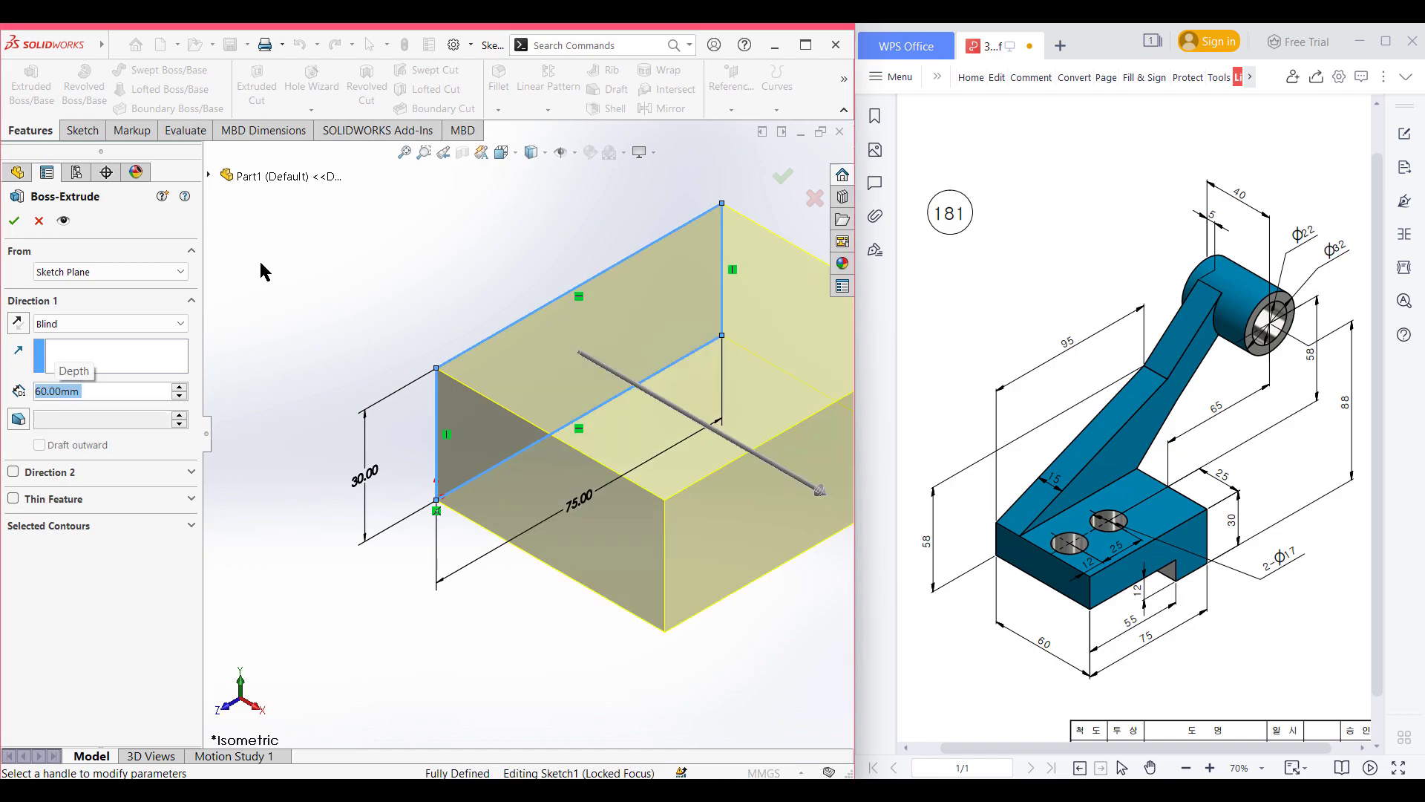
left_click(15, 221)
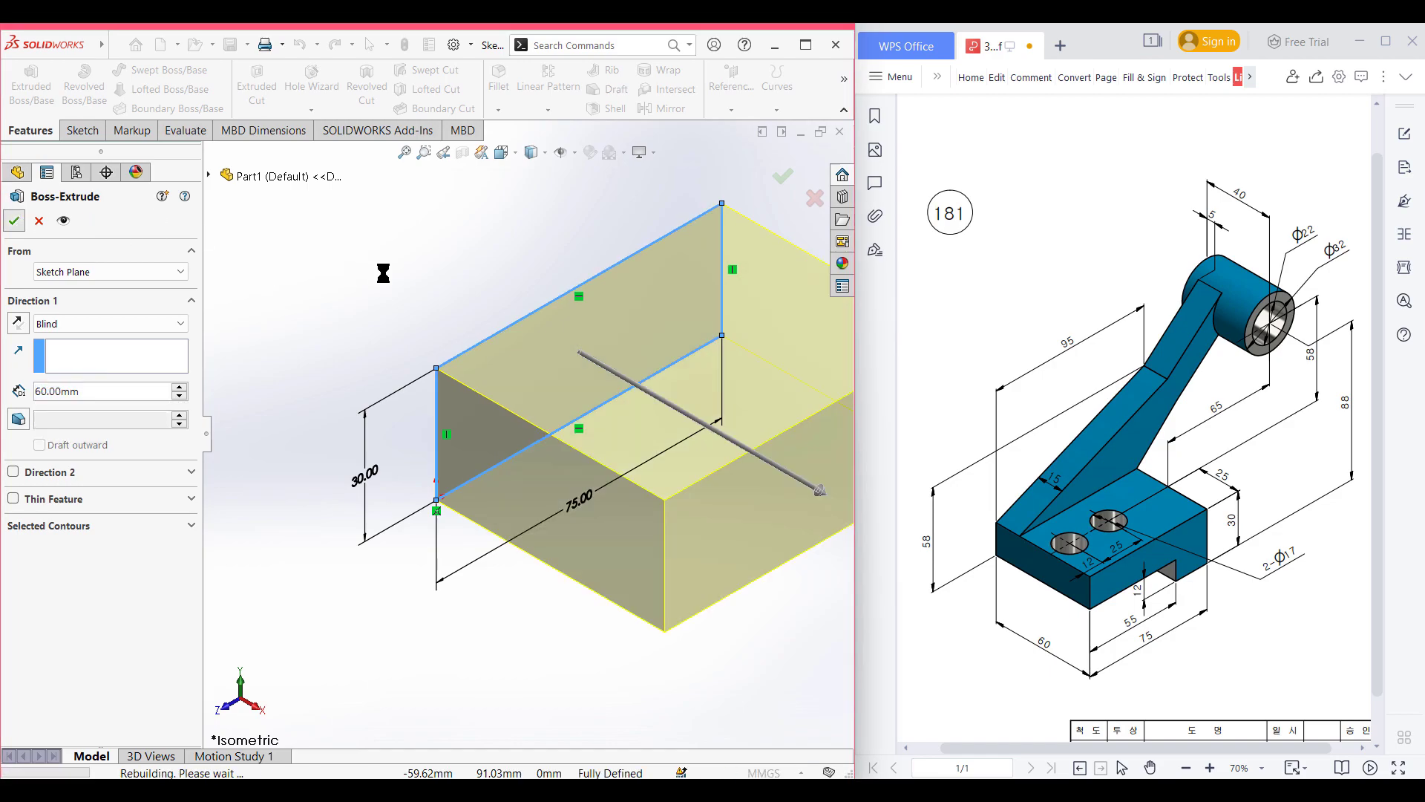
Sketch a 55 × 12 rectangle from the origin on the block's side face.
key("f")
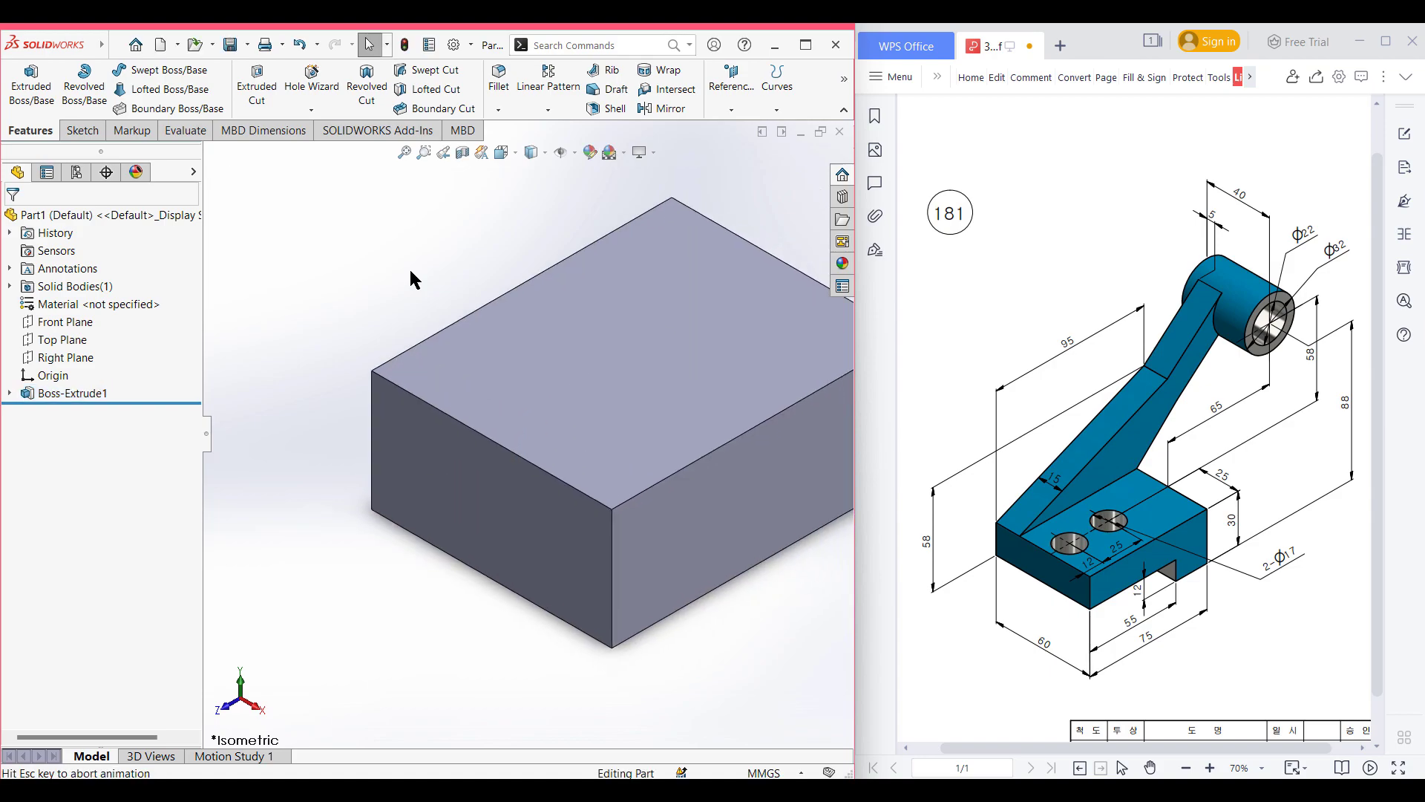
right_click(556, 534)
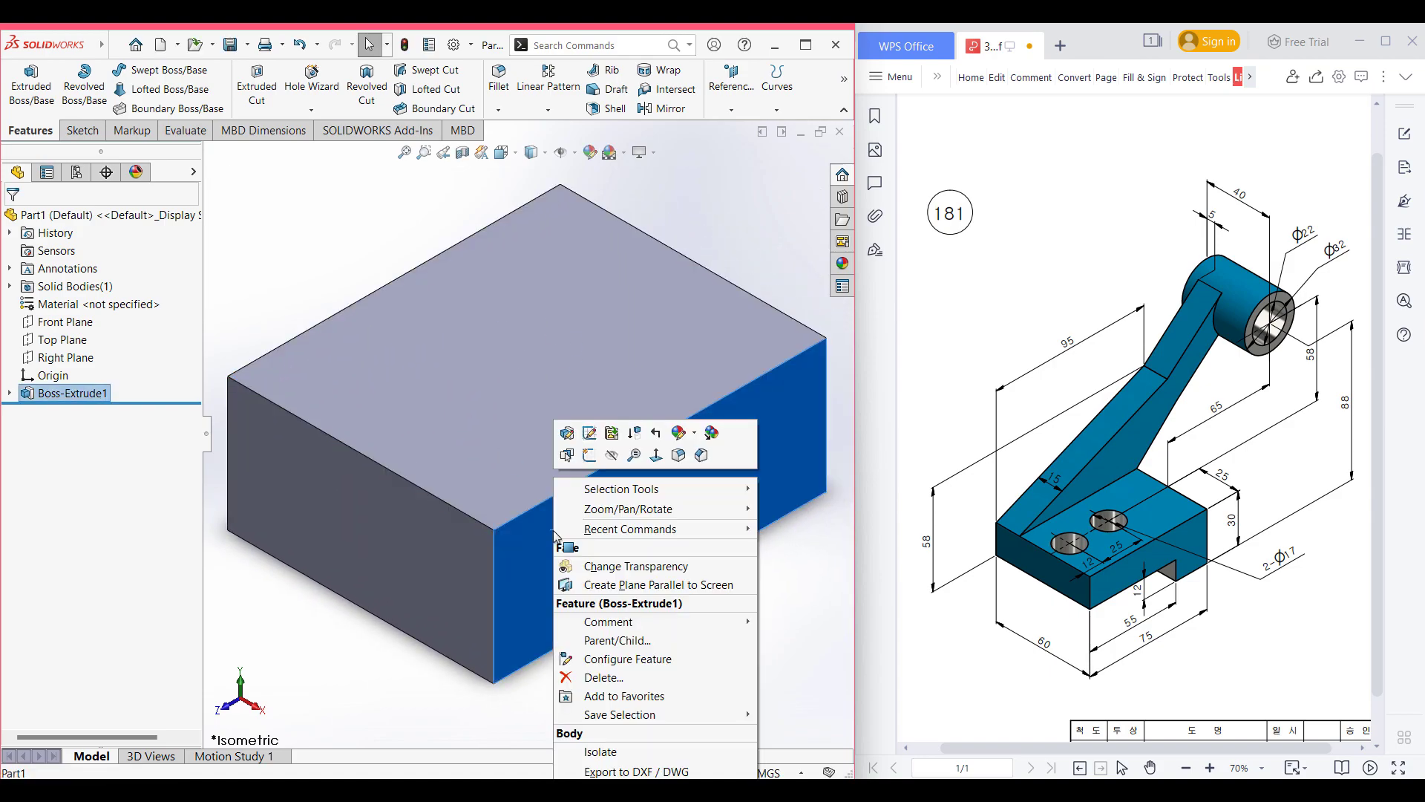
left_click(590, 455)
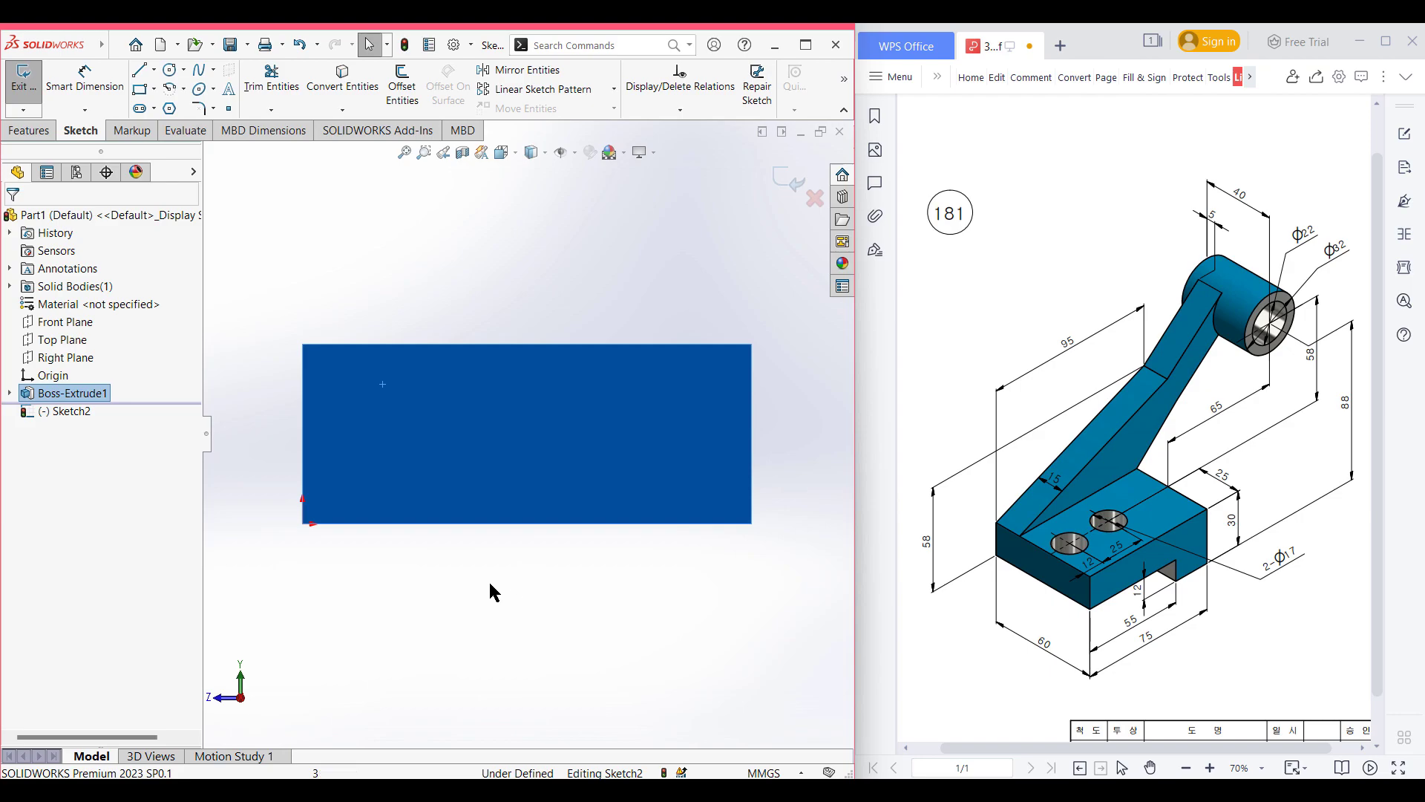
left_click(493, 592)
left_click(139, 90)
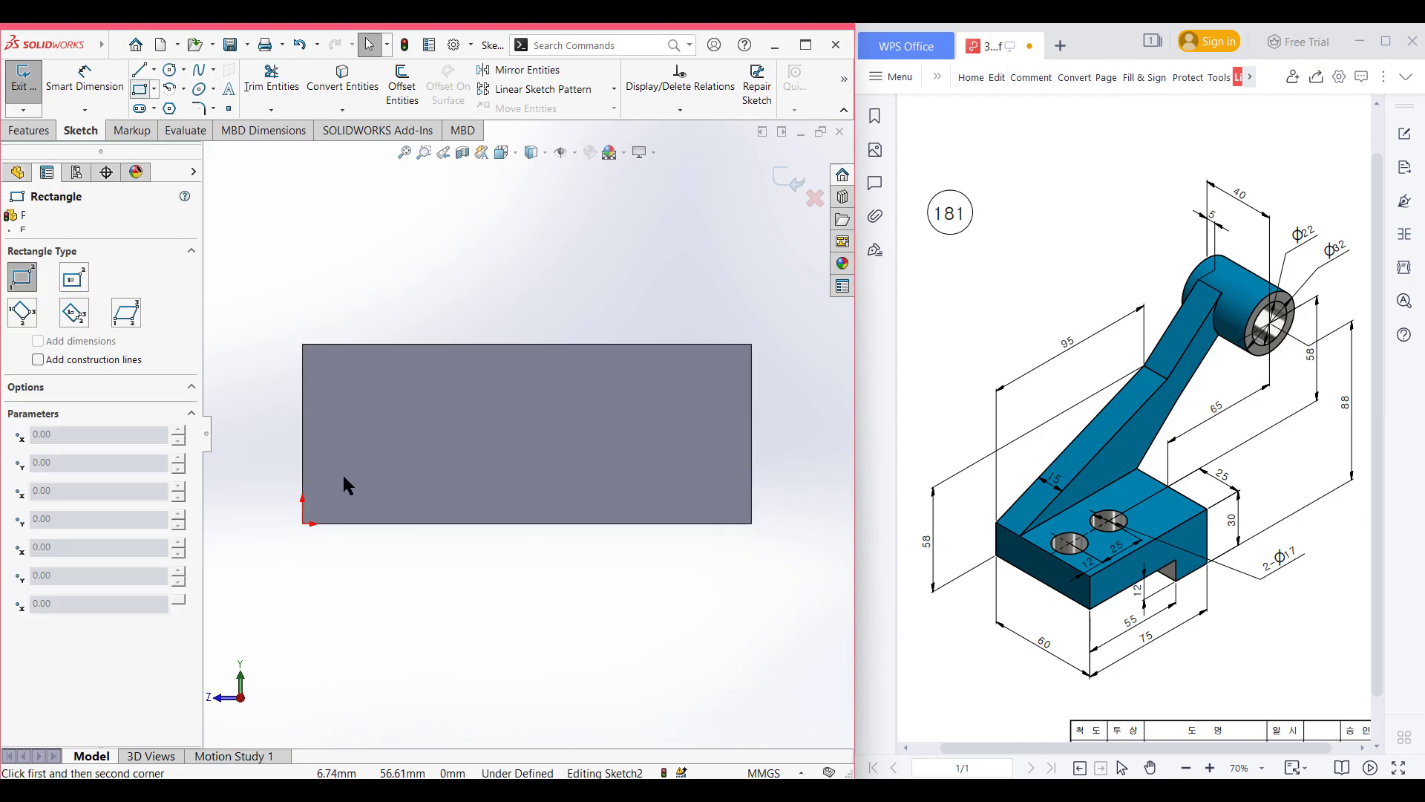
left_click(303, 523)
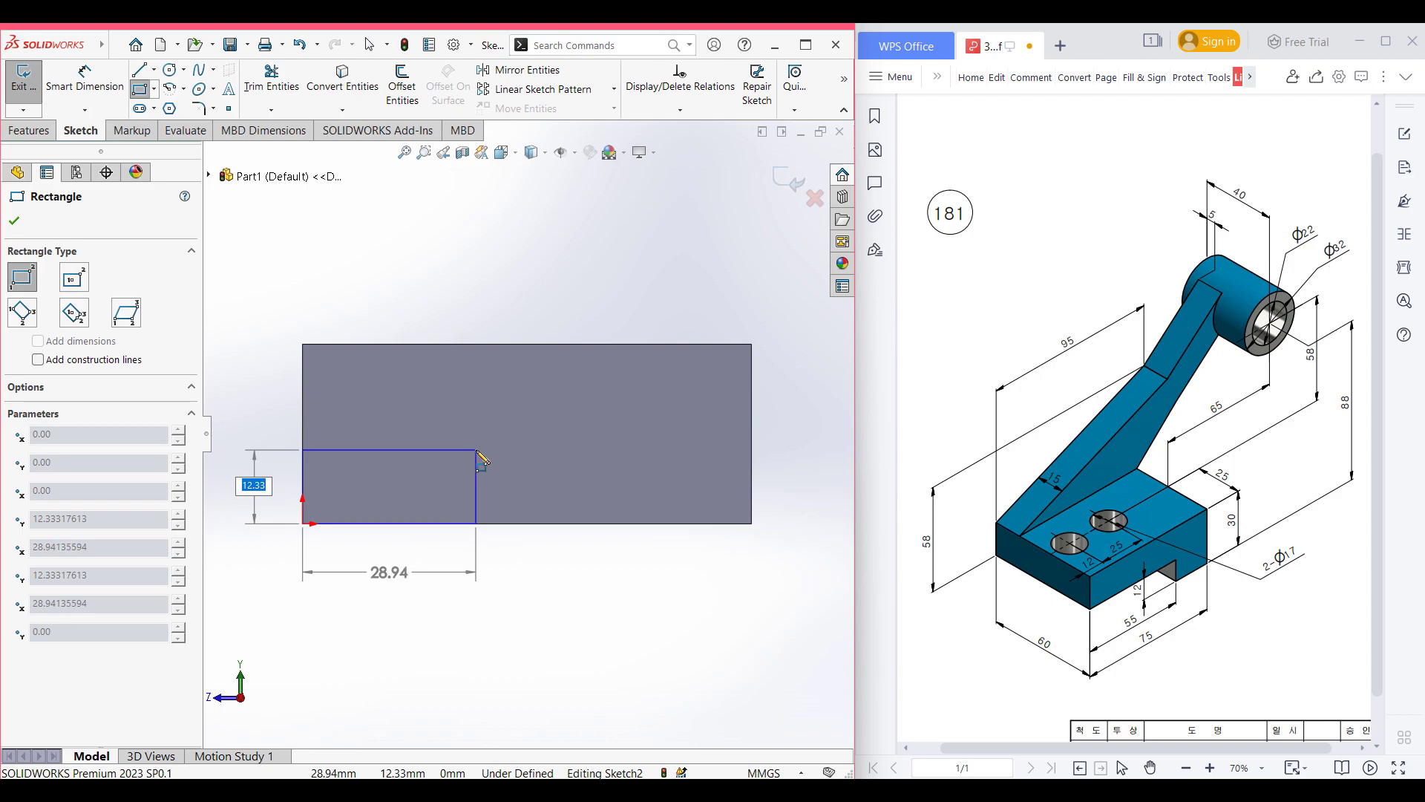
key("Tab")
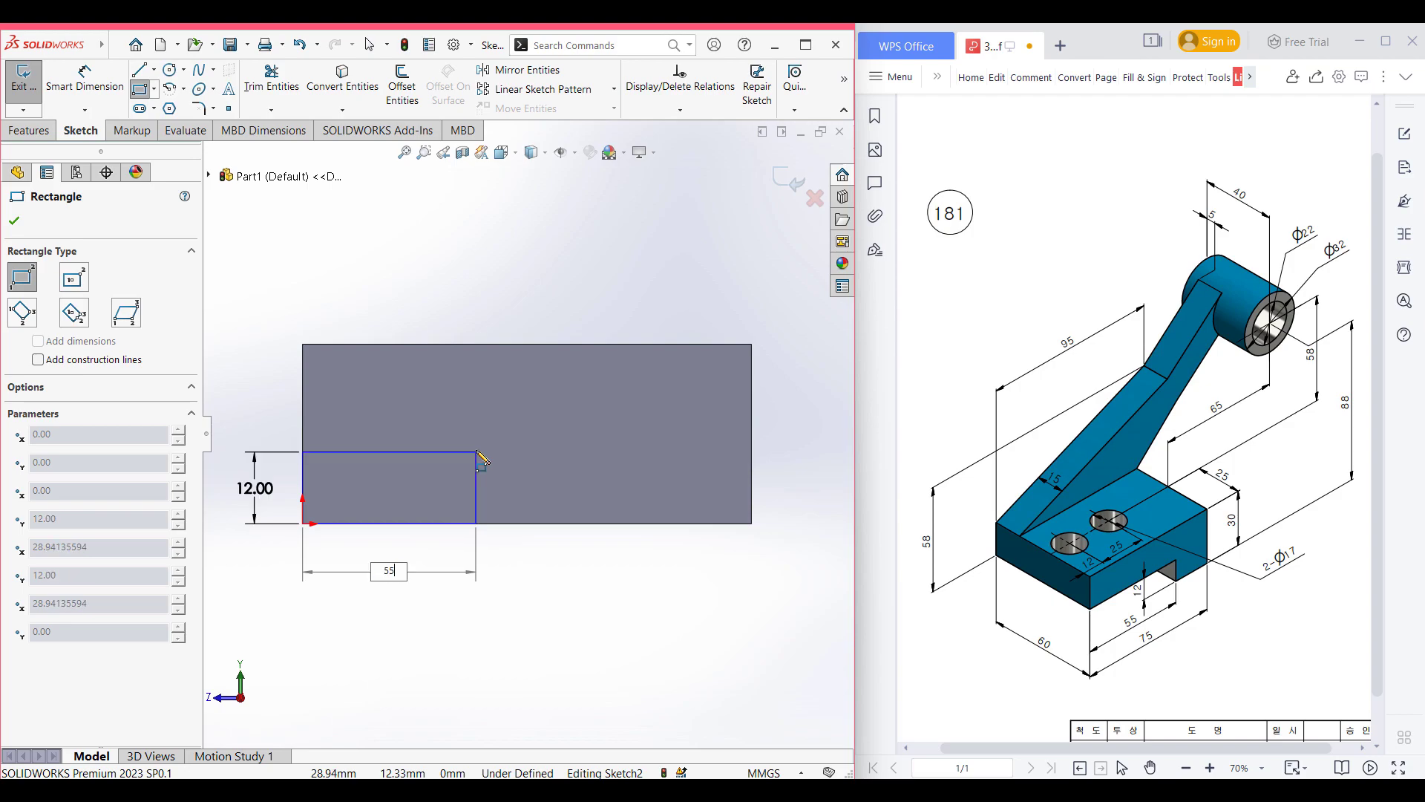
key("Return")
key("ctrl+7")
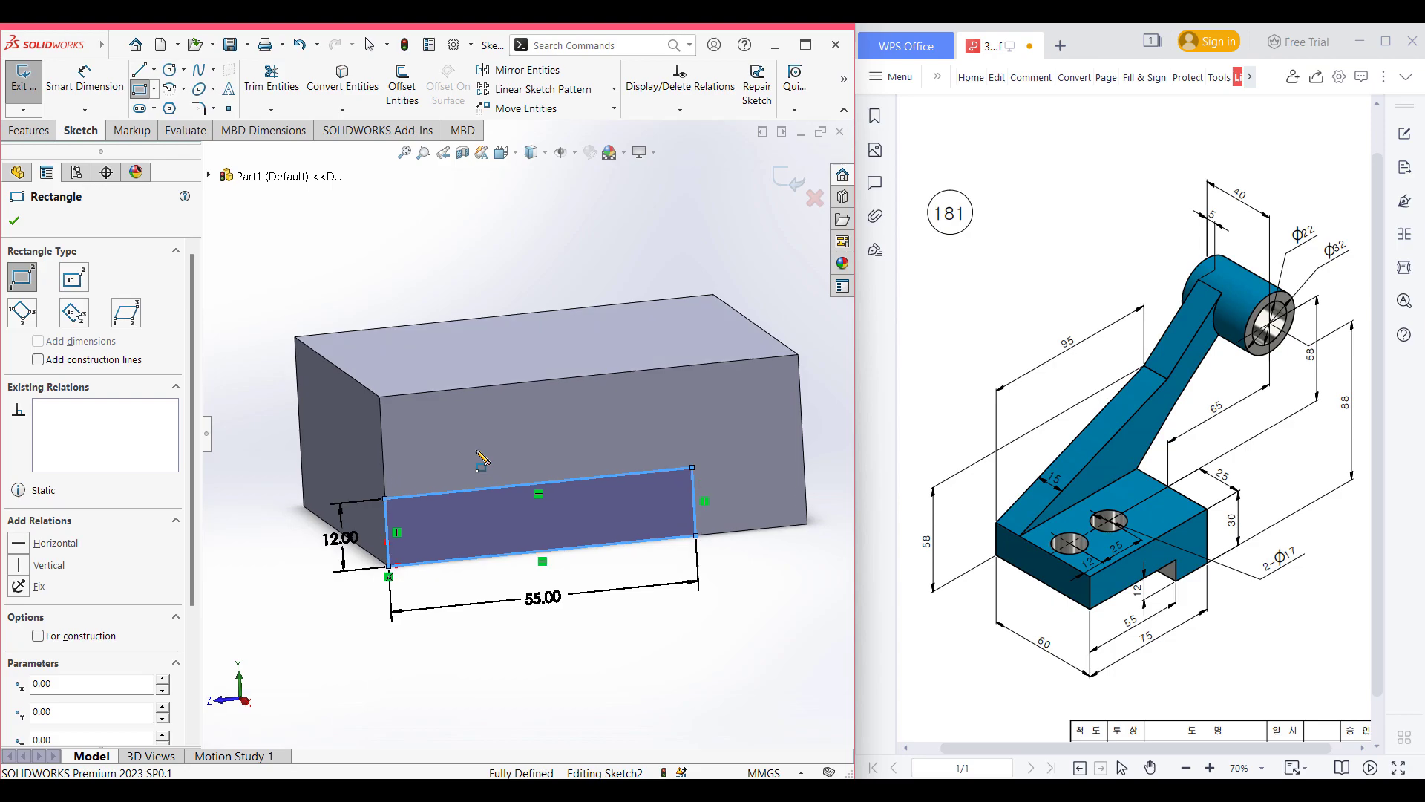
Cut-extrude the rectangle 60 mm blind to form the slot.
left_click(37, 131)
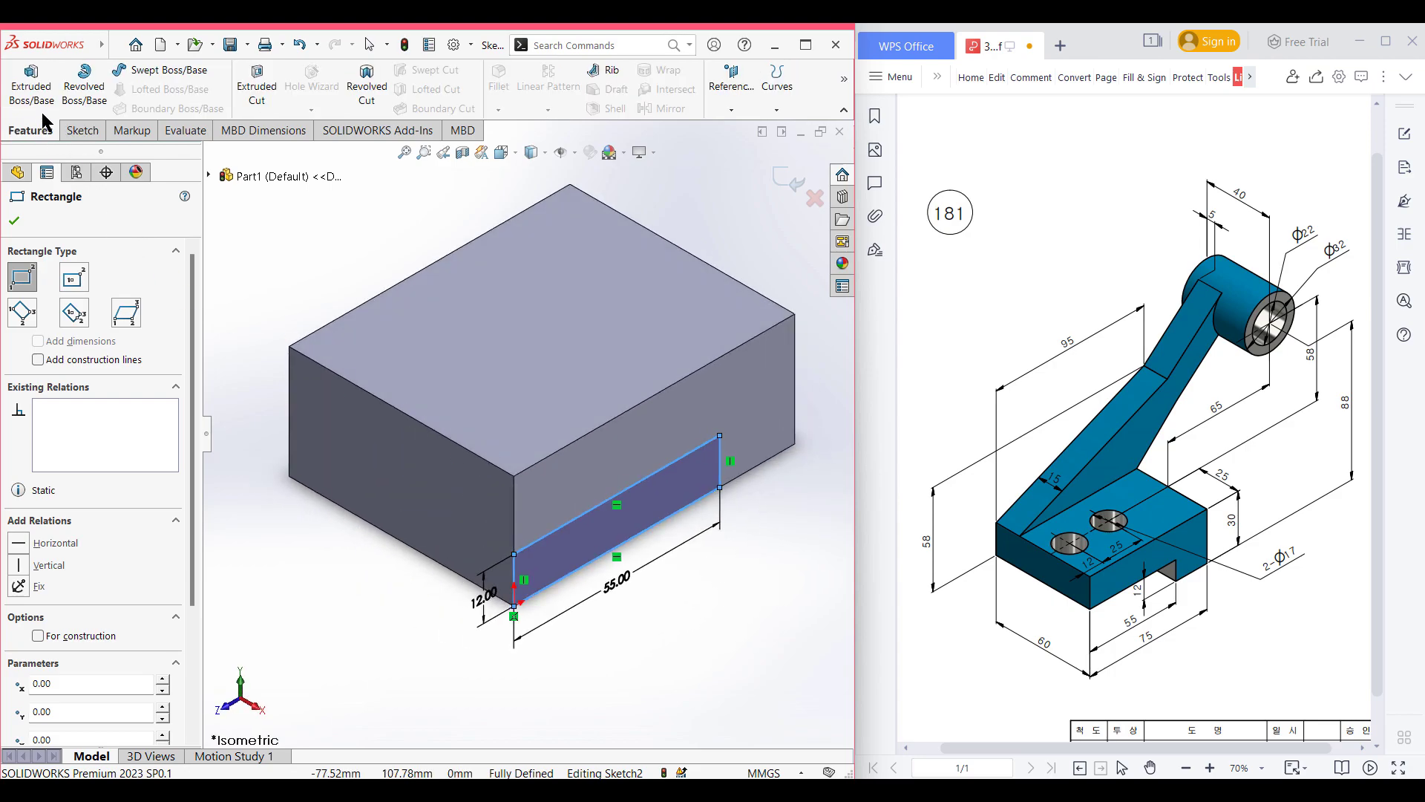
left_click(256, 85)
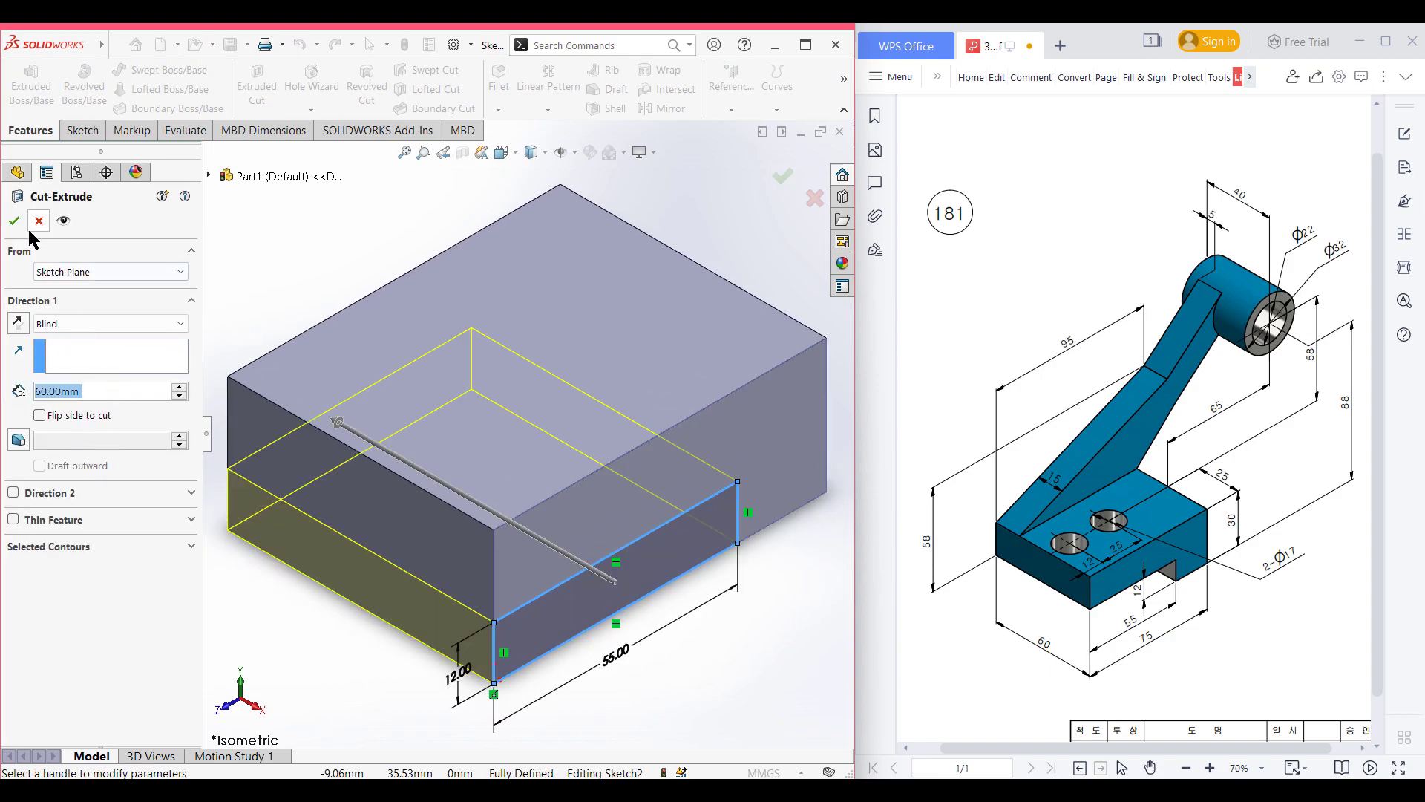
left_click(14, 220)
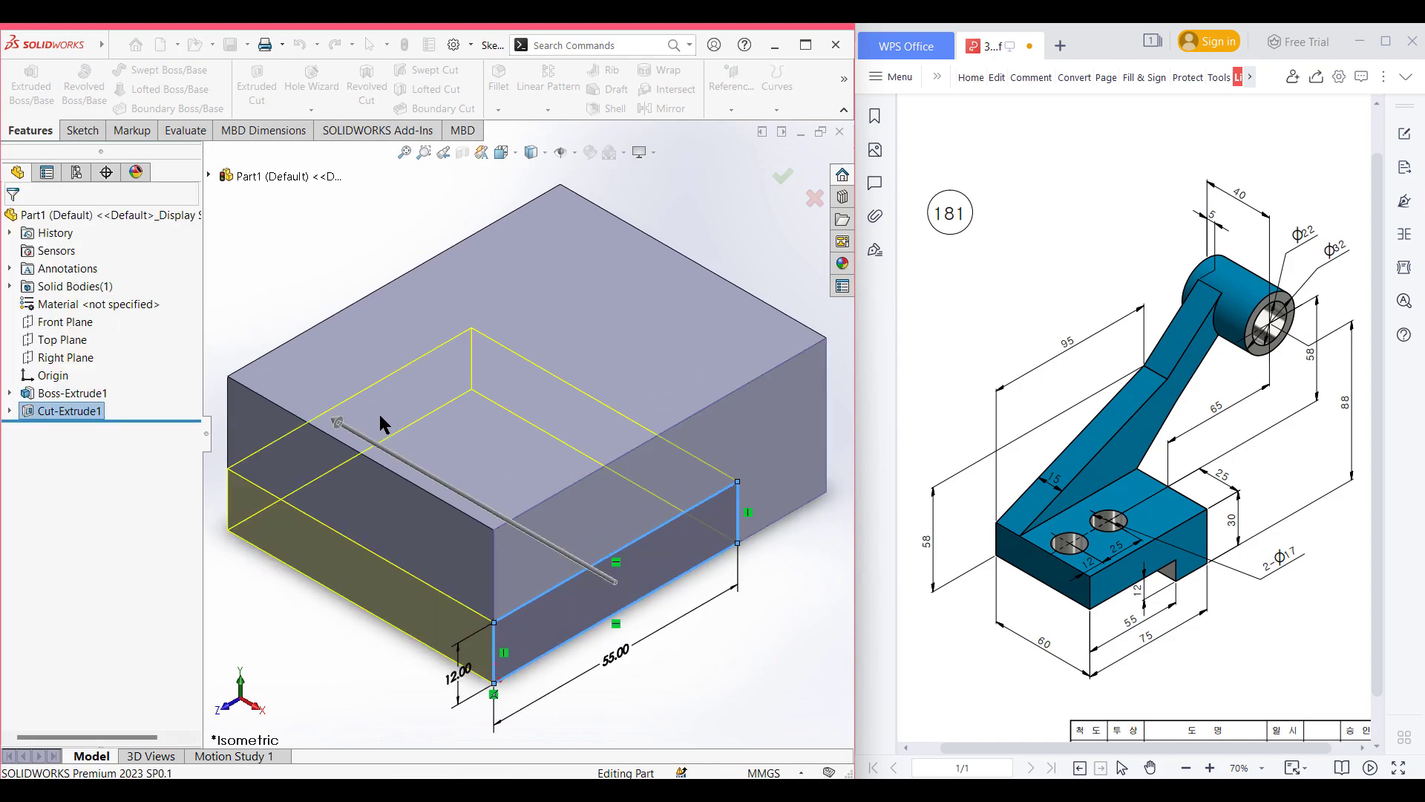
Start a sketch on the block's top face and draw the first Ø17 circle.
left_click(568, 371)
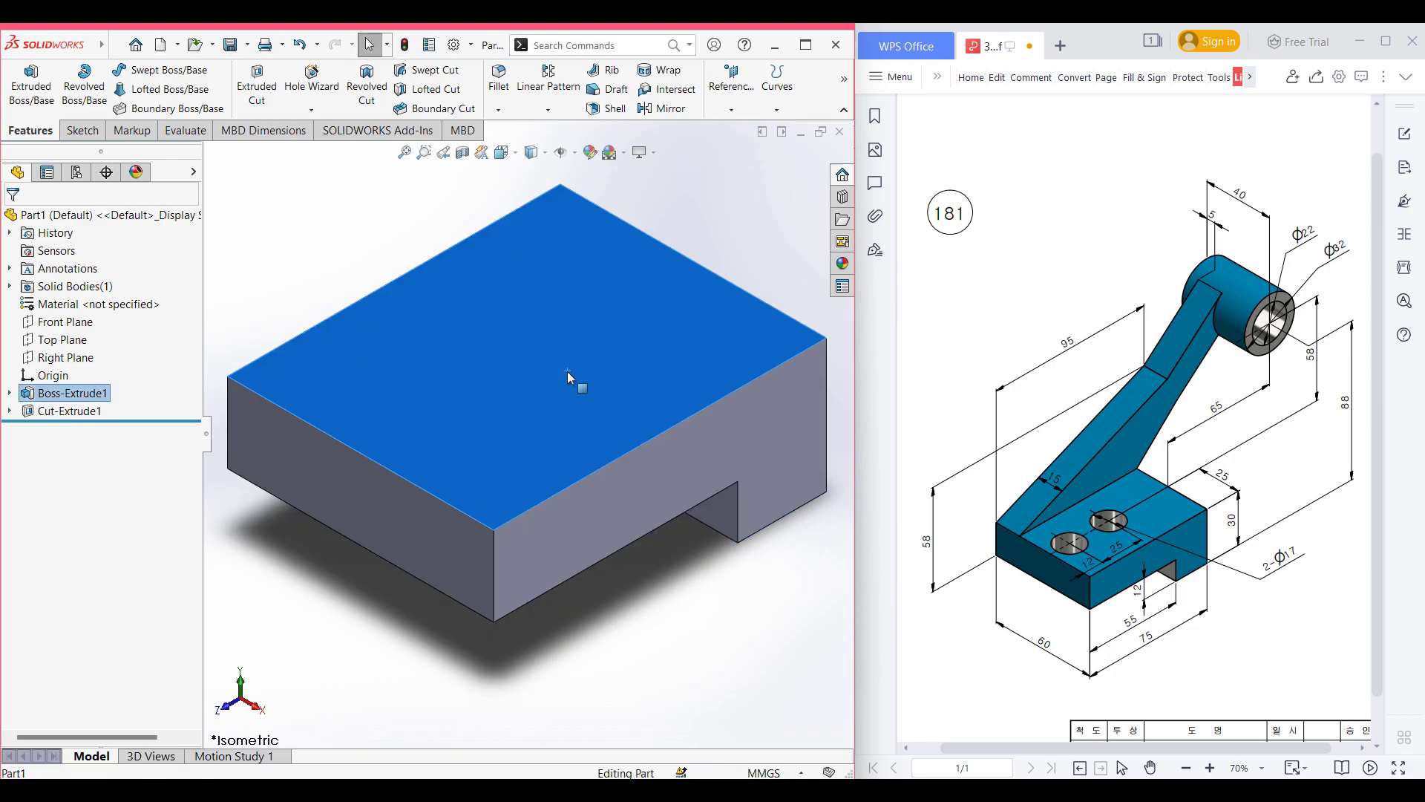
right_click(567, 371)
left_click(598, 325)
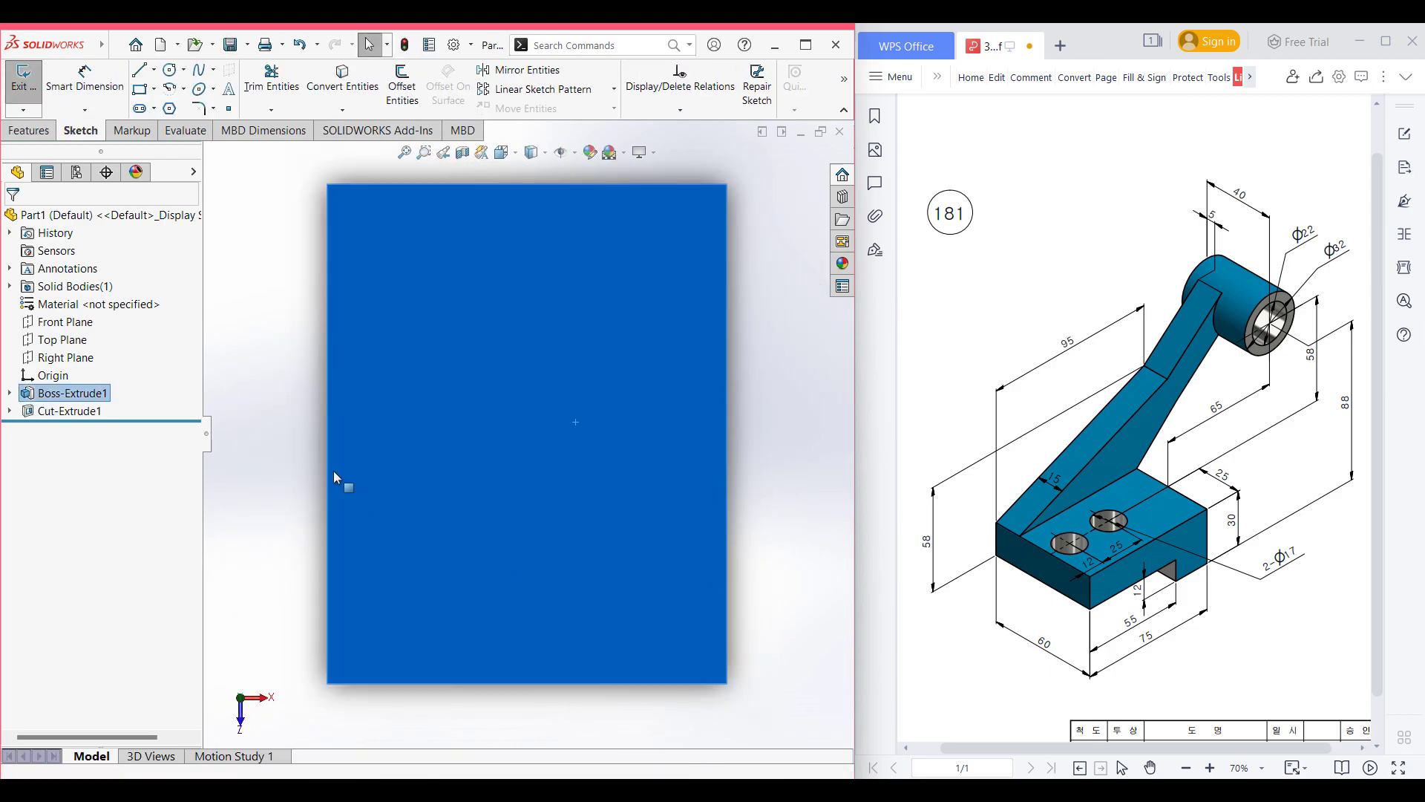
left_click(170, 72)
left_click(532, 594)
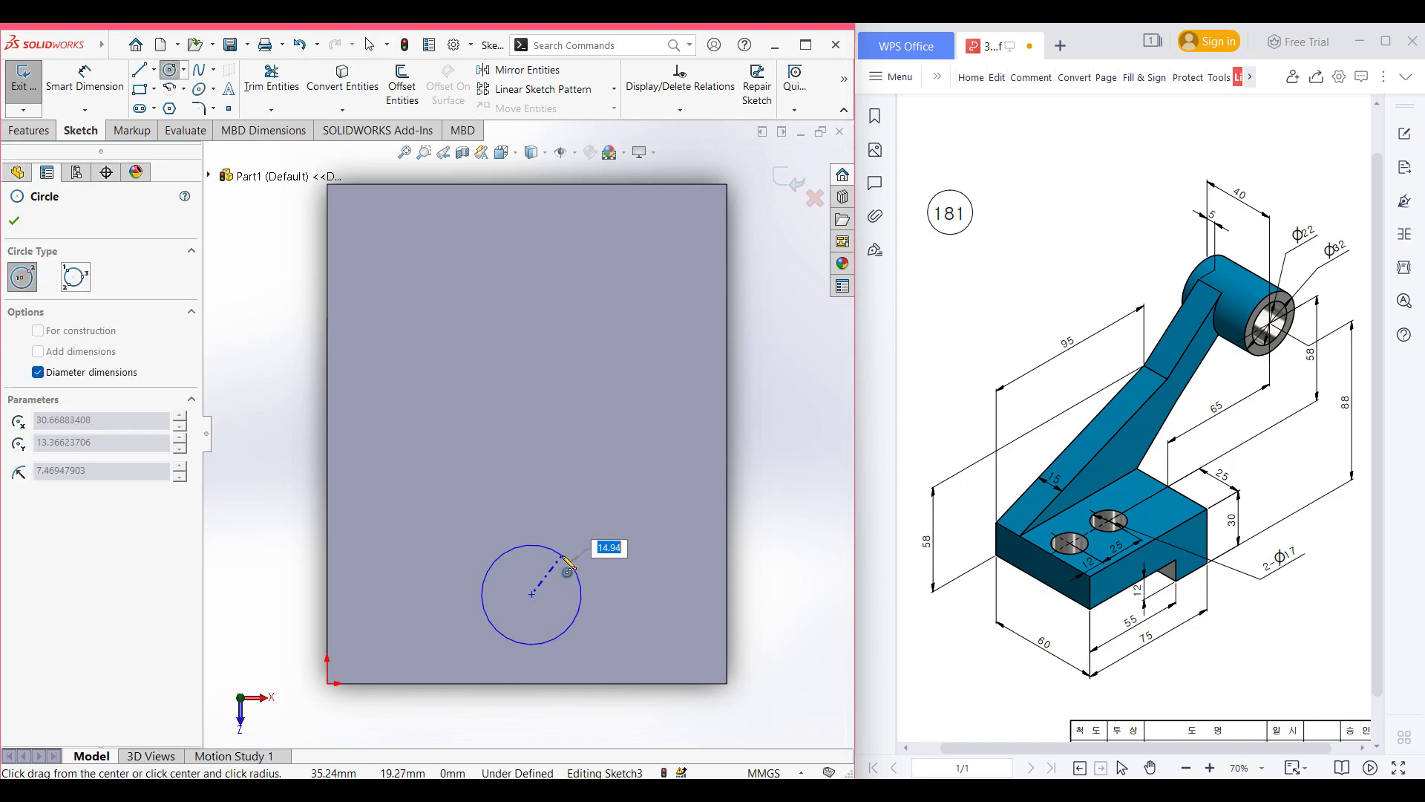
type("17")
key("Return")
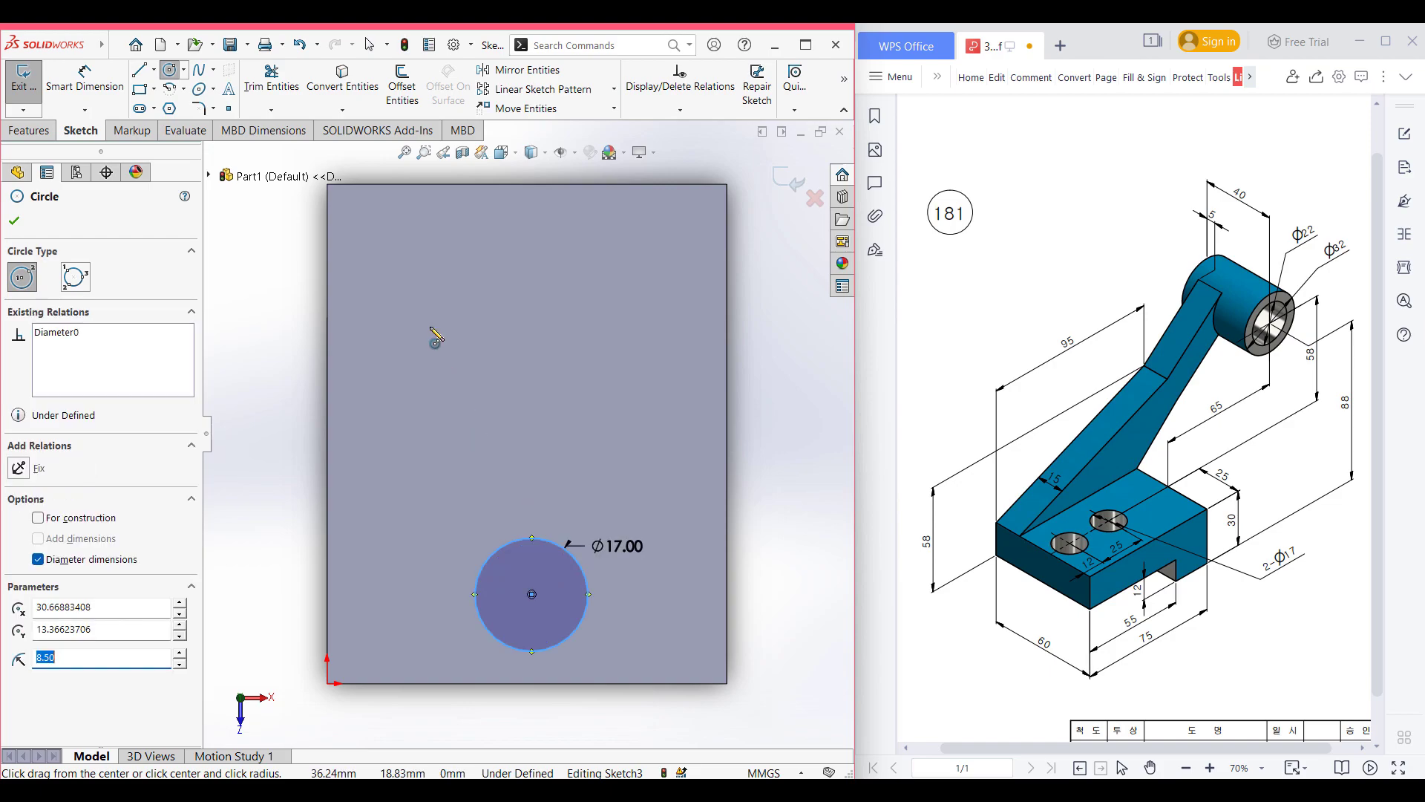
key("Escape")
Dimension the first circle 25 mm from the right edge and 12 mm from the bottom edge.
left_click(108, 87)
left_click(570, 643)
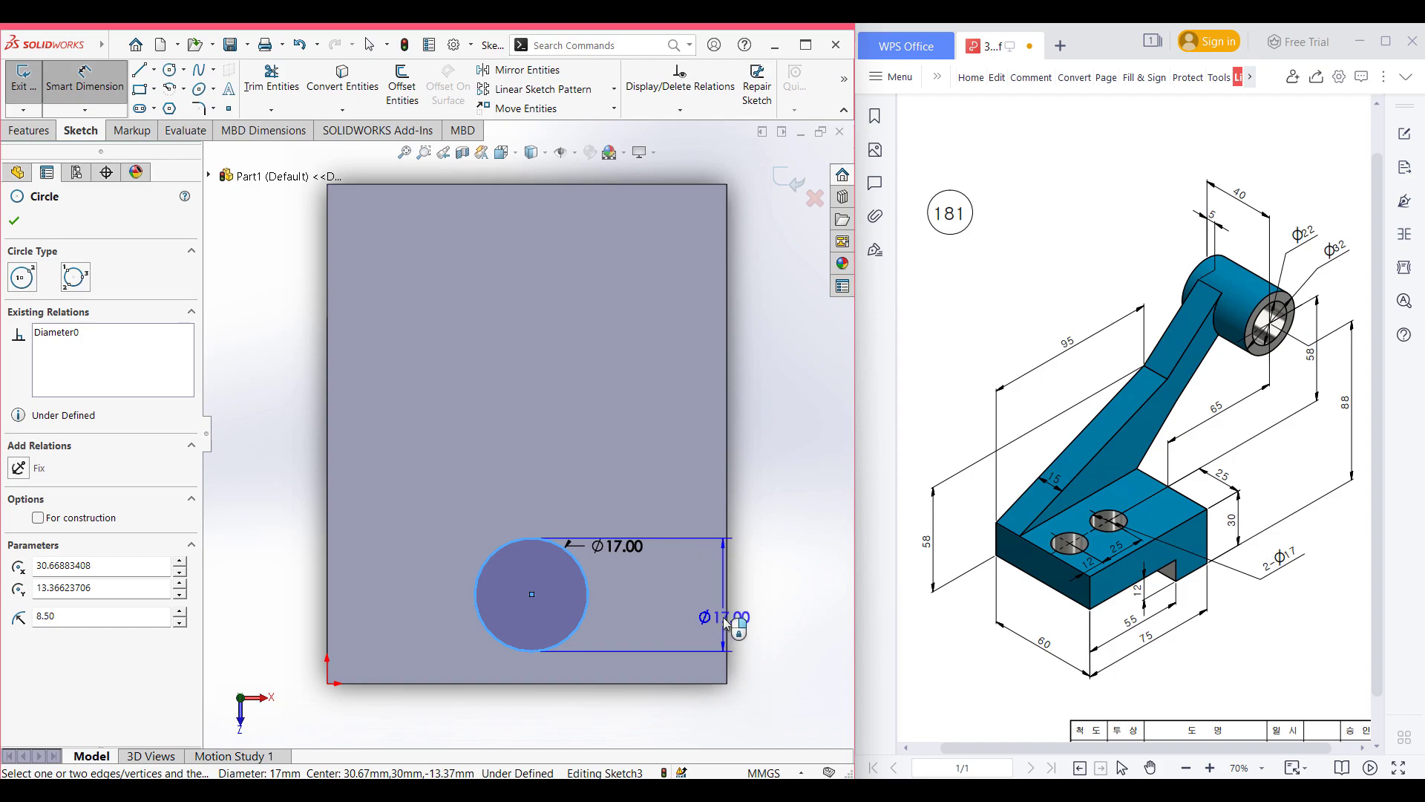
left_click(726, 623)
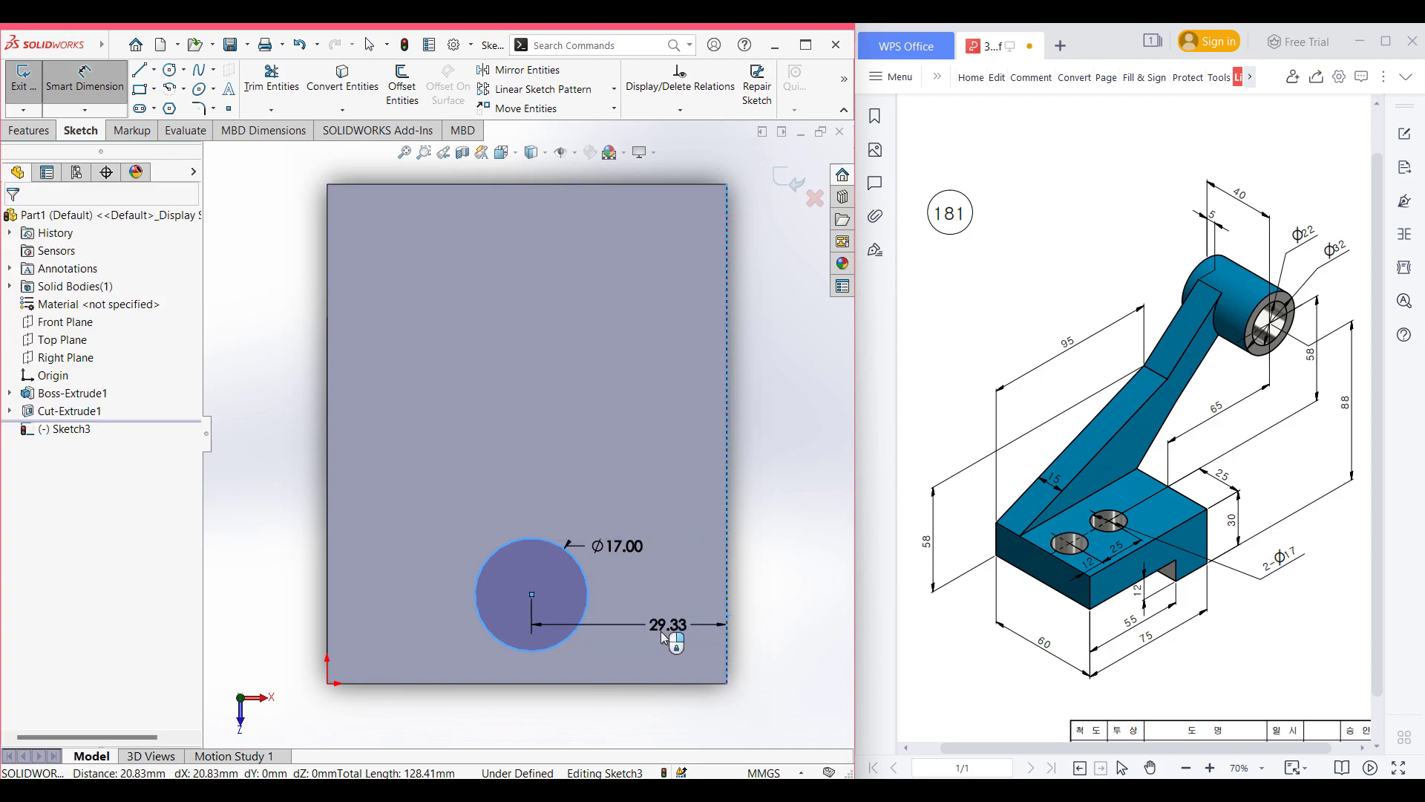
left_click(664, 628)
key("Return")
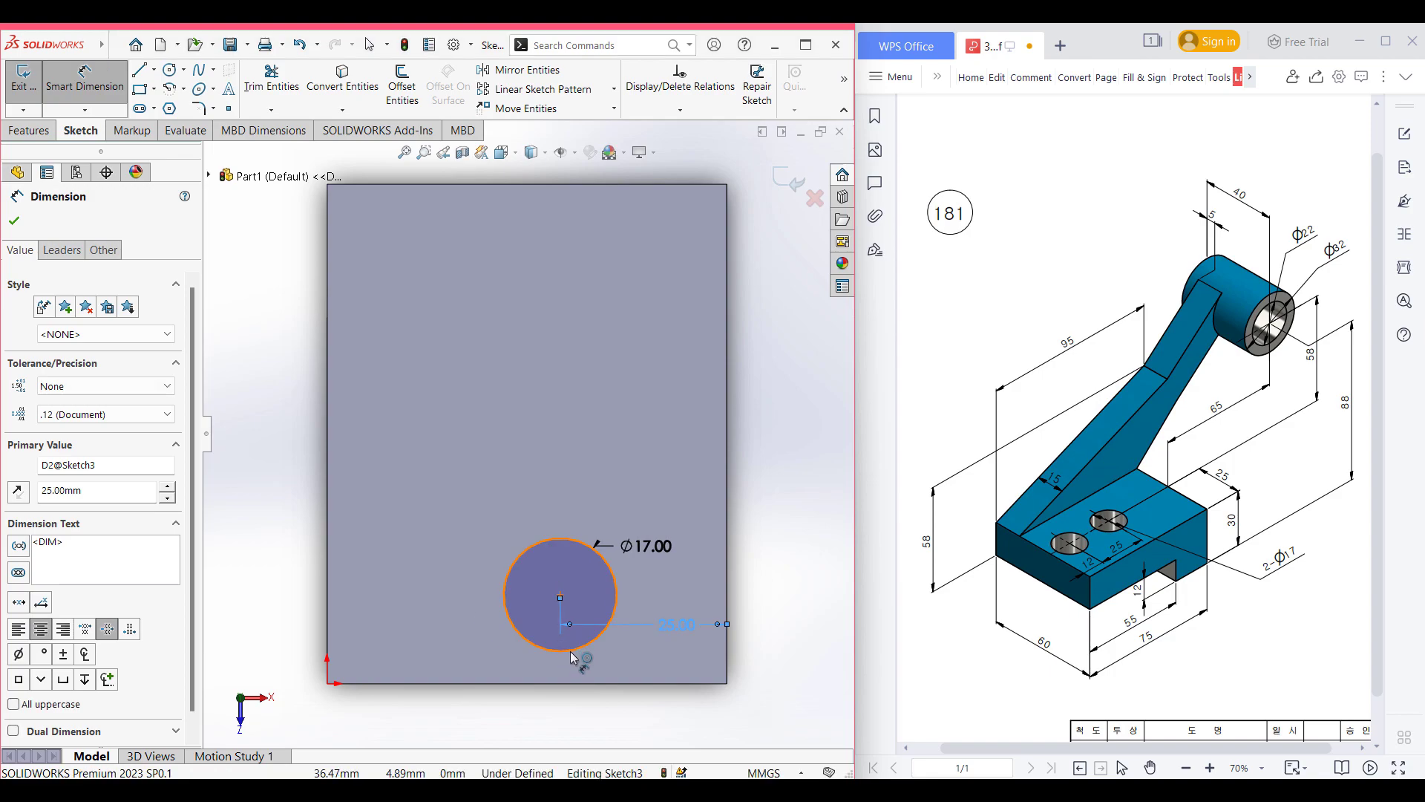
left_click(574, 653)
left_click(577, 683)
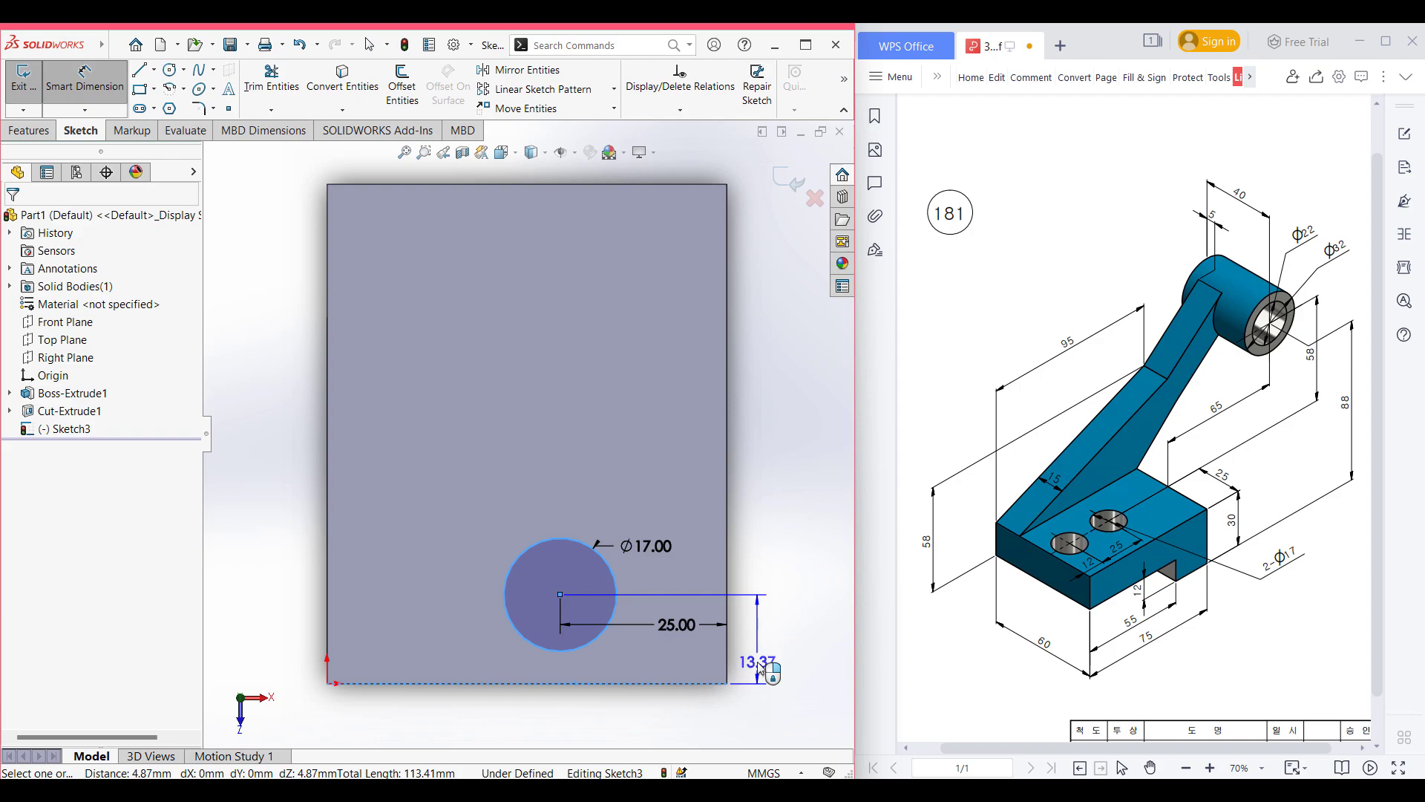
left_click(772, 718)
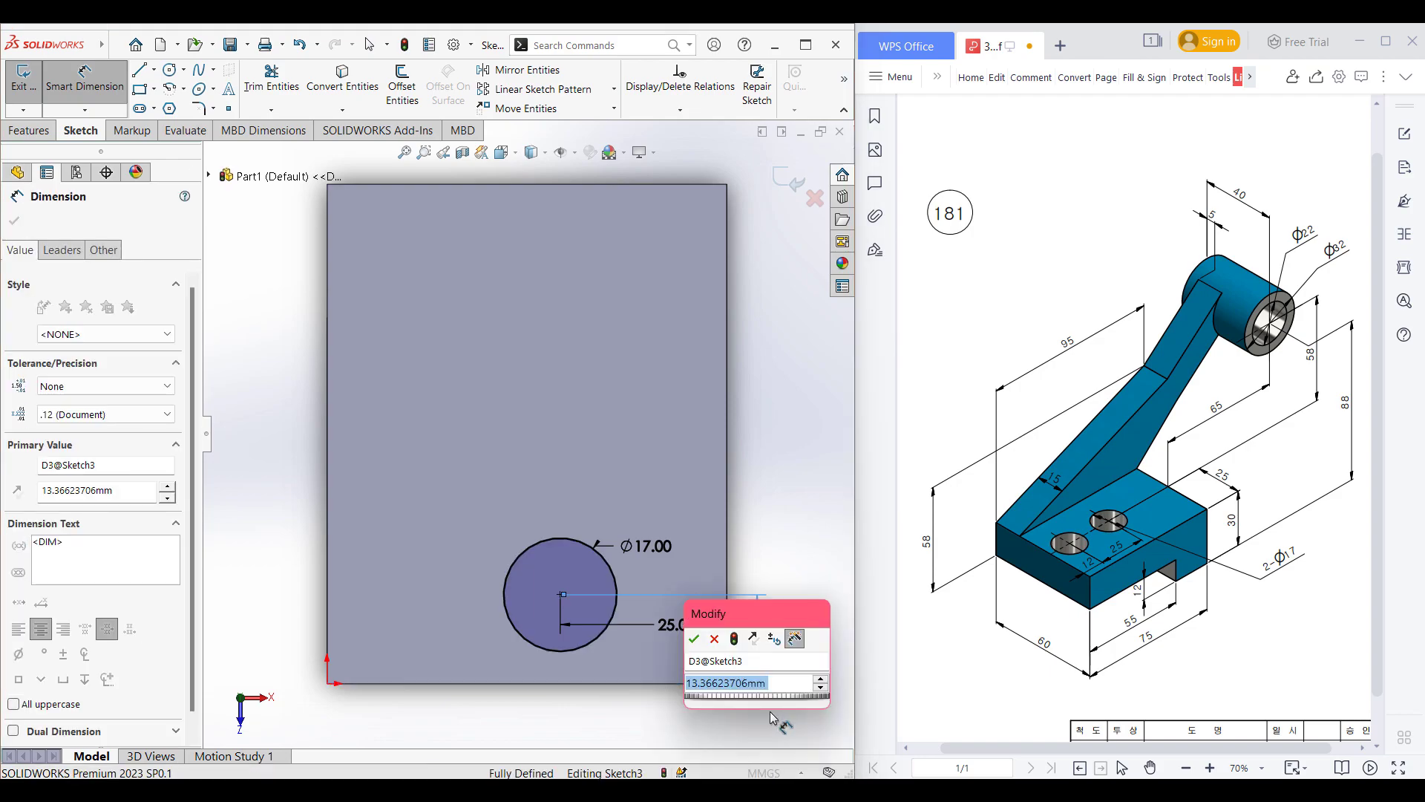
type("12")
key("Return")
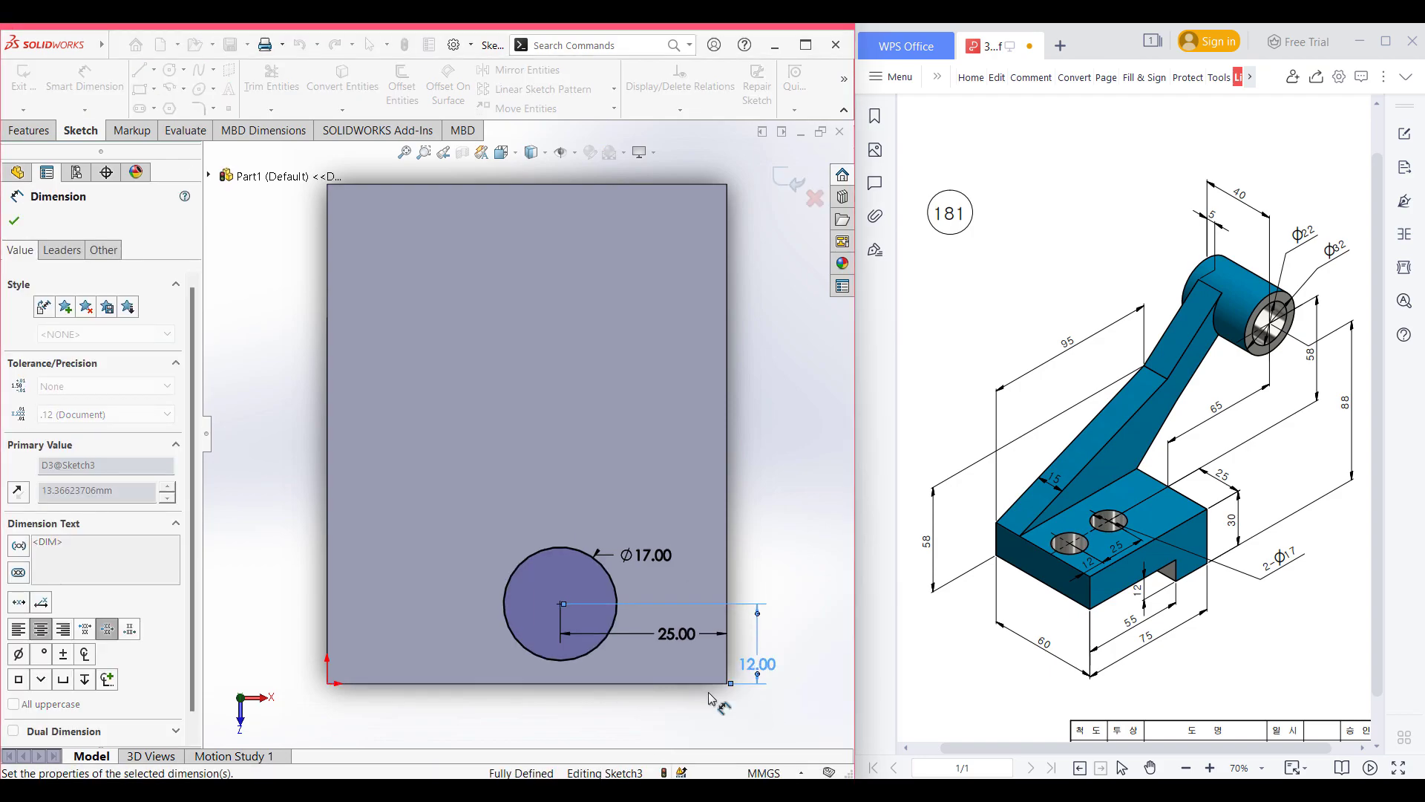
Add a second Ø17 circle spaced 25 mm from the first.
left_click(171, 72)
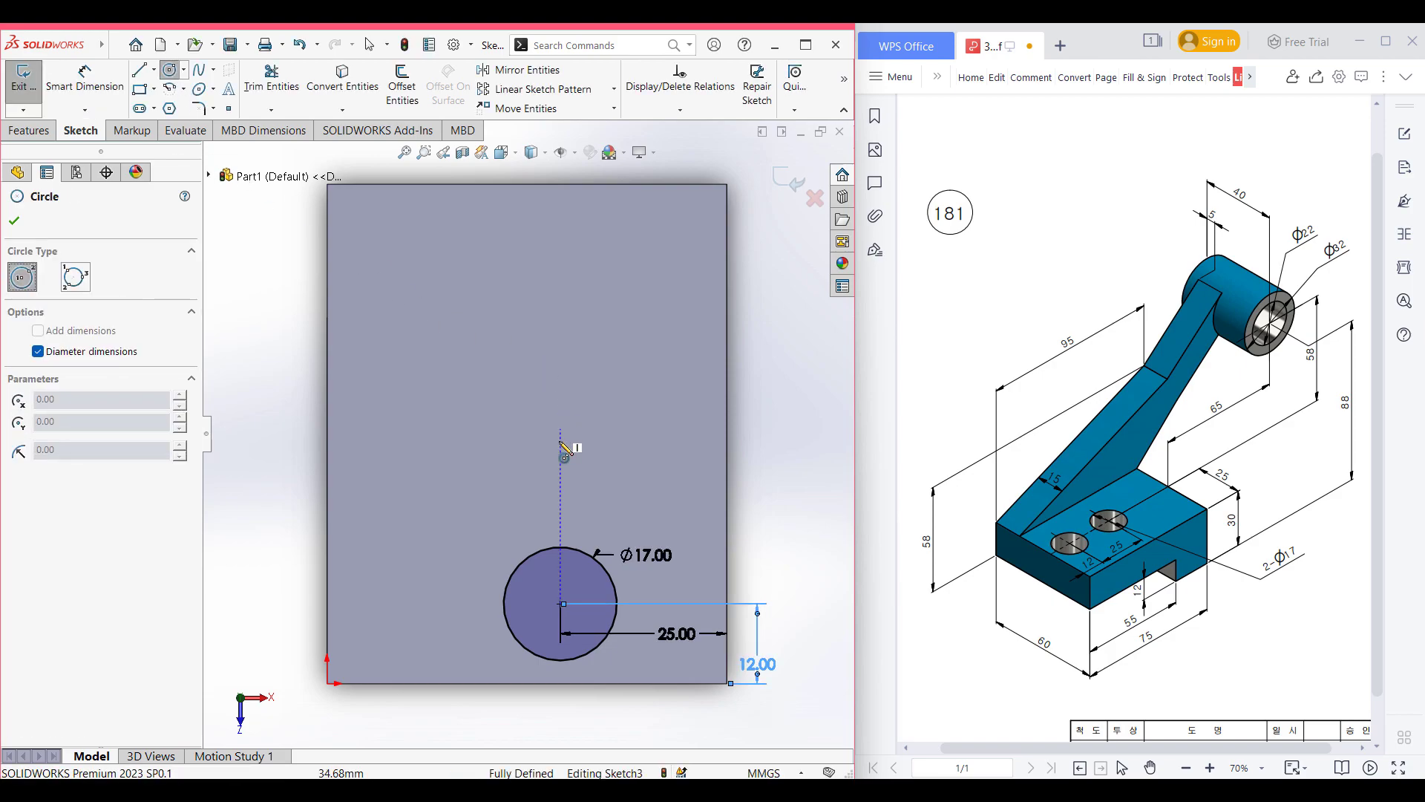
left_click(562, 416)
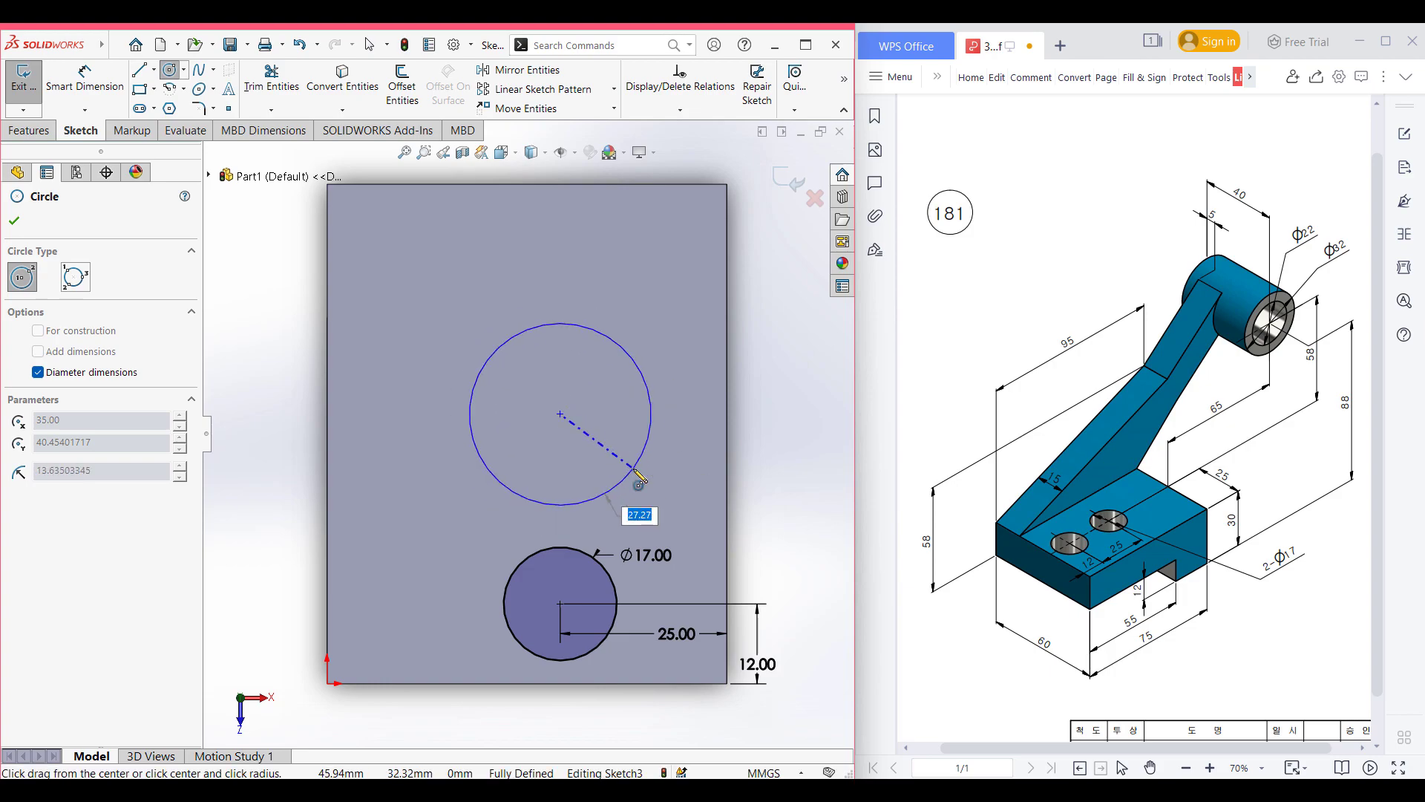
key("Return")
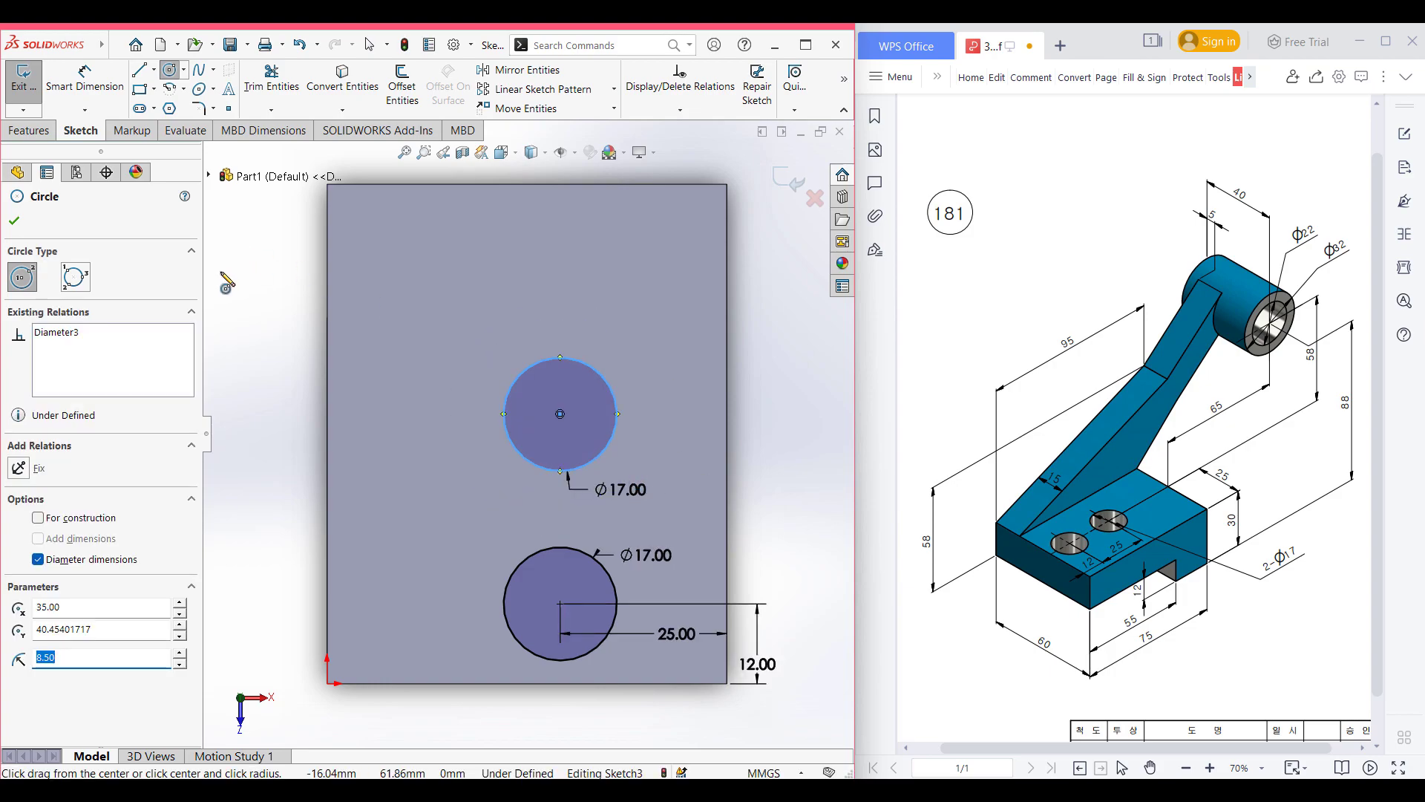
left_click(84, 78)
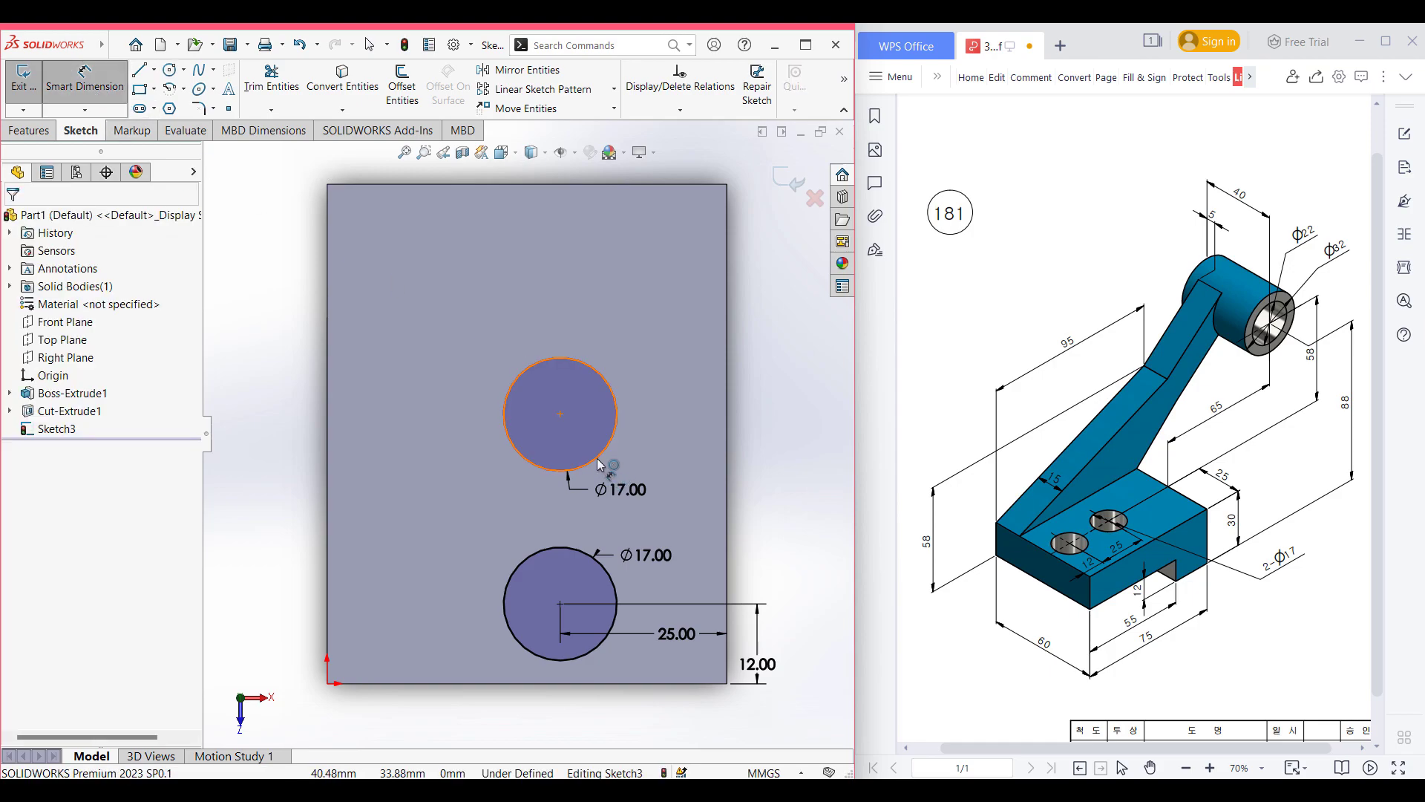
left_click(587, 492)
left_click(576, 549)
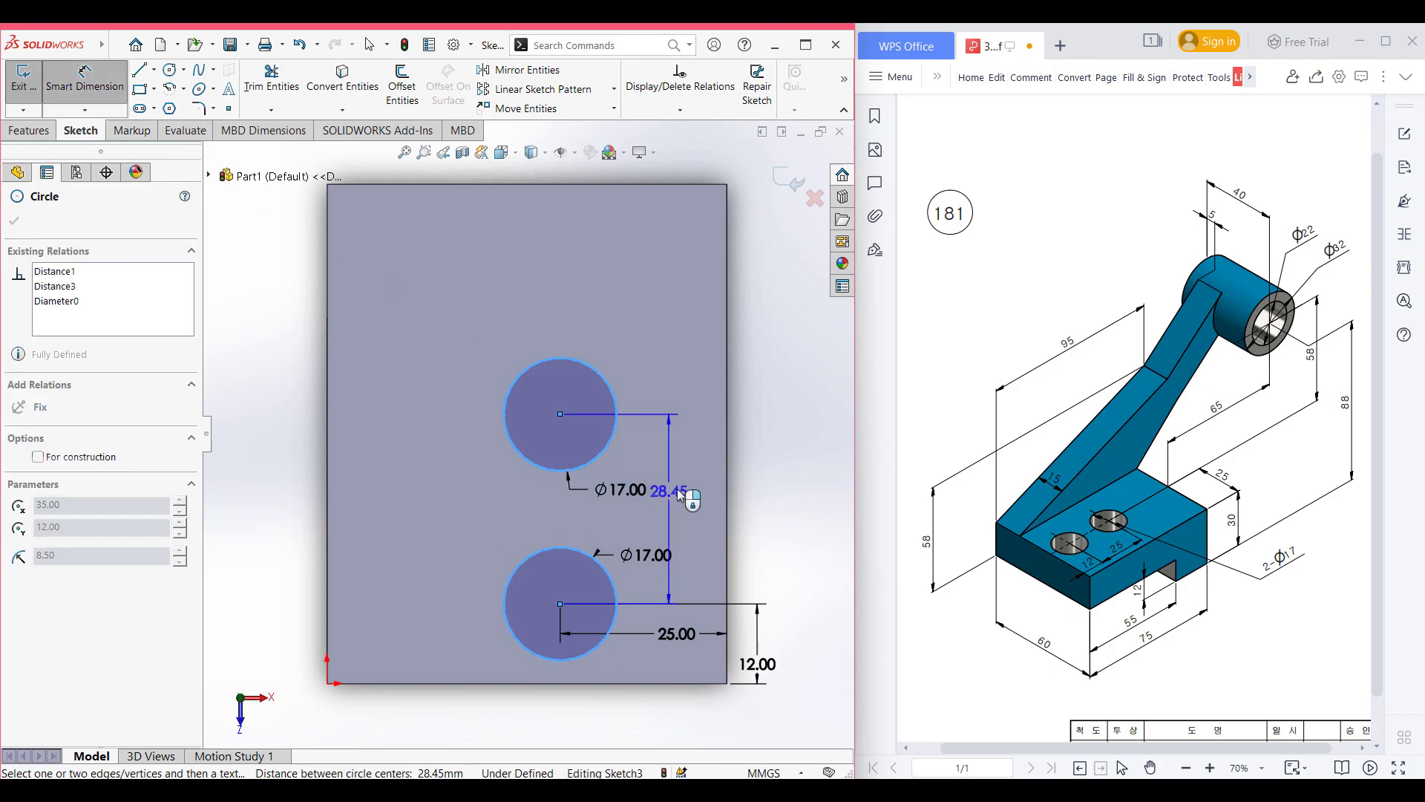
left_click(695, 494)
type("25")
key("Return")
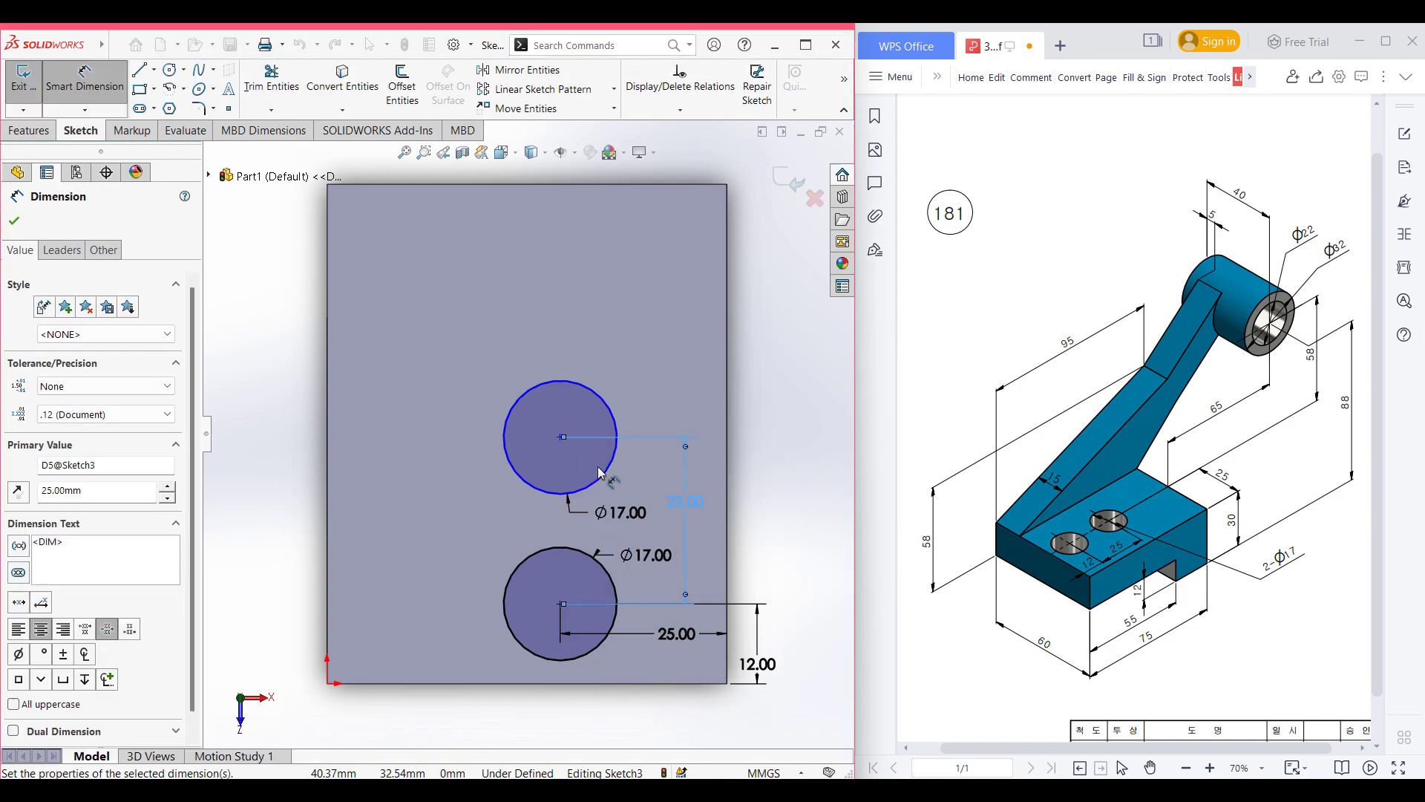
Dimension the upper circle 25 mm from the block's right edge.
left_click(613, 475)
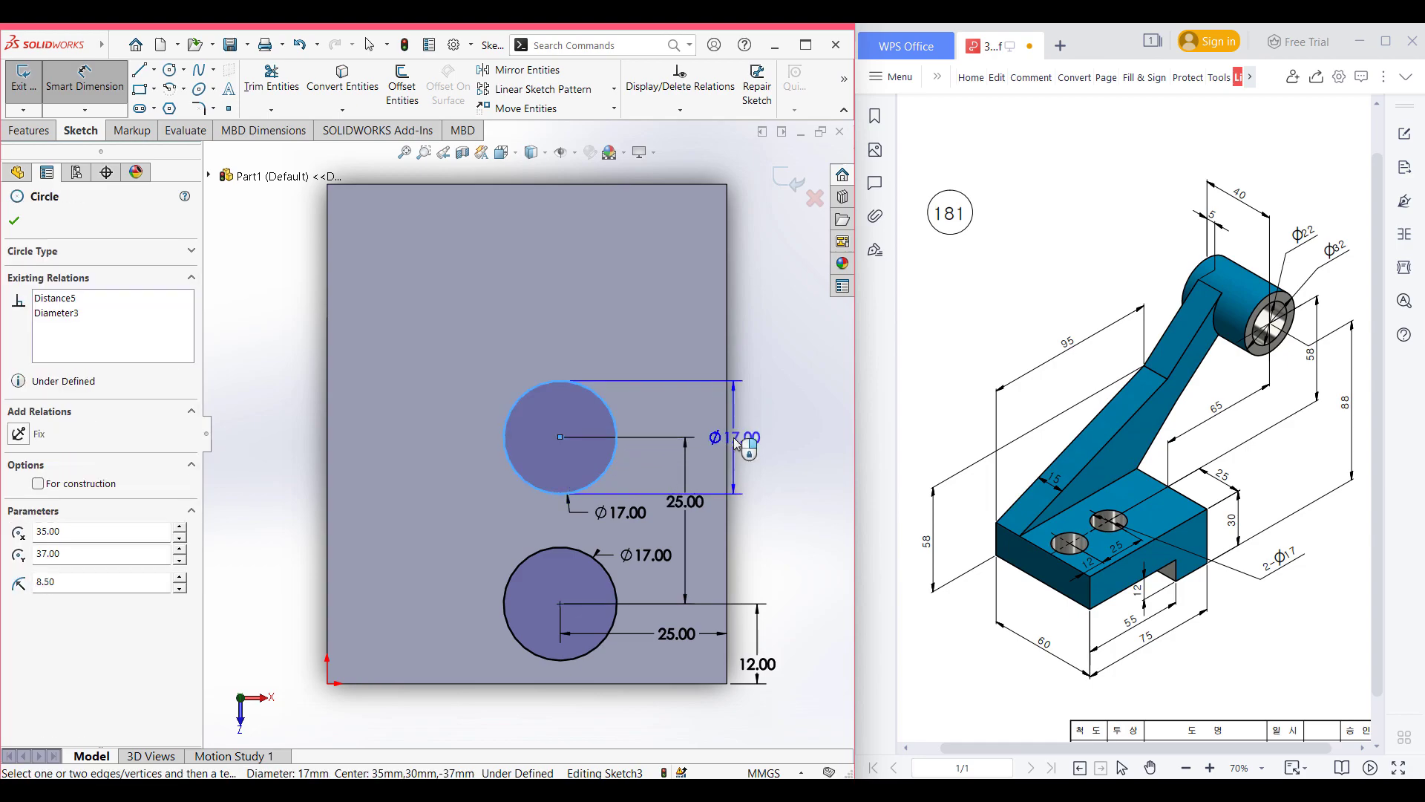
left_click(727, 446)
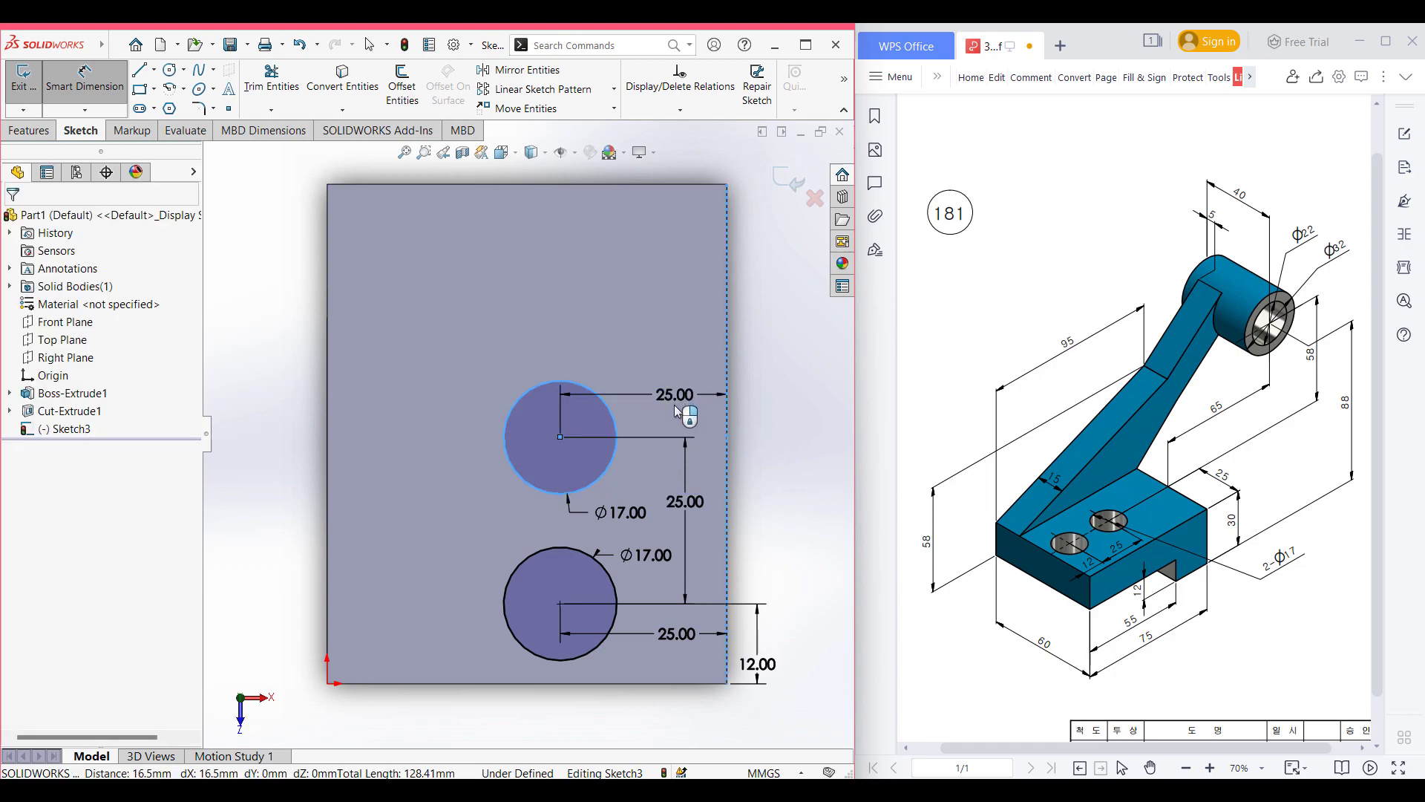
left_click(674, 404)
left_click(612, 373)
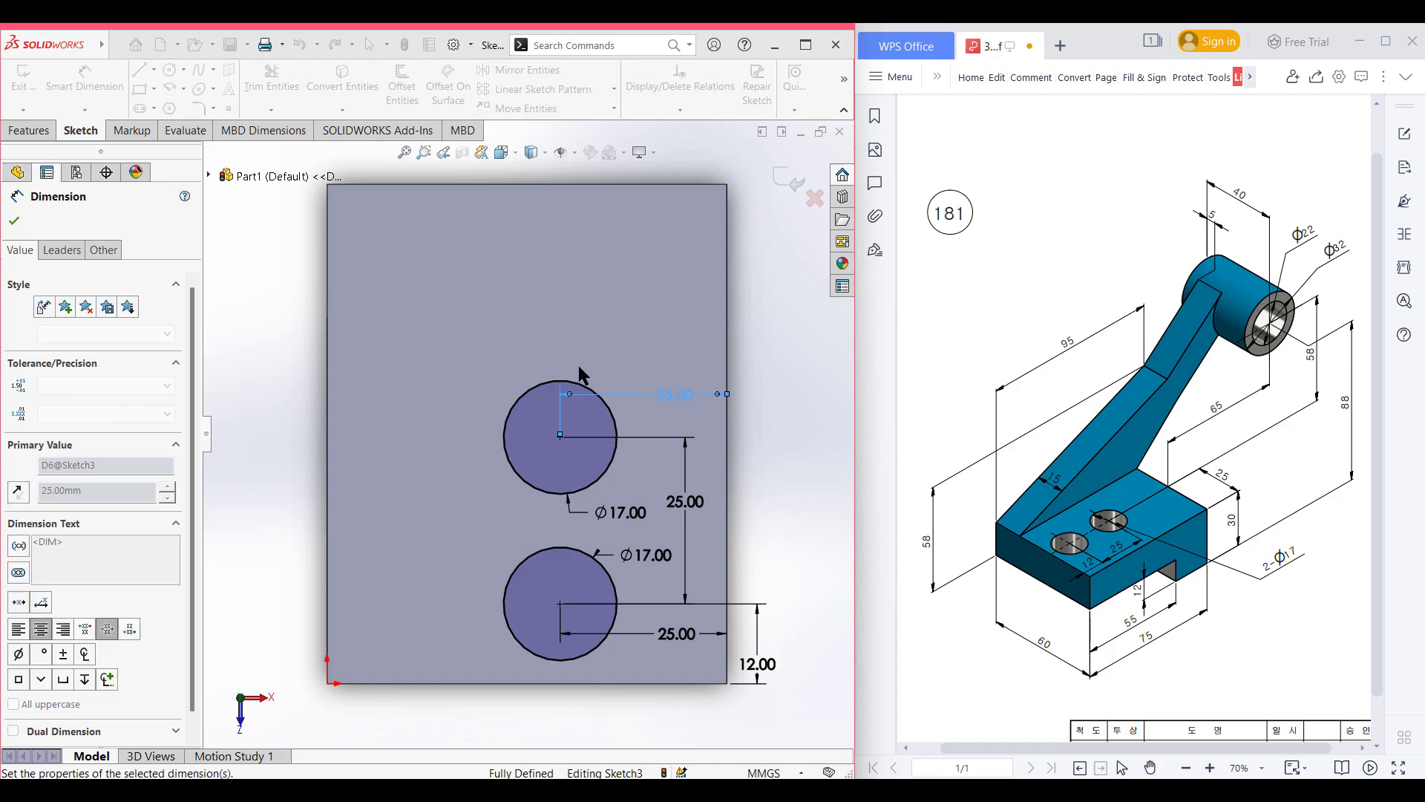
left_click(13, 221)
key("Escape")
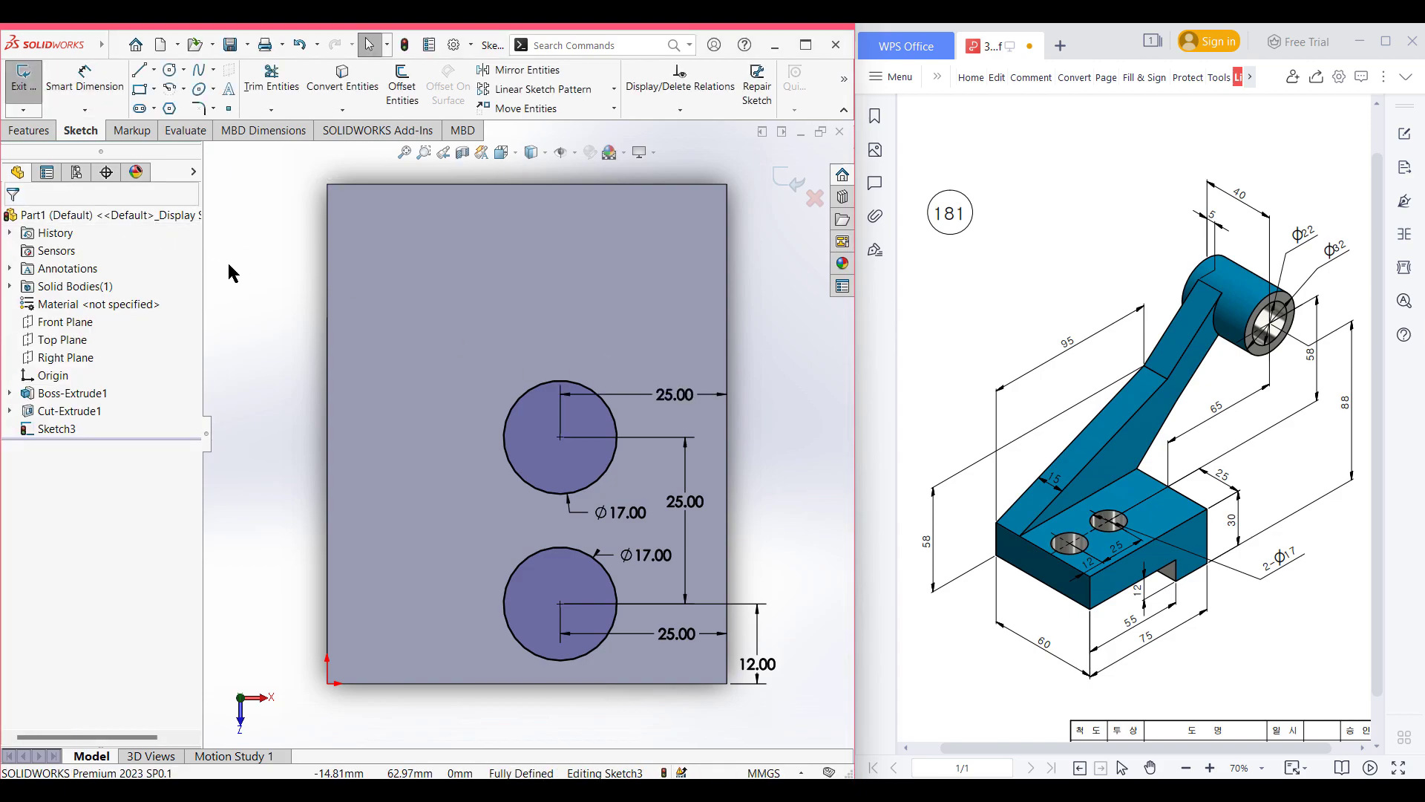
key("ctrl+7")
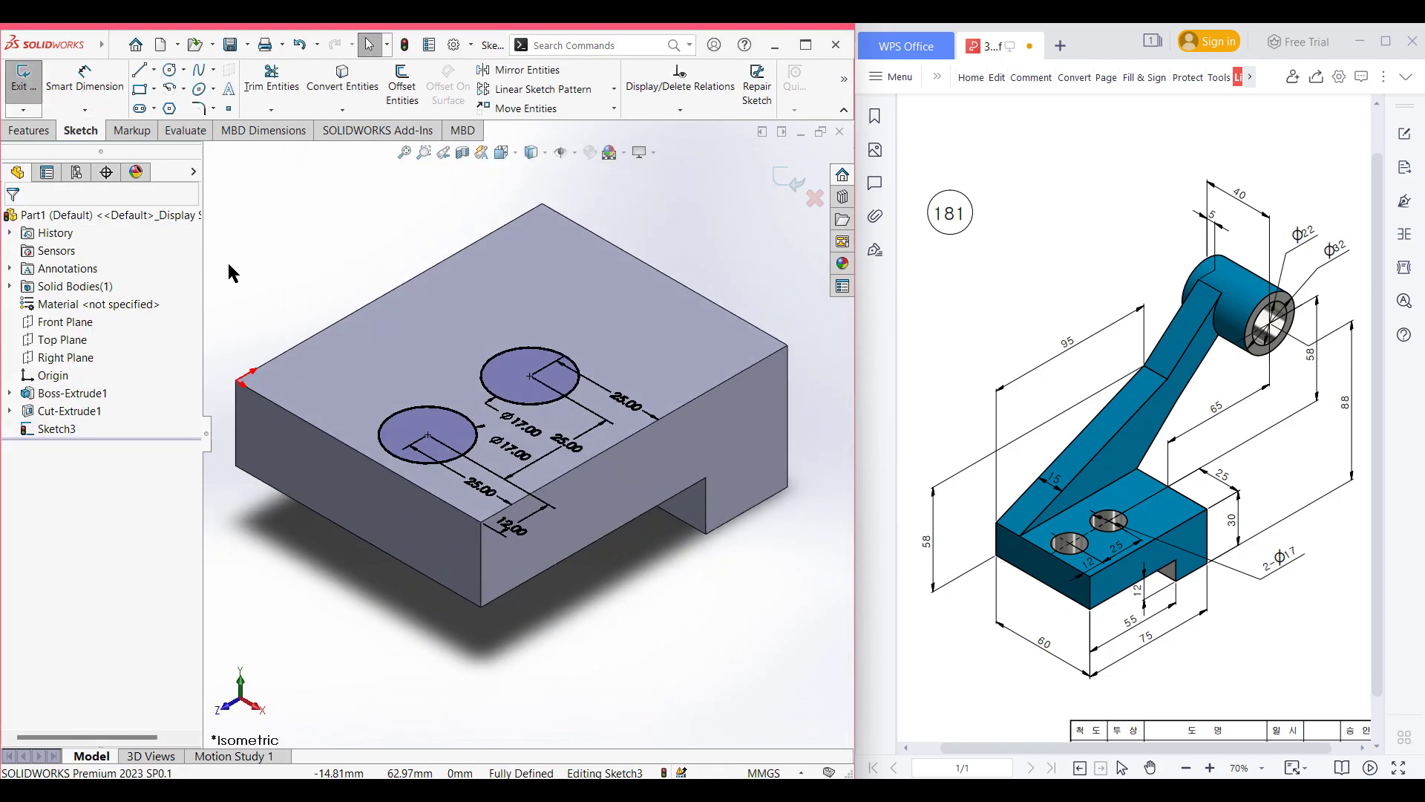
Cut-extrude both Ø17 circles 60 mm blind into the block as Cut-Extrude2.
left_click(37, 130)
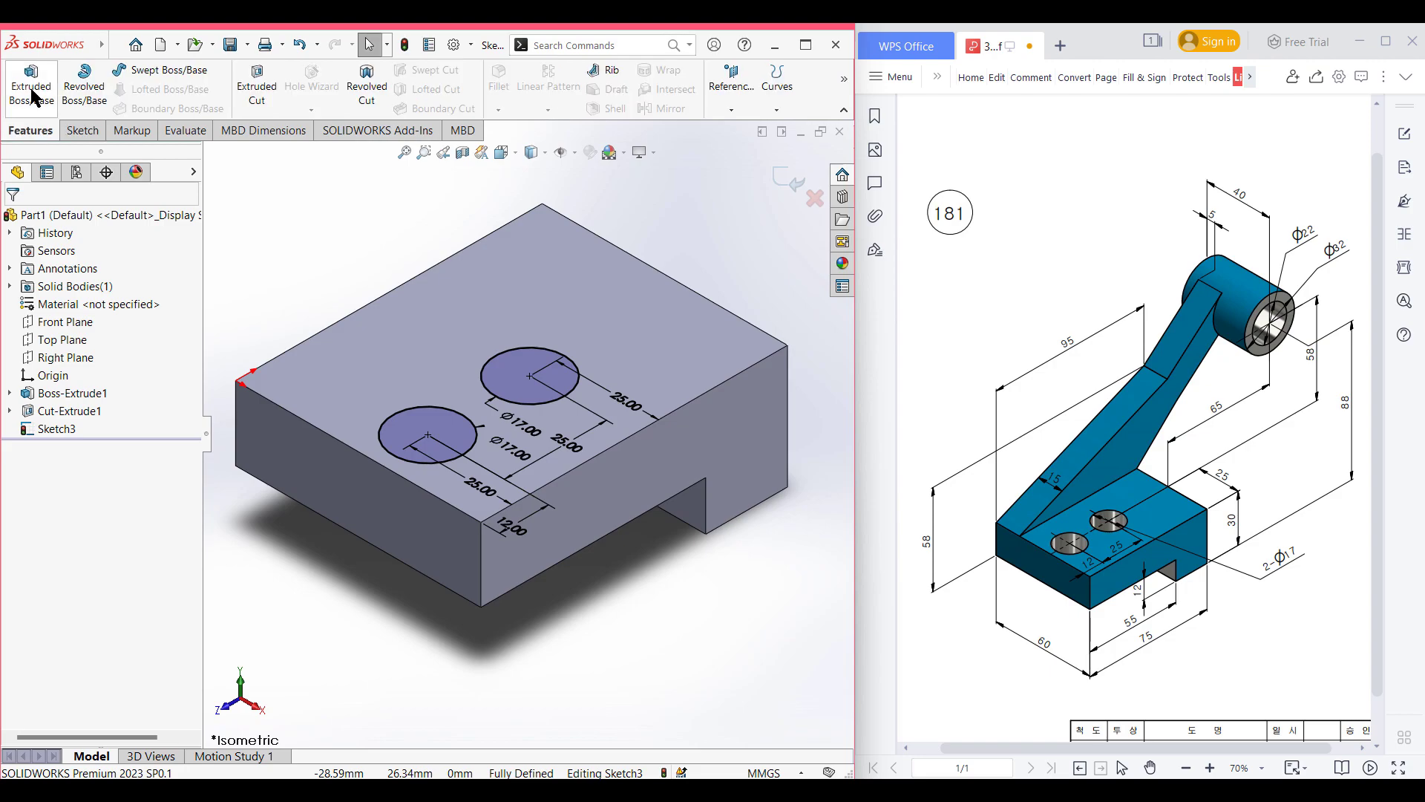
left_click(251, 104)
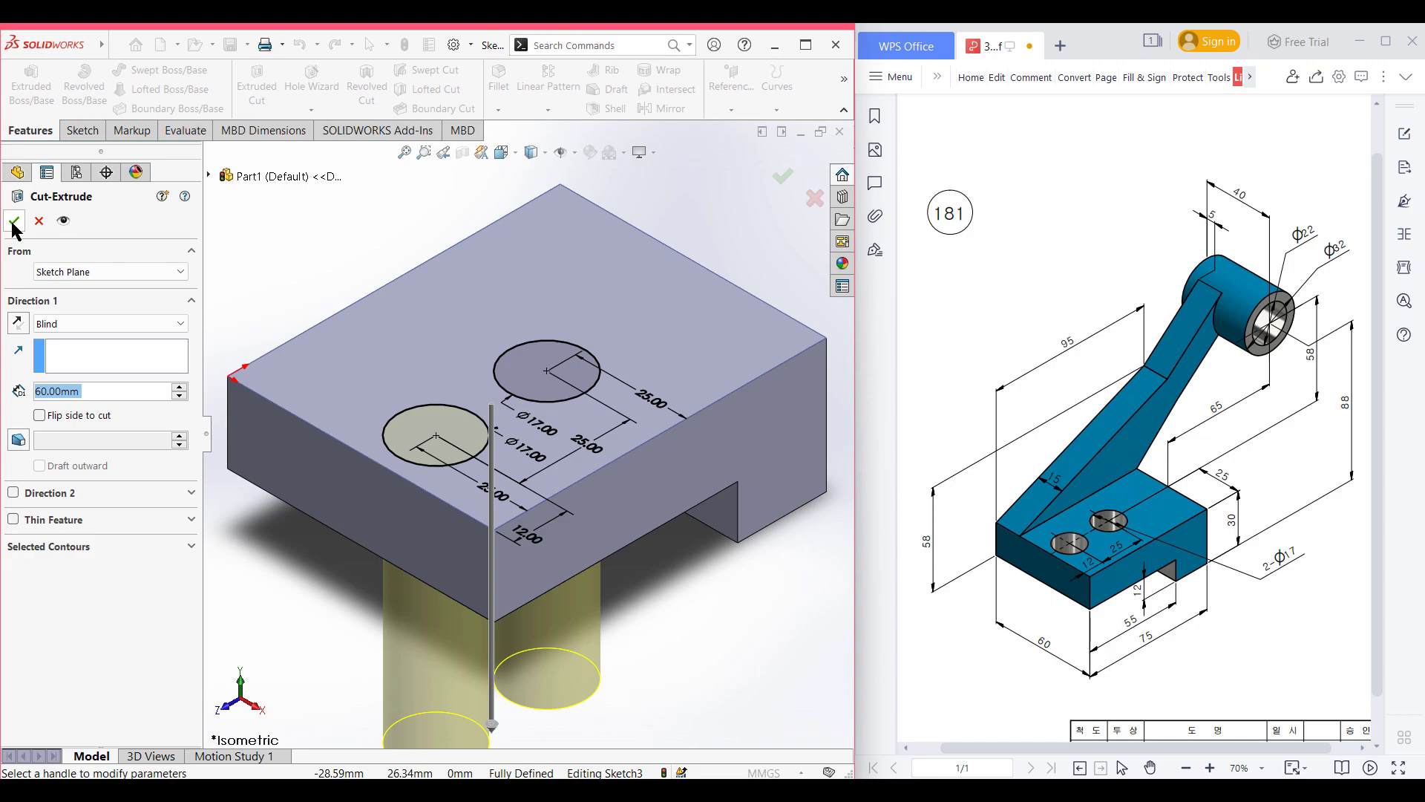
left_click(13, 221)
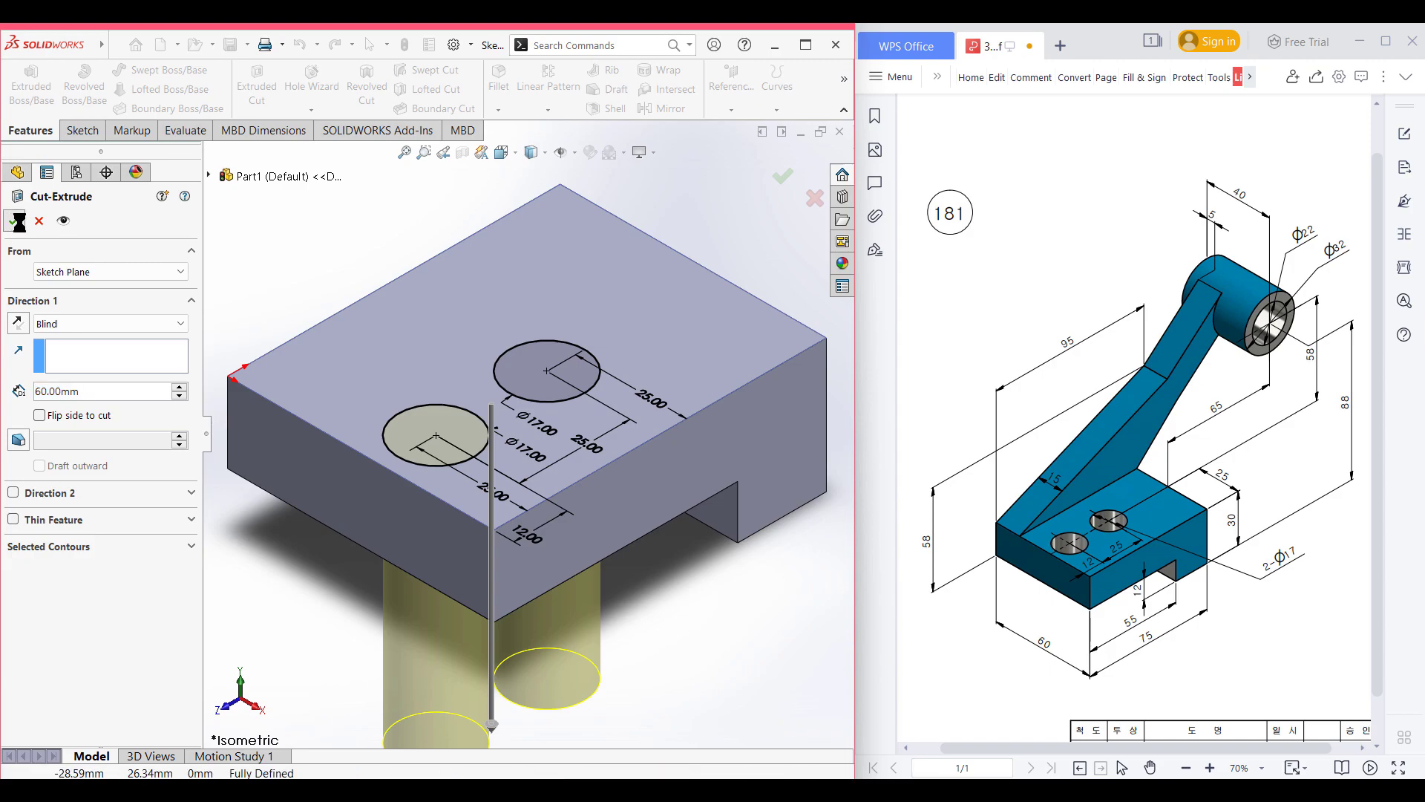
left_click(327, 246)
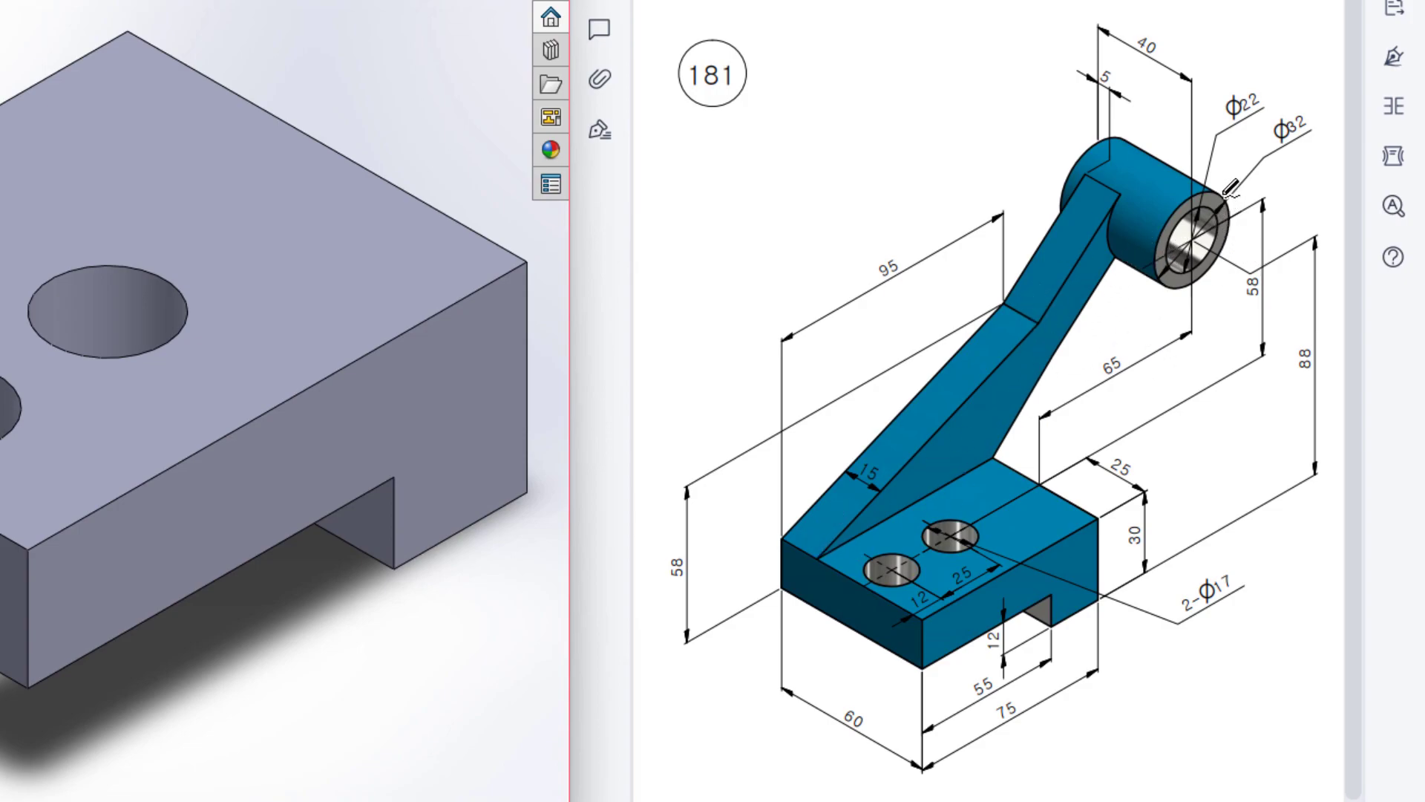
mouse_move(1225, 191)
left_mouse_down()
mouse_move(1172, 213)
mouse_move(1153, 244)
mouse_move(1171, 277)
left_mouse_up()
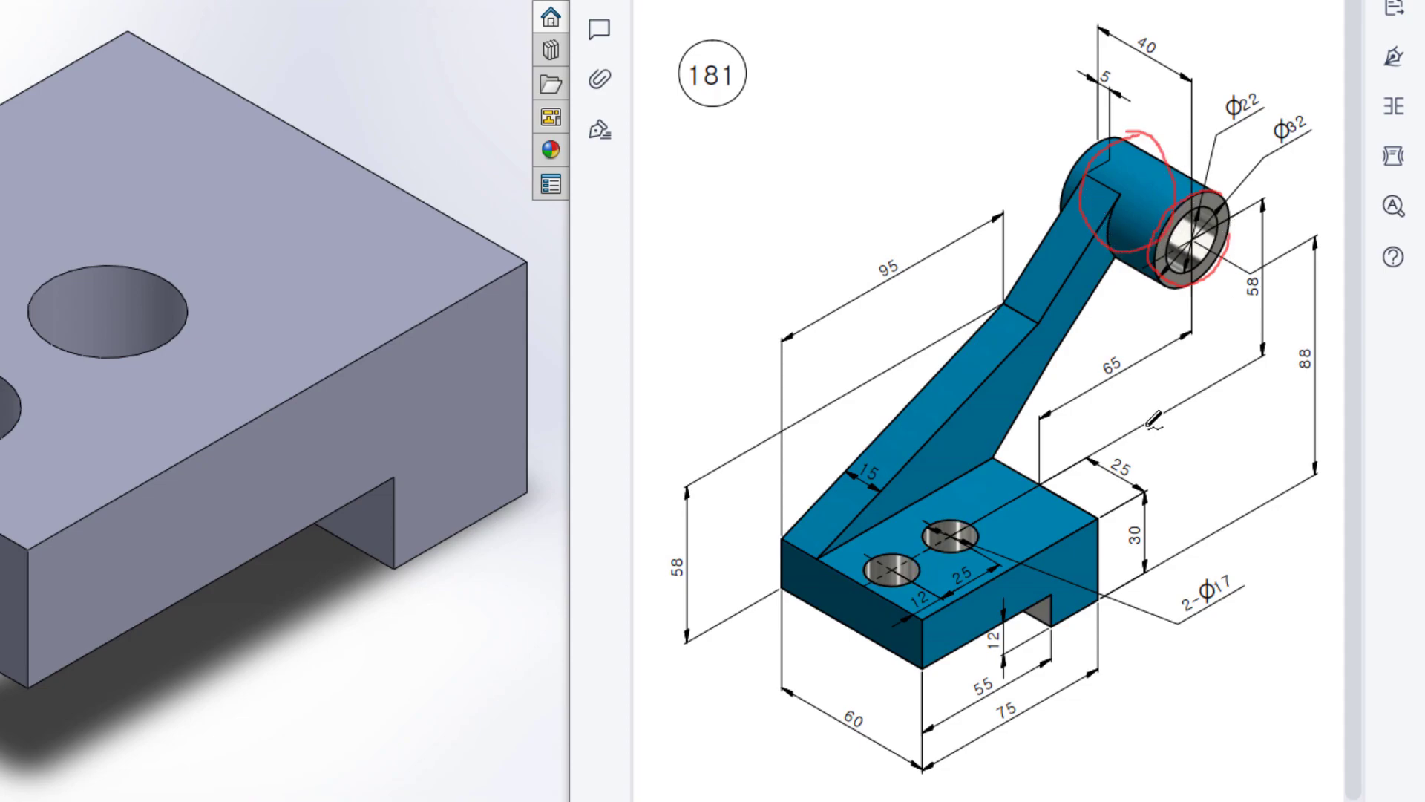
left_click_drag(1267, 105, 1271, 156)
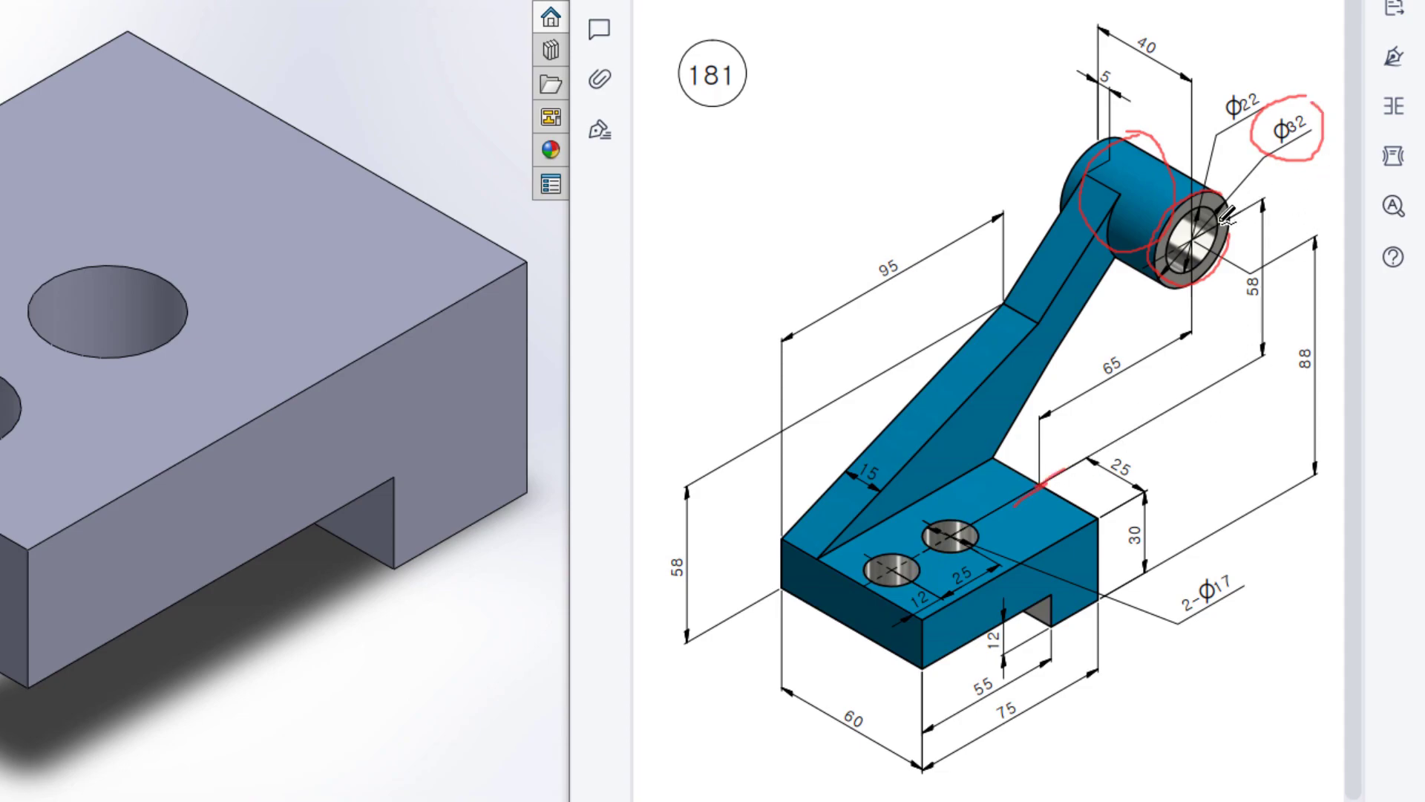
left_click_drag(1253, 297, 1274, 272)
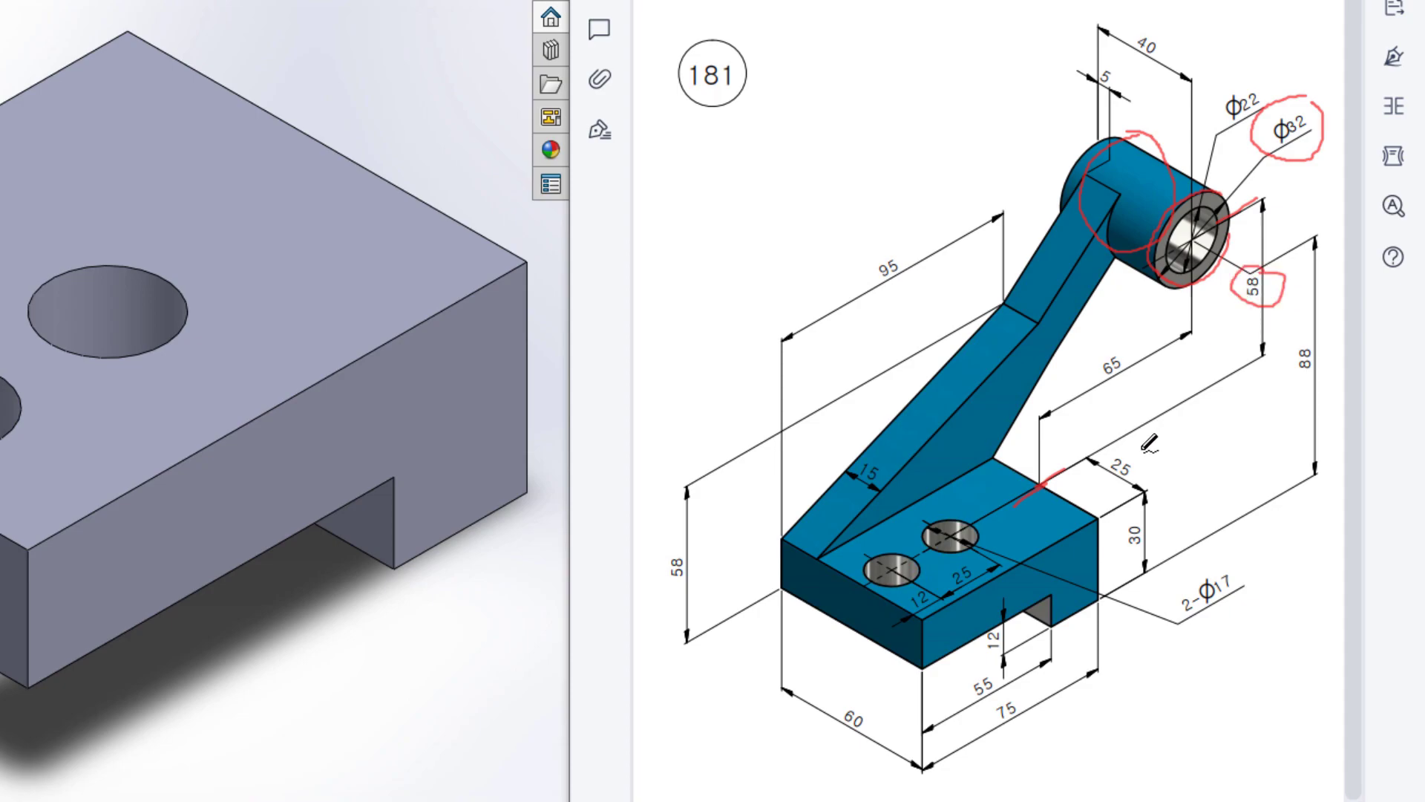
mouse_move(1045, 479)
left_mouse_down()
mouse_move(1028, 427)
mouse_move(1038, 407)
mouse_move(1054, 438)
left_mouse_up()
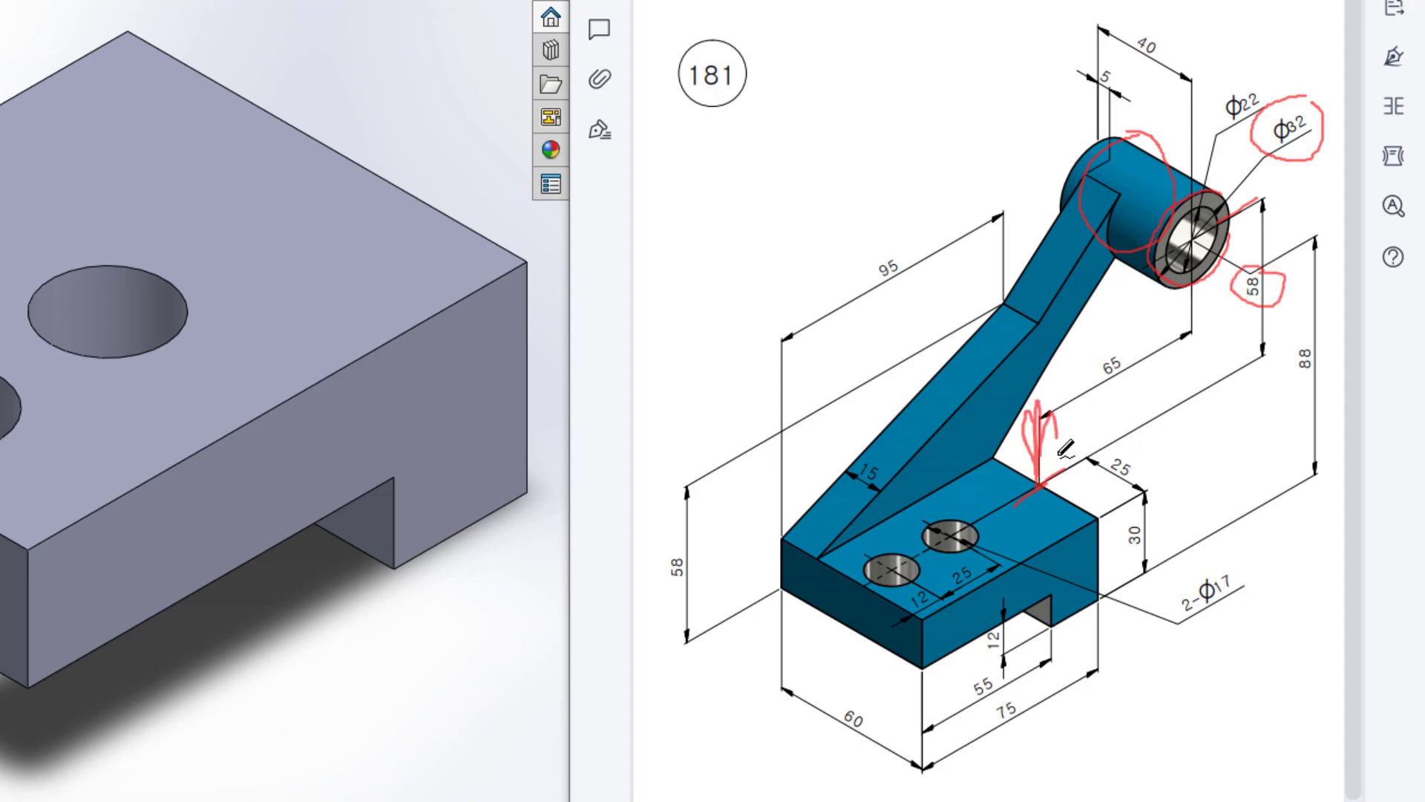
left_click_drag(1191, 242, 1209, 371)
left_click_drag(1113, 346, 1133, 351)
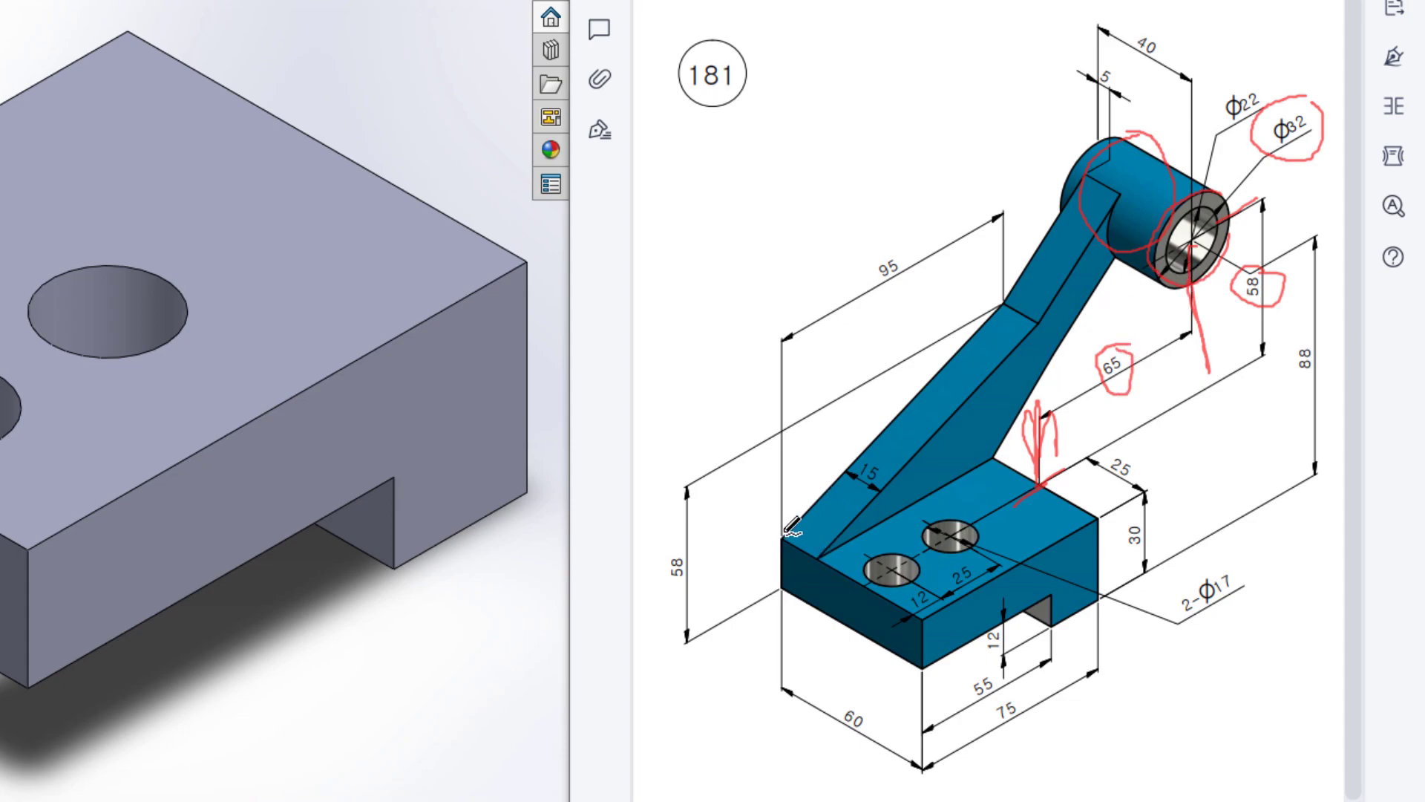
left_click_drag(815, 502, 941, 383)
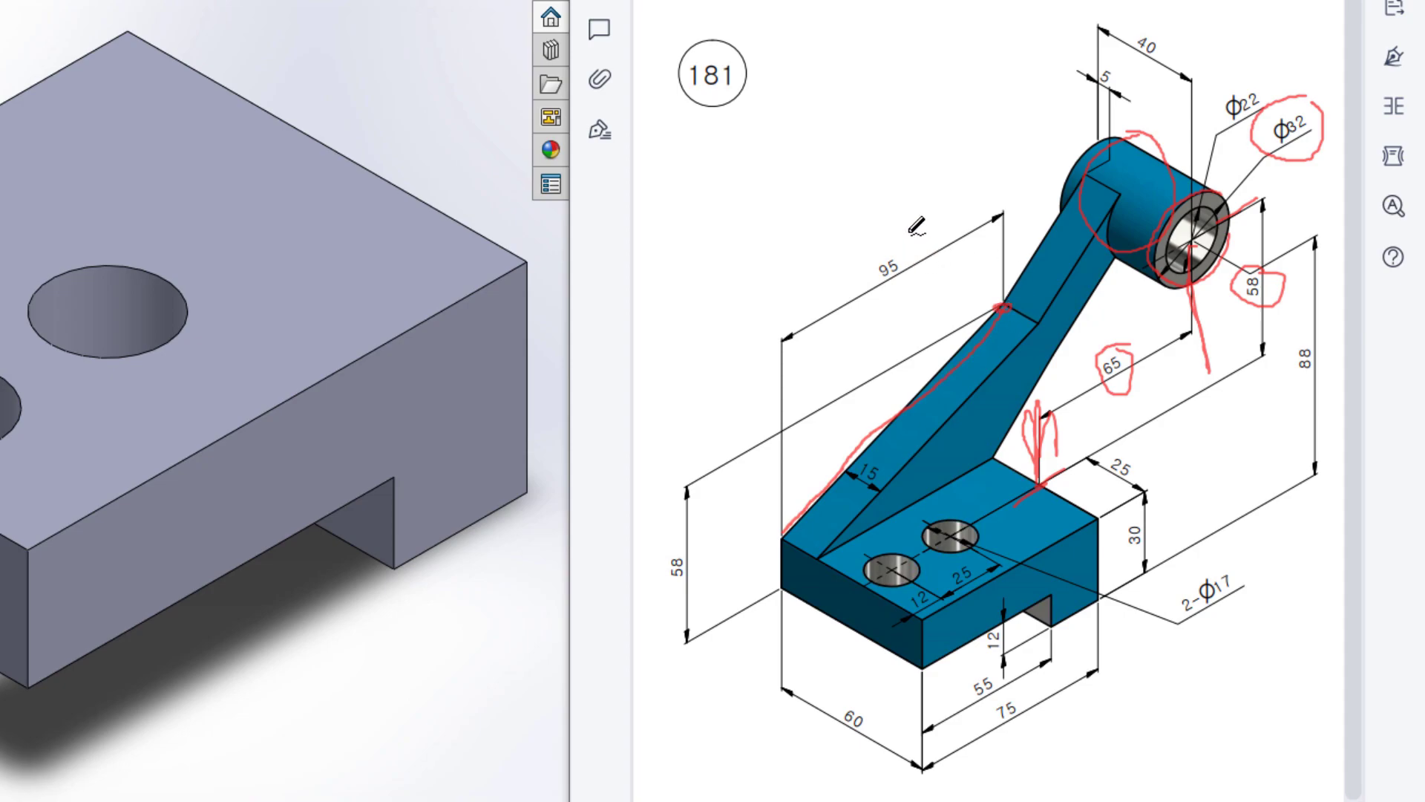
mouse_move(885, 239)
left_mouse_down()
mouse_move(883, 277)
mouse_move(926, 253)
left_mouse_up()
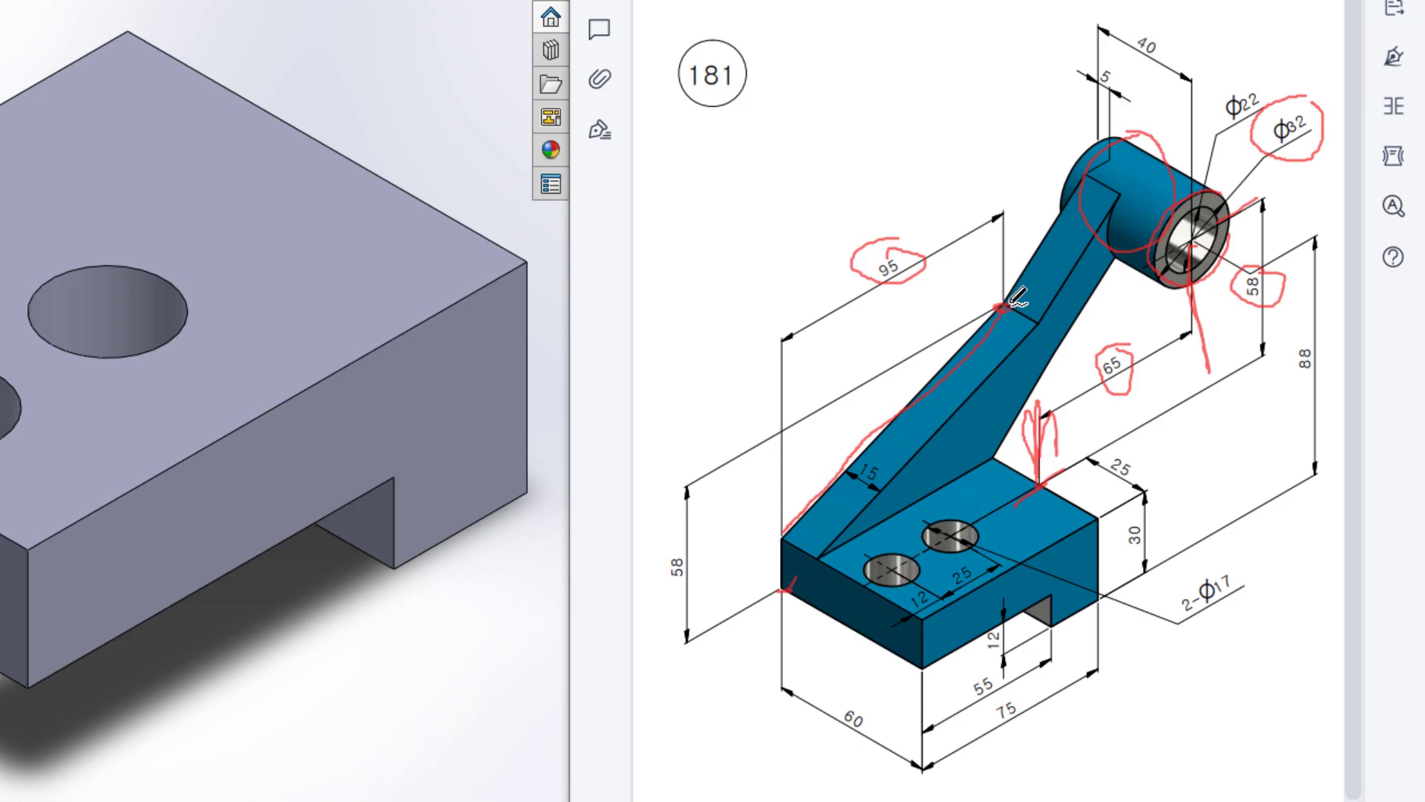
left_click_drag(673, 543, 717, 530)
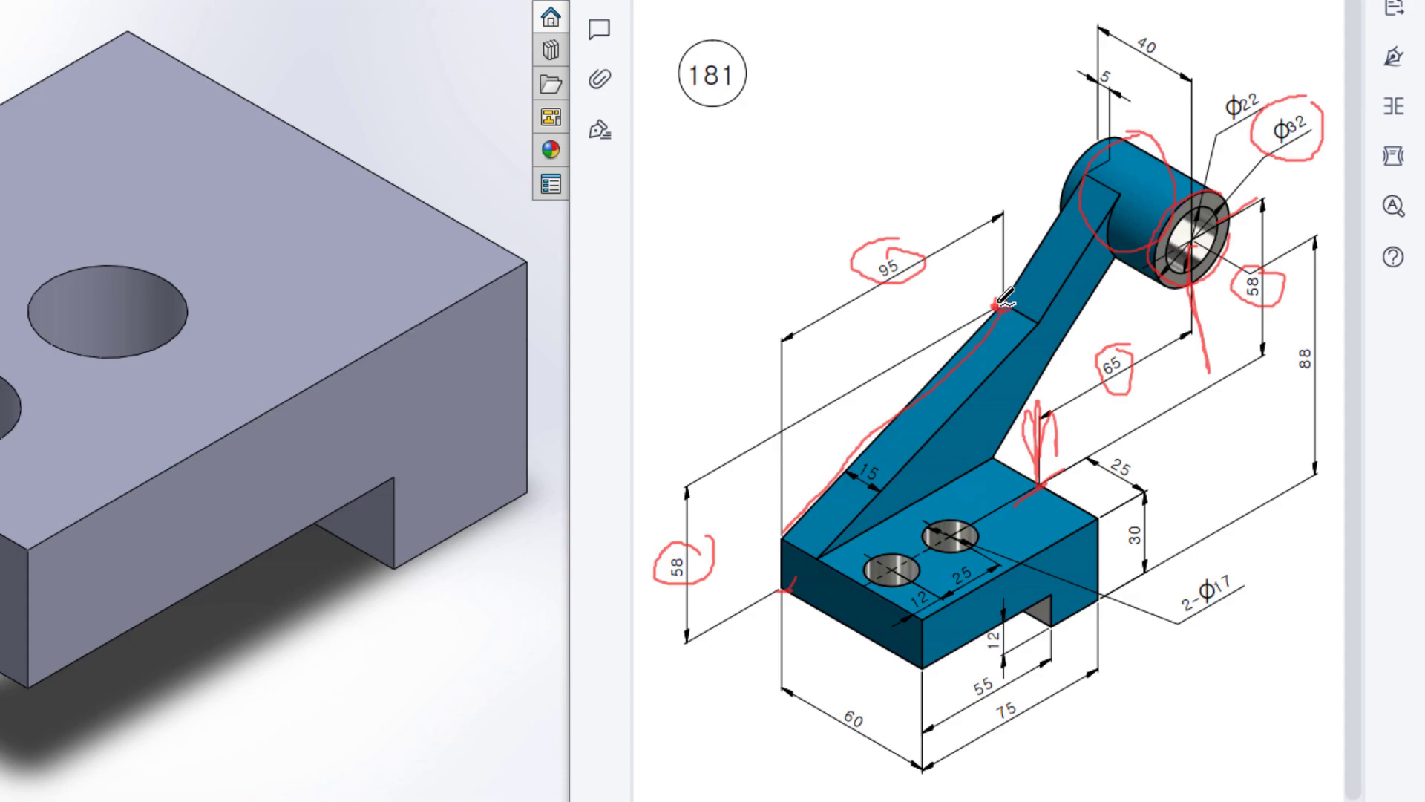
left_click_drag(1004, 299, 1091, 176)
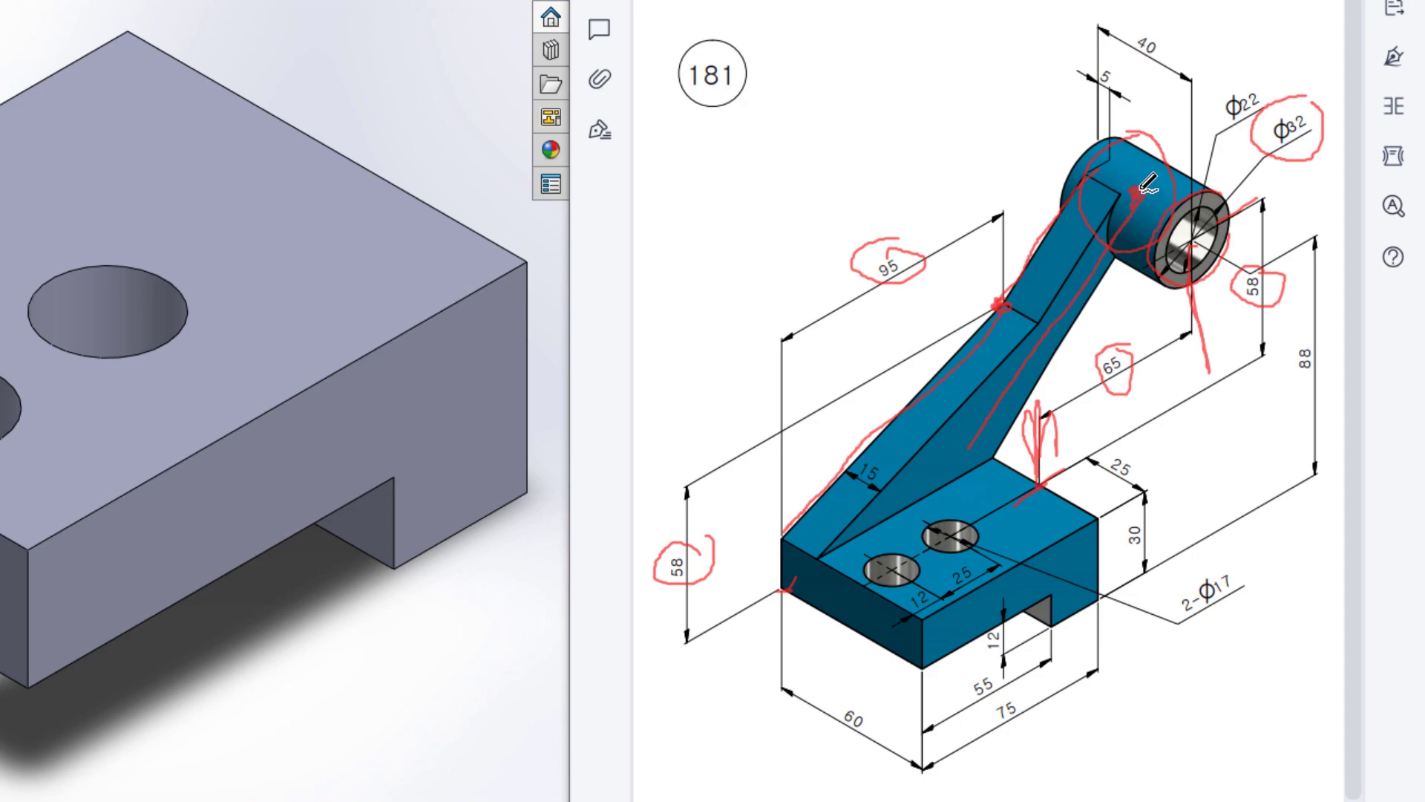
mouse_move(889, 475)
left_mouse_down()
mouse_move(824, 485)
mouse_move(894, 489)
mouse_move(878, 449)
left_mouse_up()
key("ctrl+z")
key("ctrl+z")
key("ctrl+z")
key("ctrl+z")
key("ctrl+z")
key("ctrl+z")
key("ctrl+z")
key("ctrl+z")
key("ctrl+z")
key("ctrl+z")
key("ctrl+z")
key("ctrl+z")
key("ctrl+z")
key("ctrl+z")
key("ctrl+z")
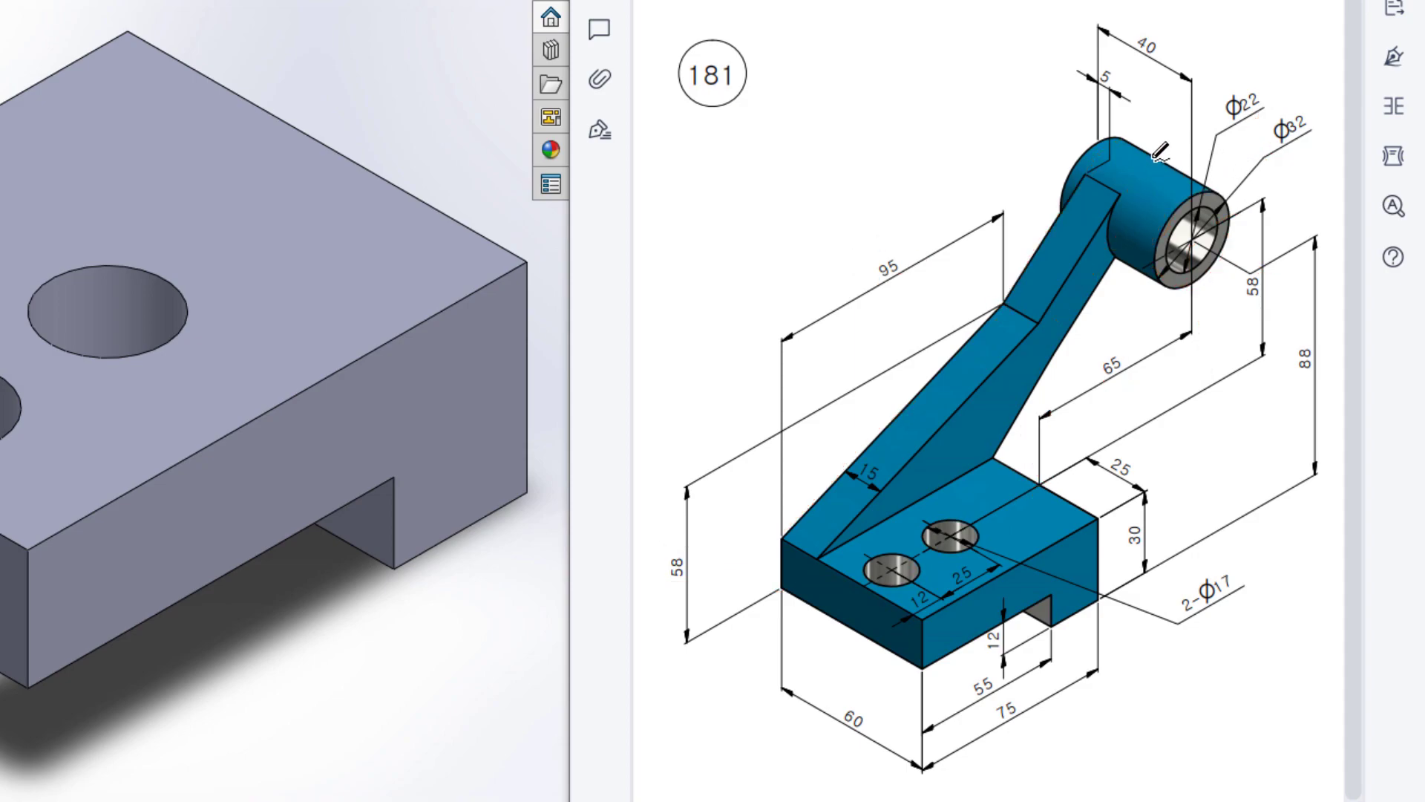
left_click_drag(1116, 247, 1176, 221)
left_click_drag(1306, 96, 1294, 120)
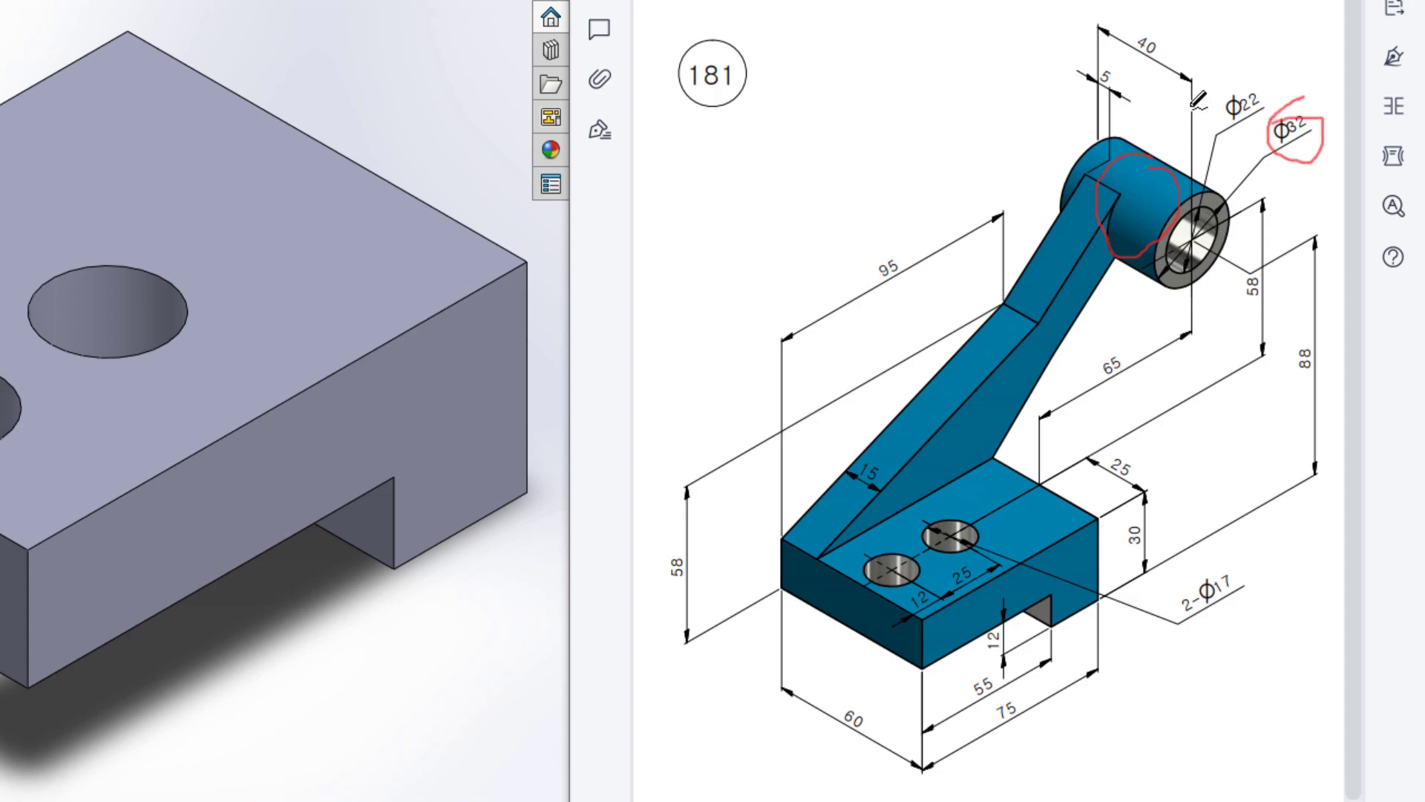
mouse_move(1126, 72)
left_mouse_down()
mouse_move(1190, 109)
mouse_move(1189, 80)
mouse_move(1140, 31)
mouse_move(1143, 64)
mouse_move(1185, 36)
mouse_move(1126, 45)
mouse_move(1106, 90)
mouse_move(1110, 61)
mouse_move(1089, 88)
left_mouse_up()
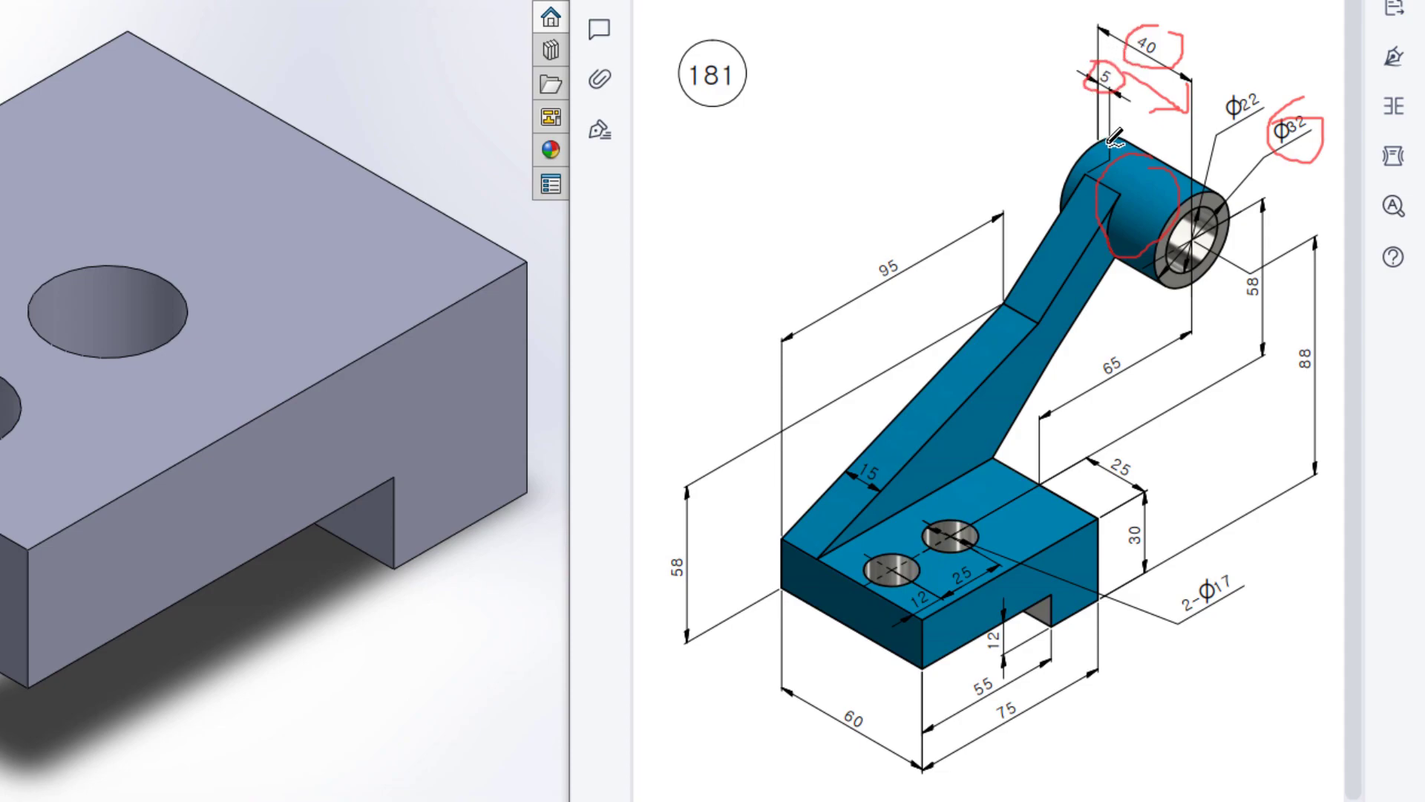
mouse_move(1114, 58)
left_mouse_down()
mouse_move(1124, 98)
mouse_move(1120, 64)
left_mouse_up()
mouse_move(1223, 89)
left_mouse_down()
mouse_move(1261, 134)
mouse_move(1253, 72)
left_mouse_up()
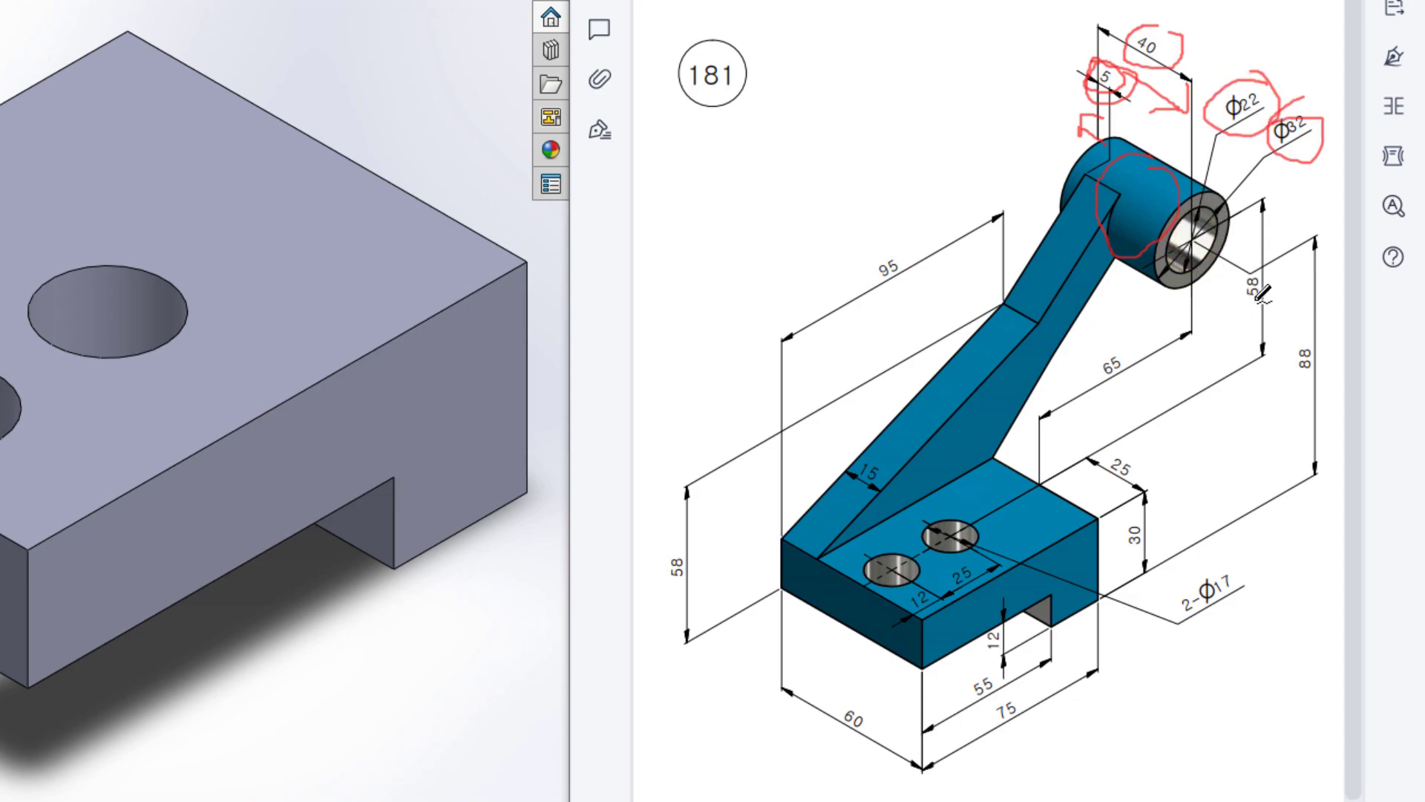
key("Escape")
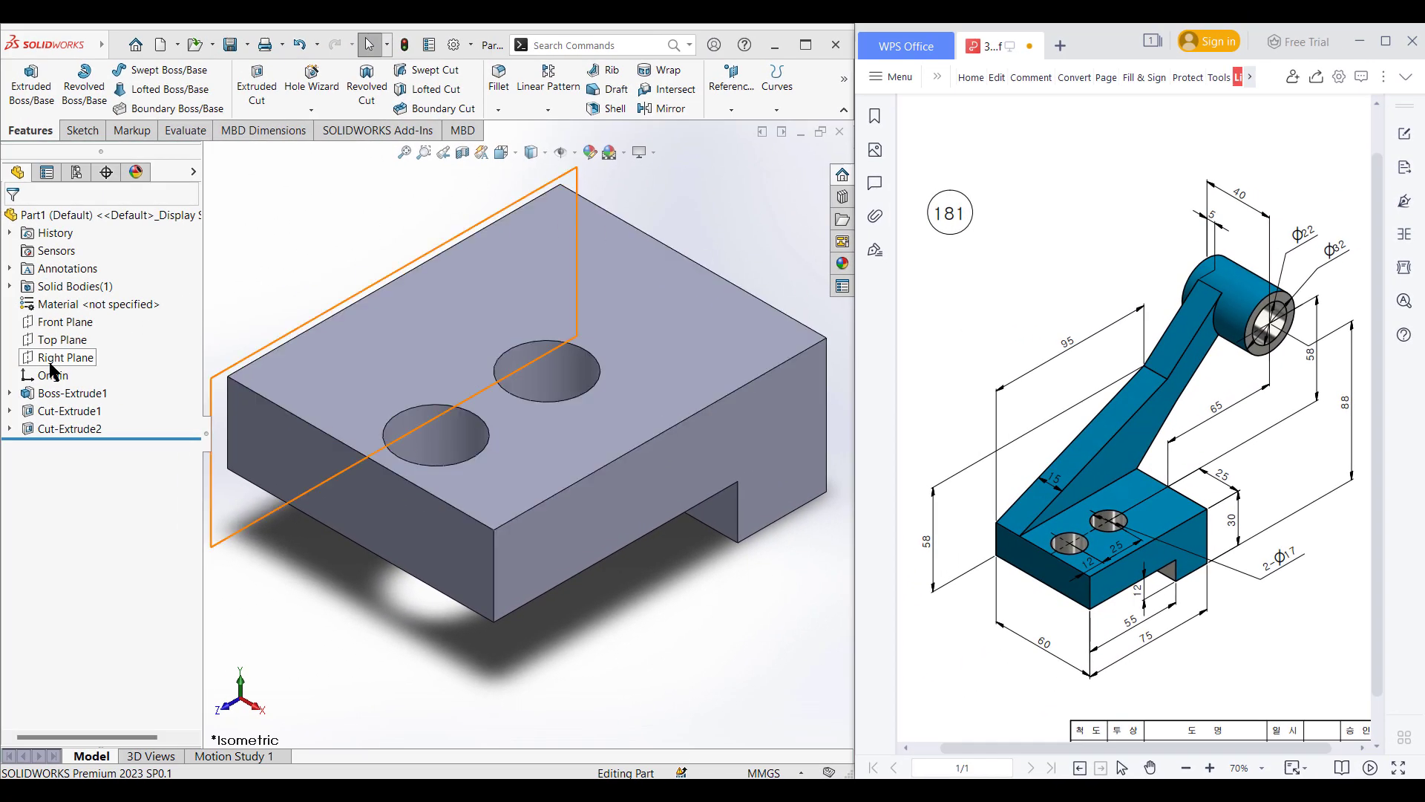
Start a sketch on the Right Plane and draw a Ø32 circle above the block.
right_click(56, 366)
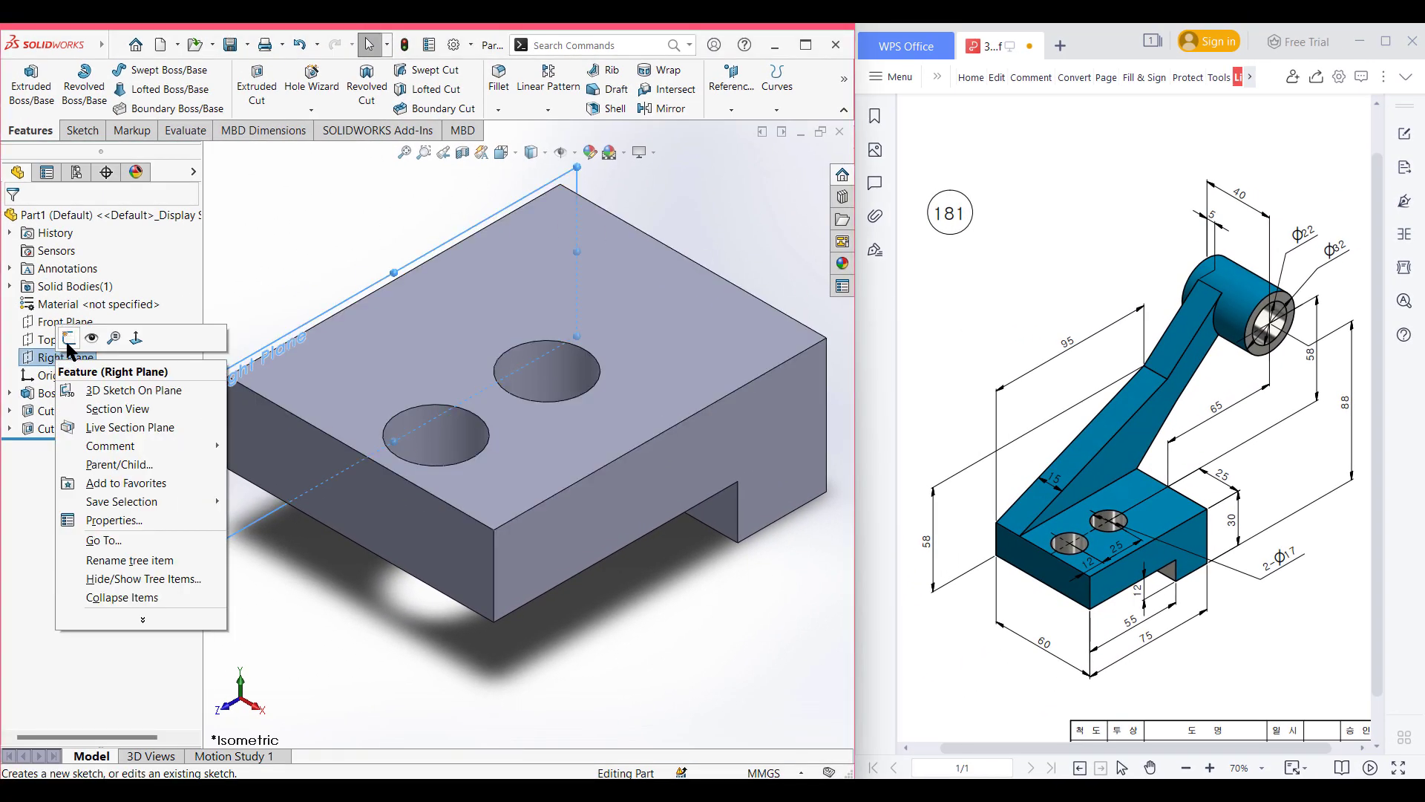
left_click(70, 336)
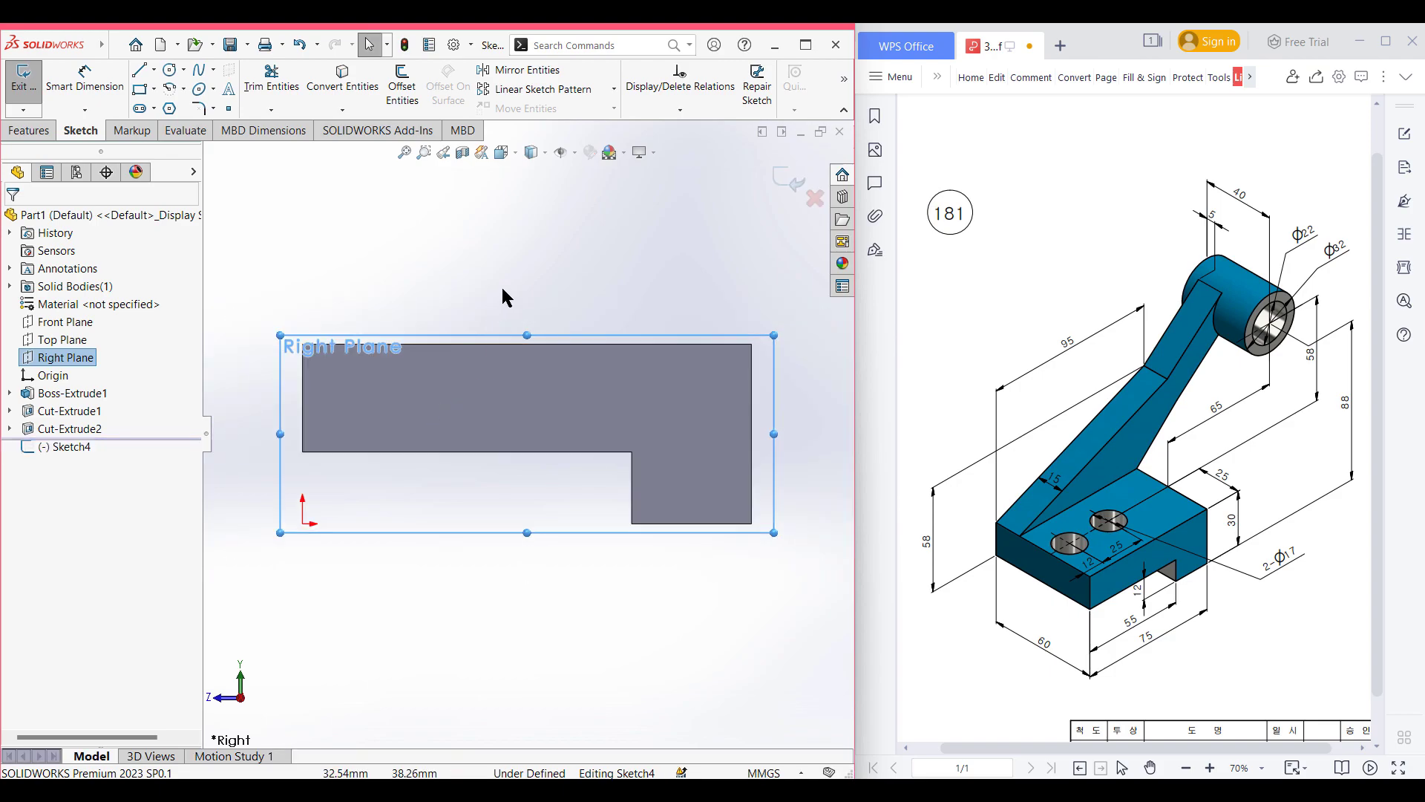
middle_click_drag(572, 290, 478, 311, "ctrl")
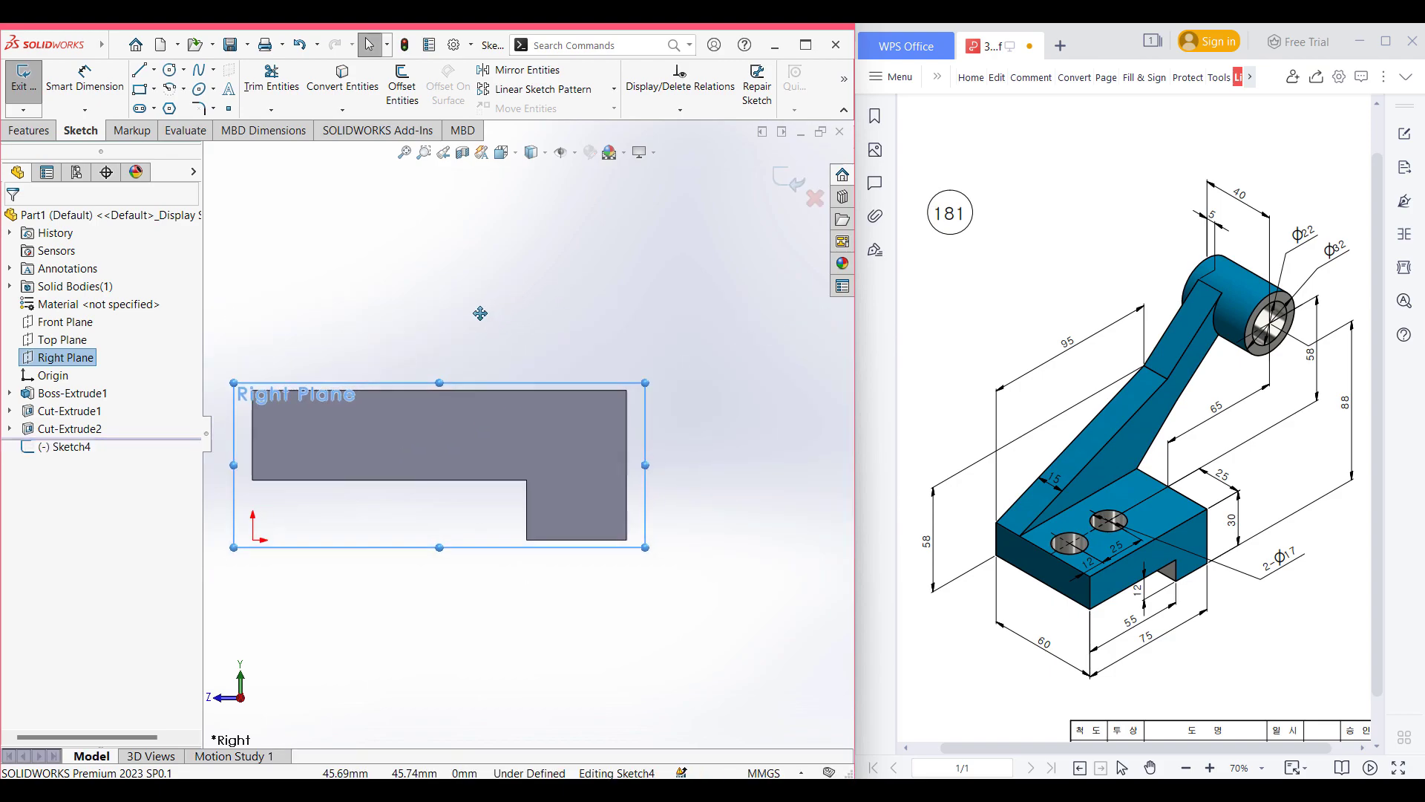
left_click(510, 312)
left_click(178, 72)
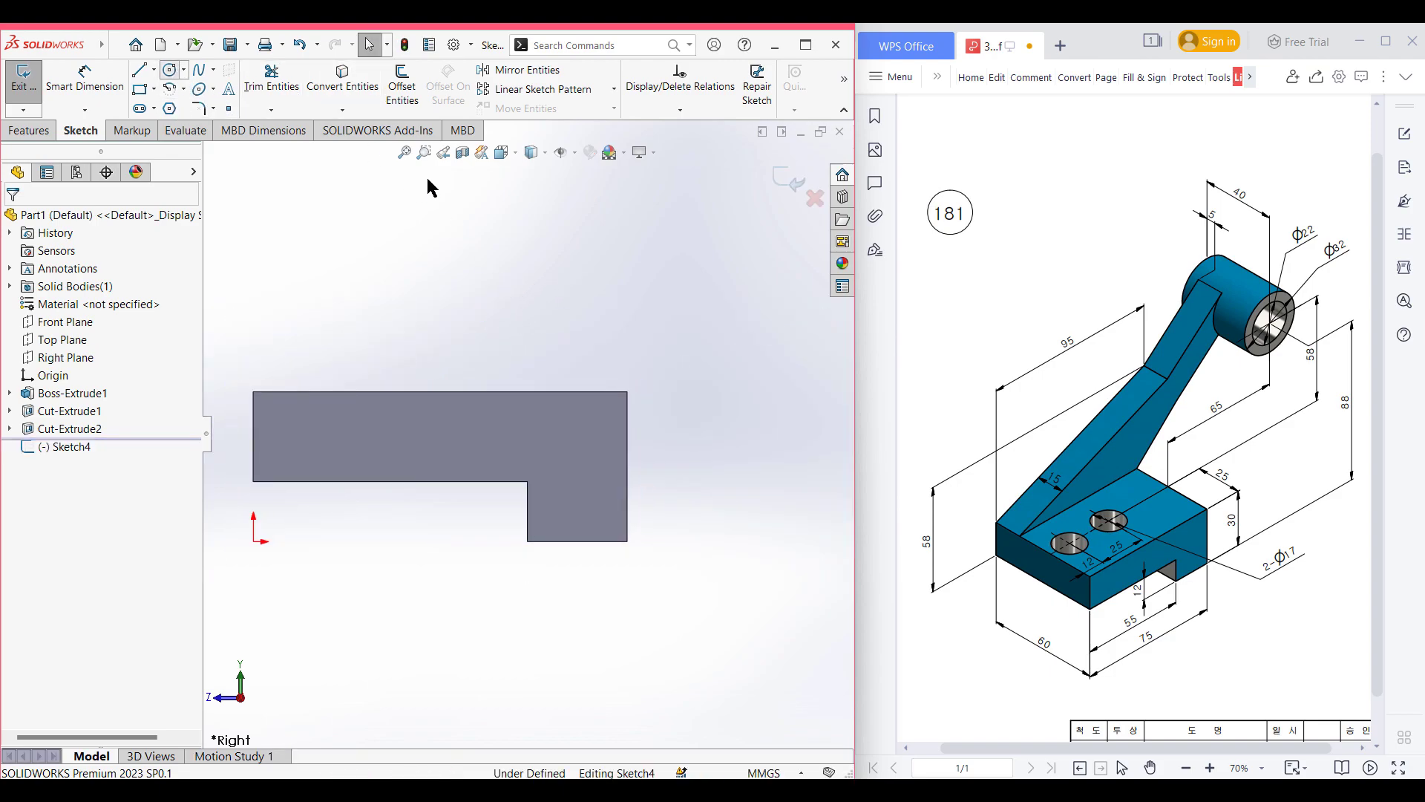
left_click(709, 261)
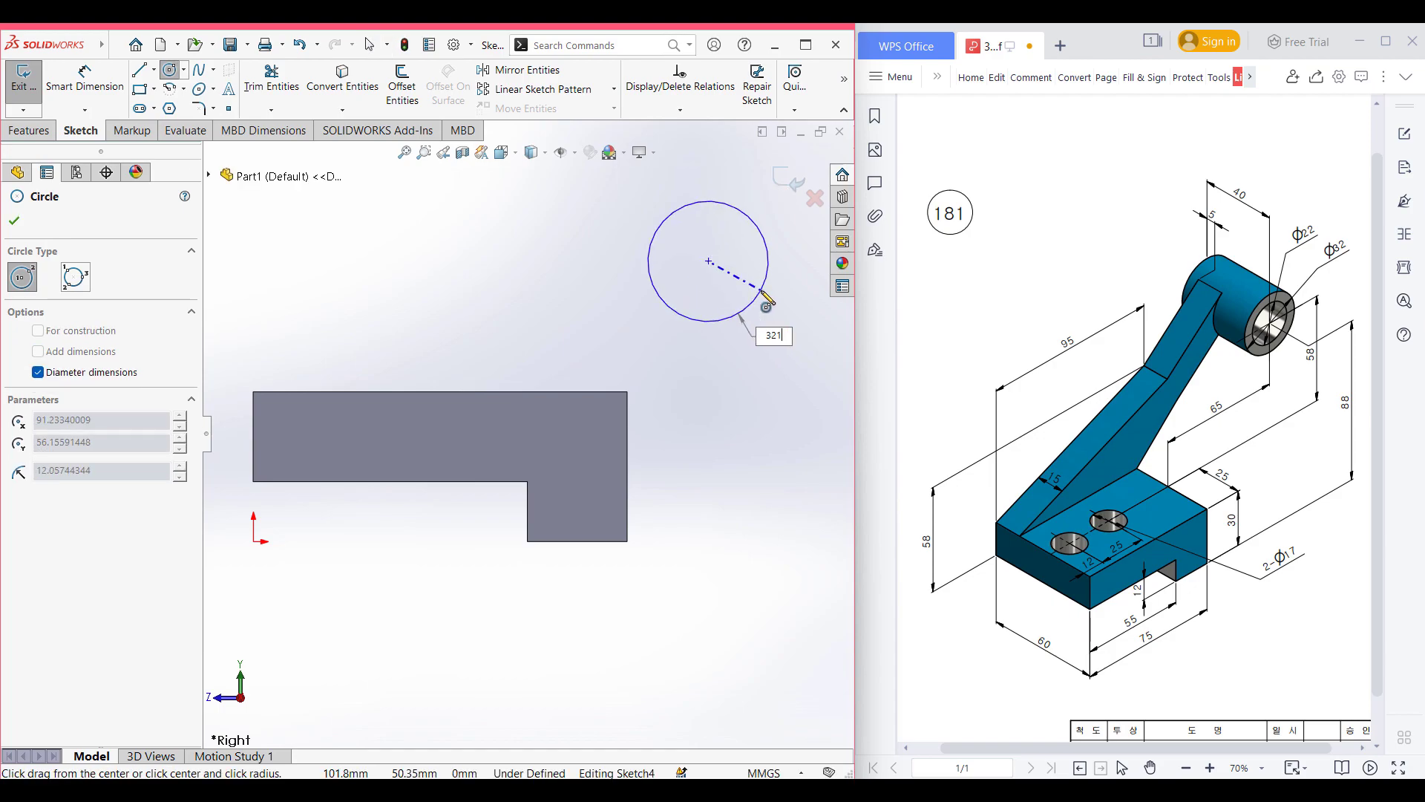
key("Return")
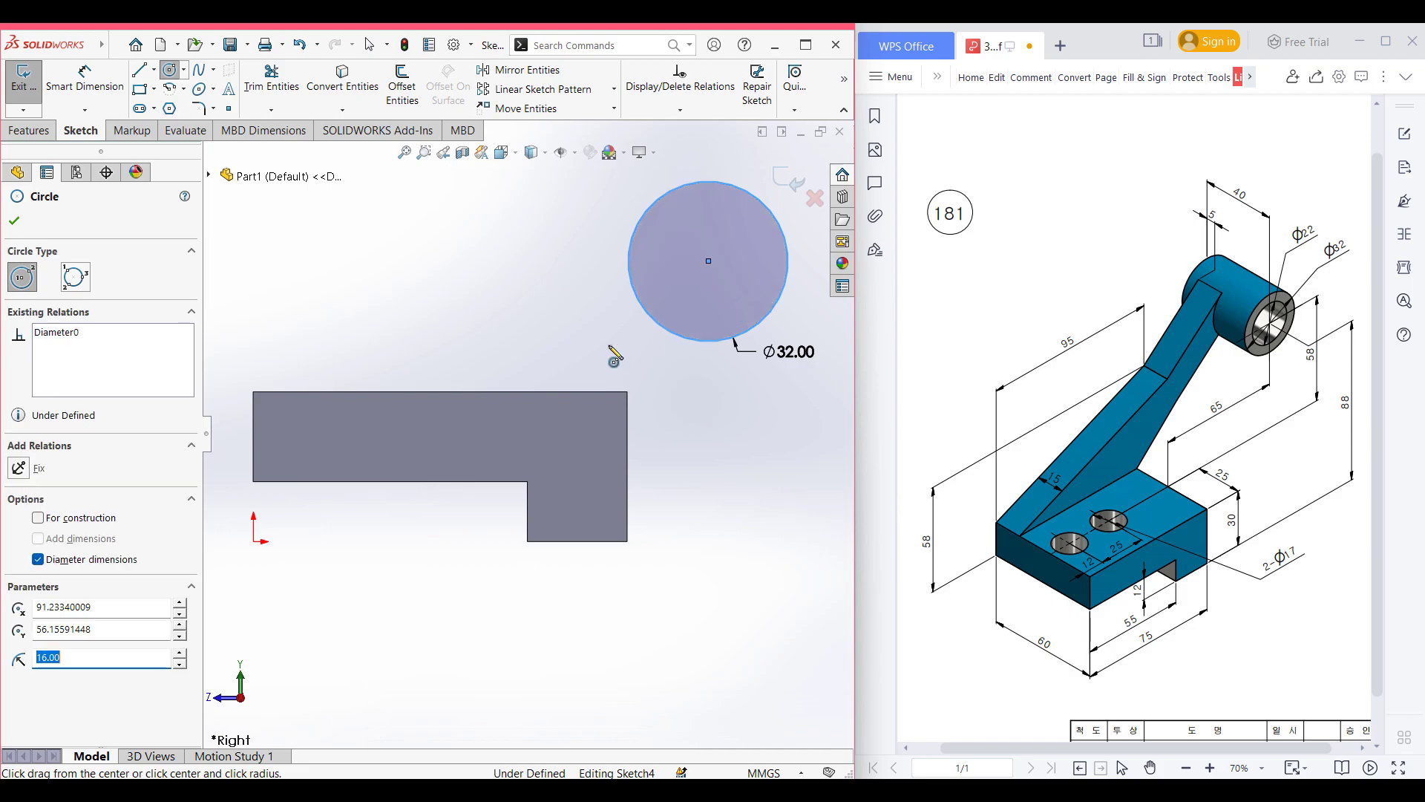
scroll(524, 434, "up", 2)
Dimension the circle 58 mm above the block's top and 65 mm from its right edge.
left_click(85, 80)
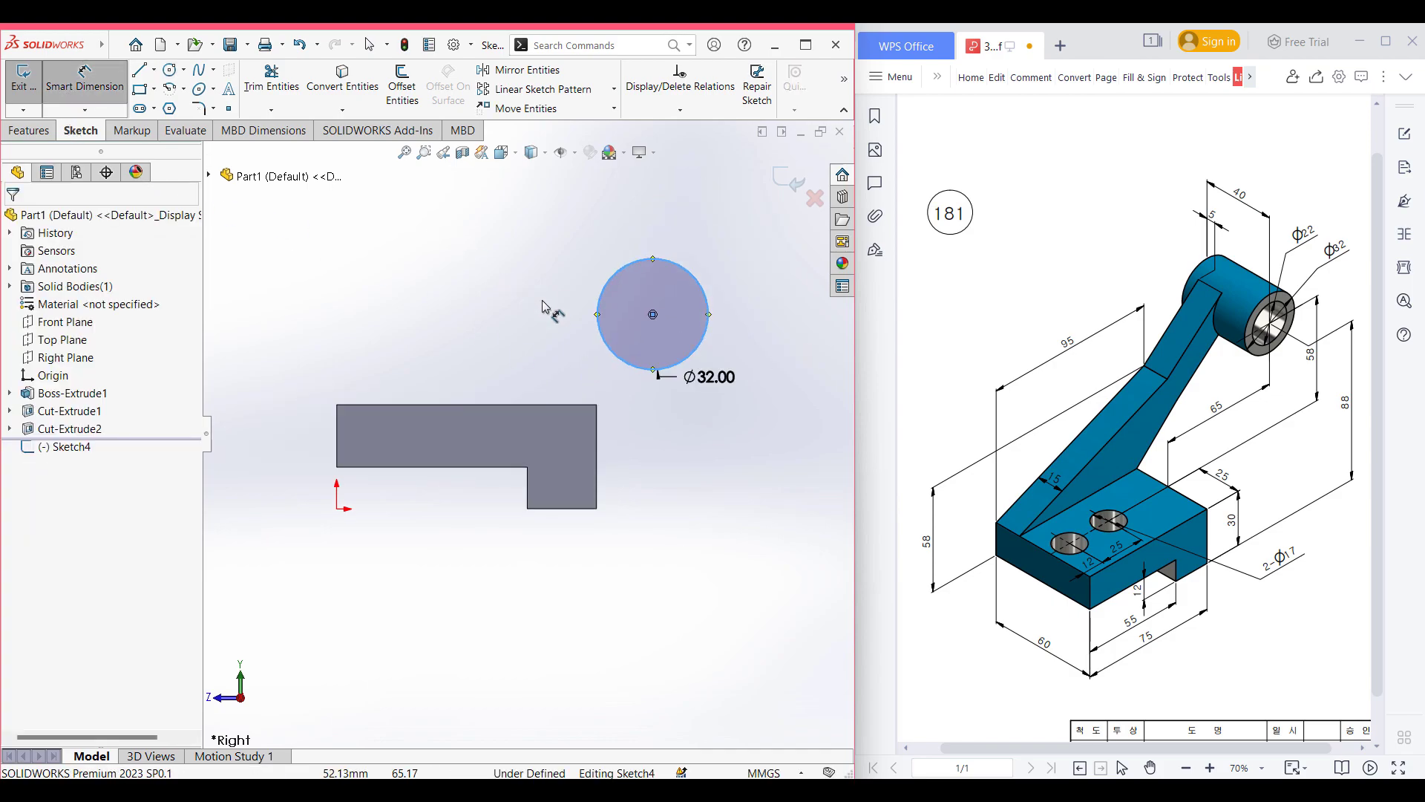
left_click(613, 345)
left_click(567, 406)
left_click(776, 358)
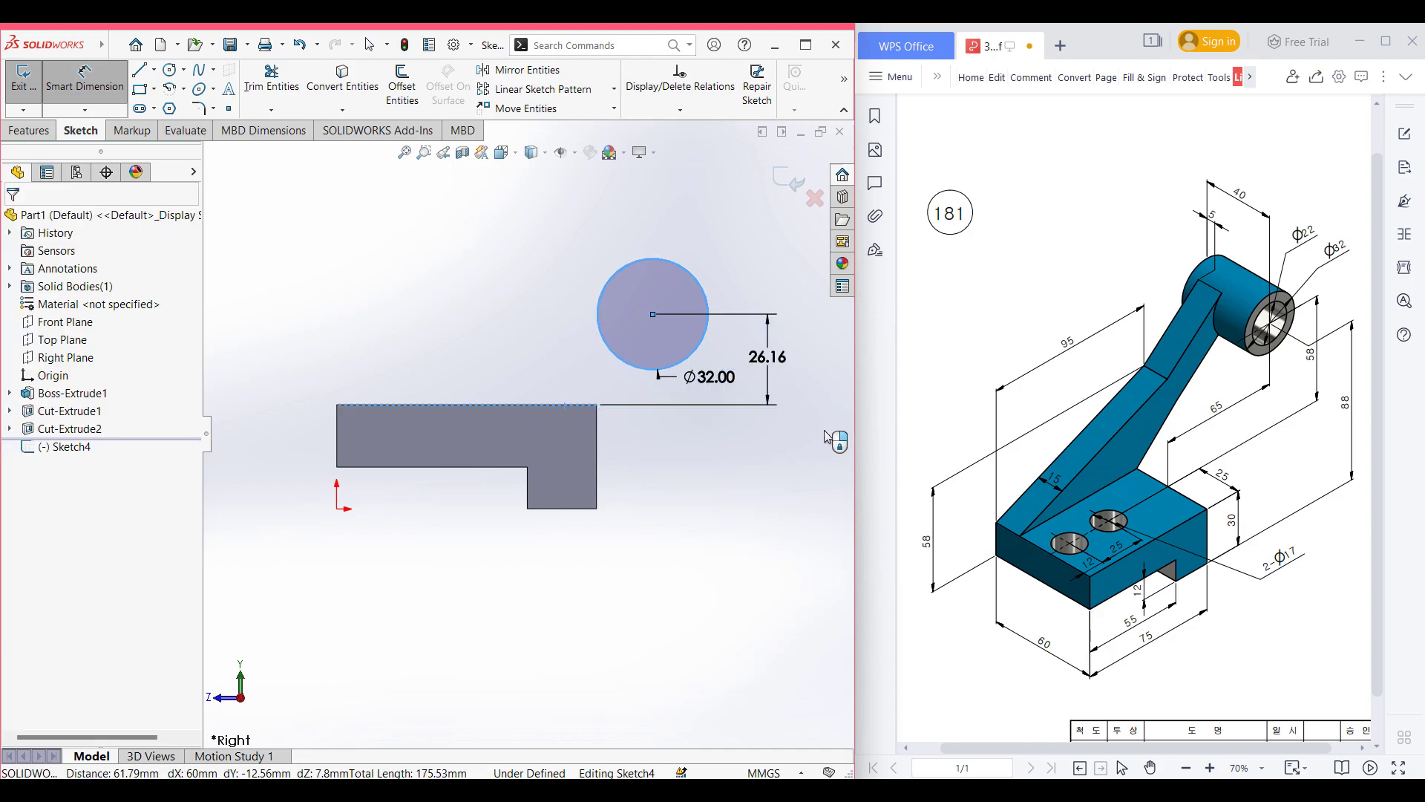
type("58")
key("Return")
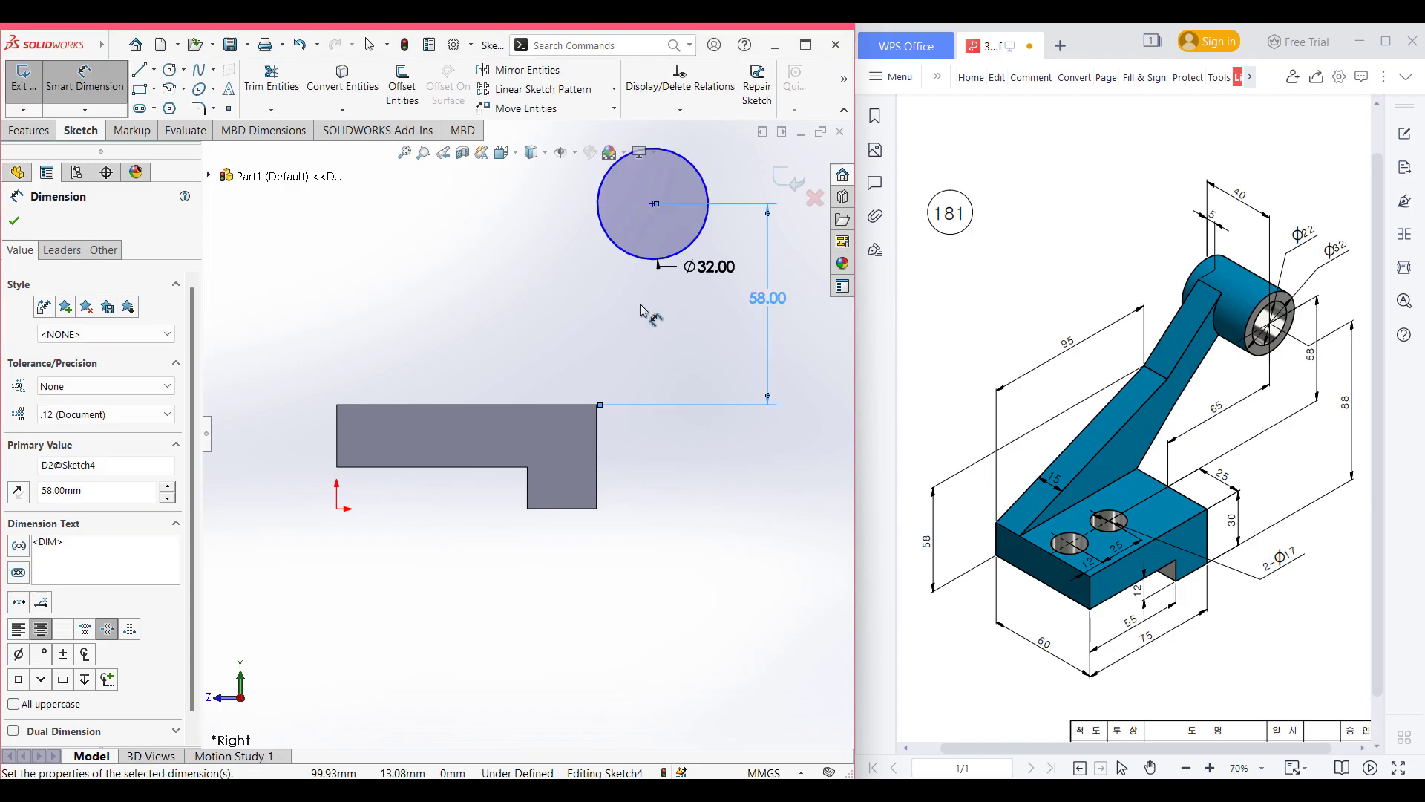
left_click(621, 254)
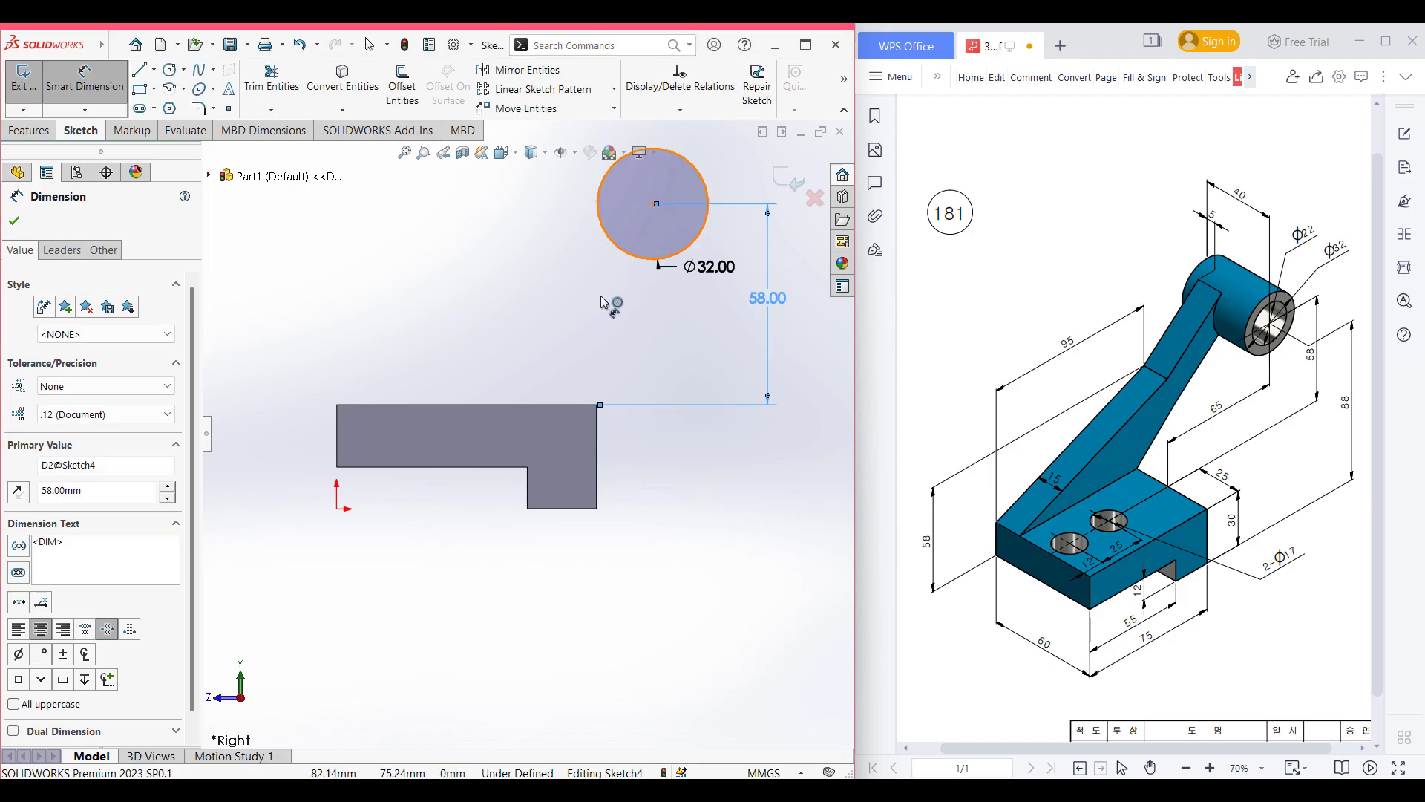
left_click(598, 416)
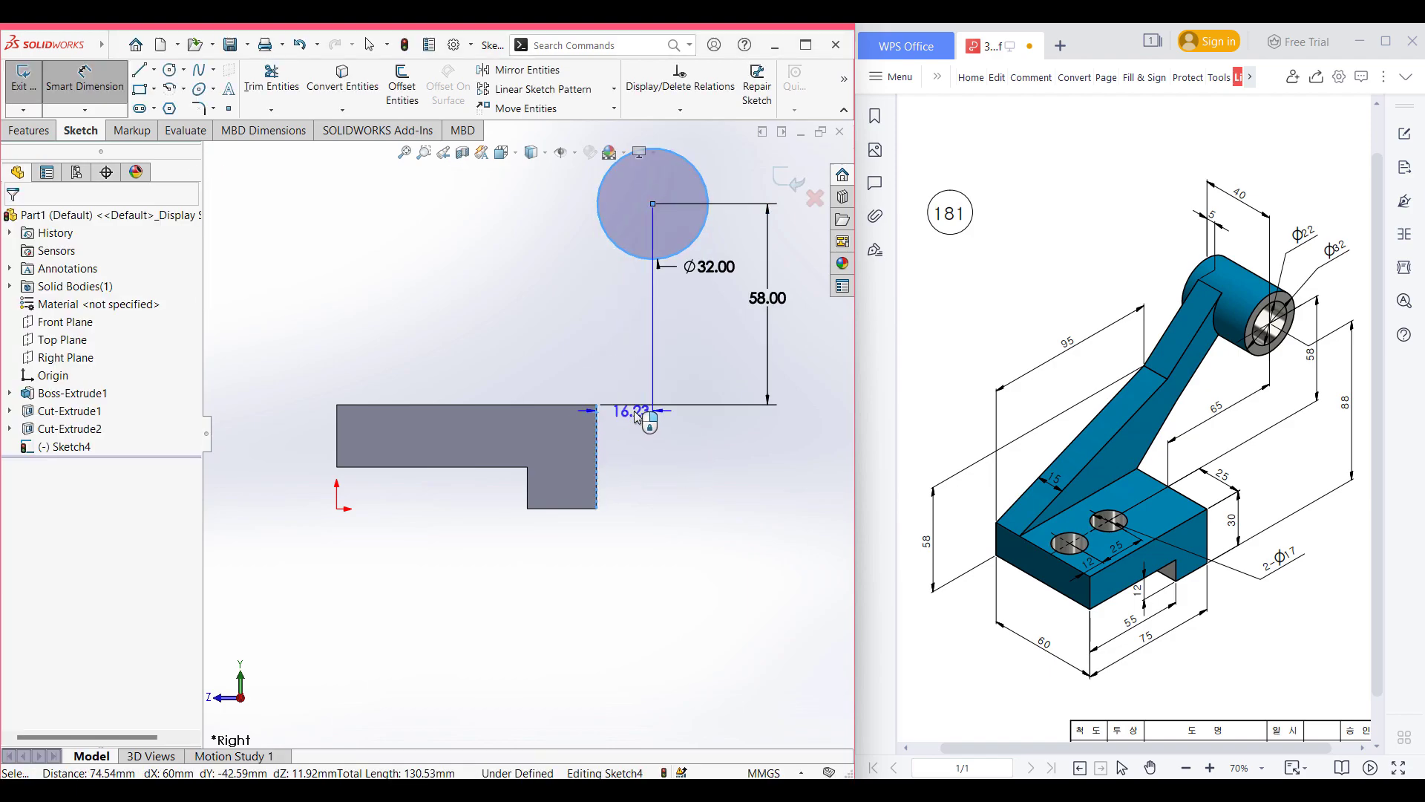
left_click(636, 421)
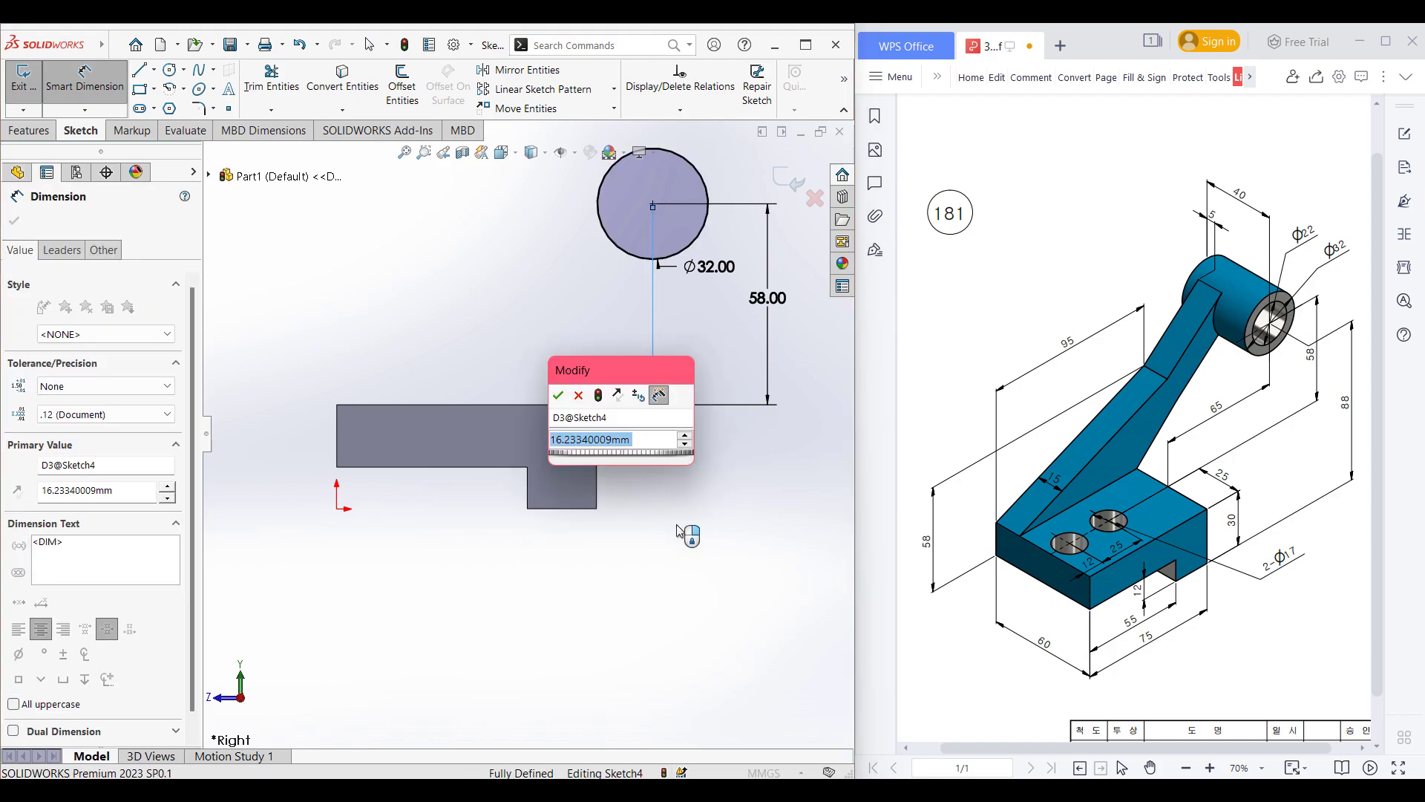
key("Return")
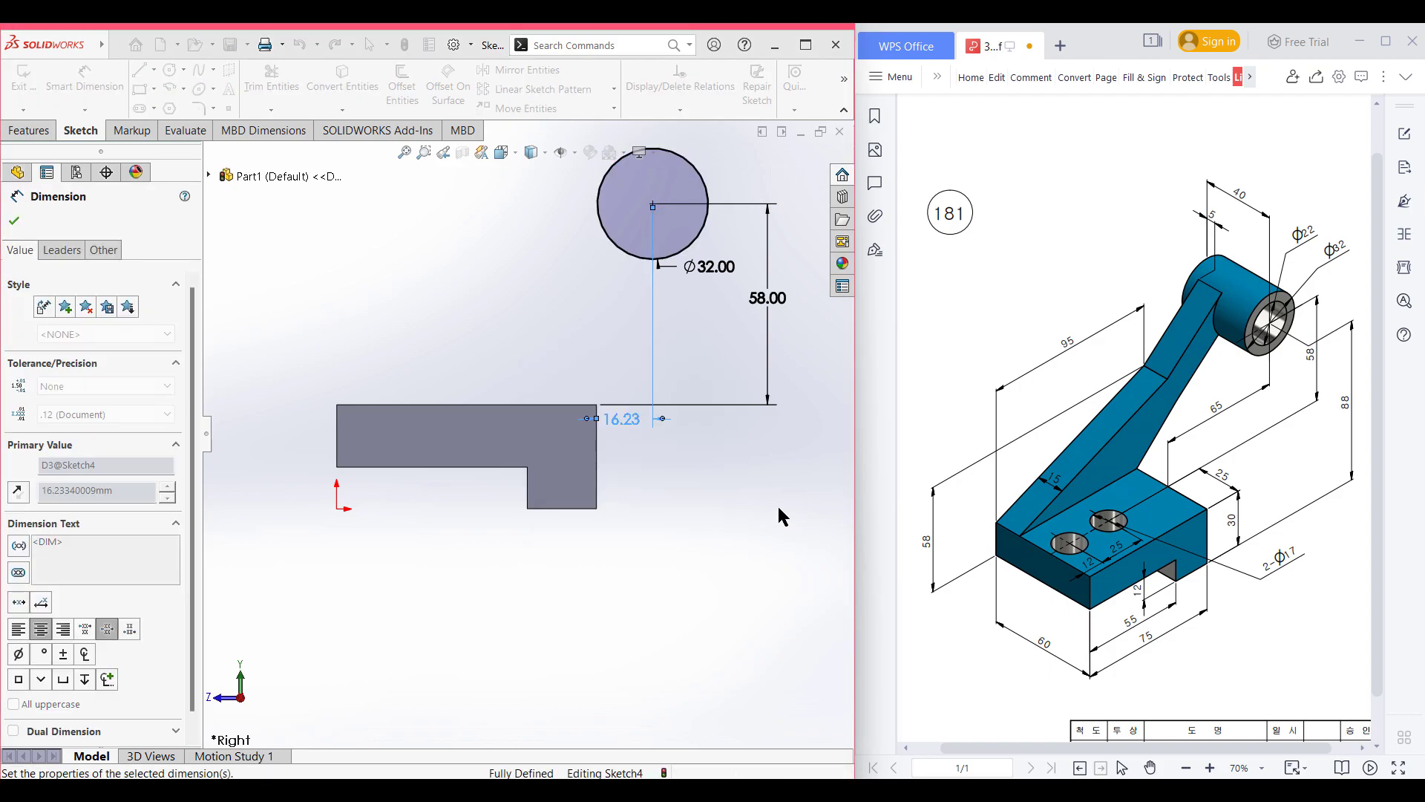
scroll(637, 484, "up", 2)
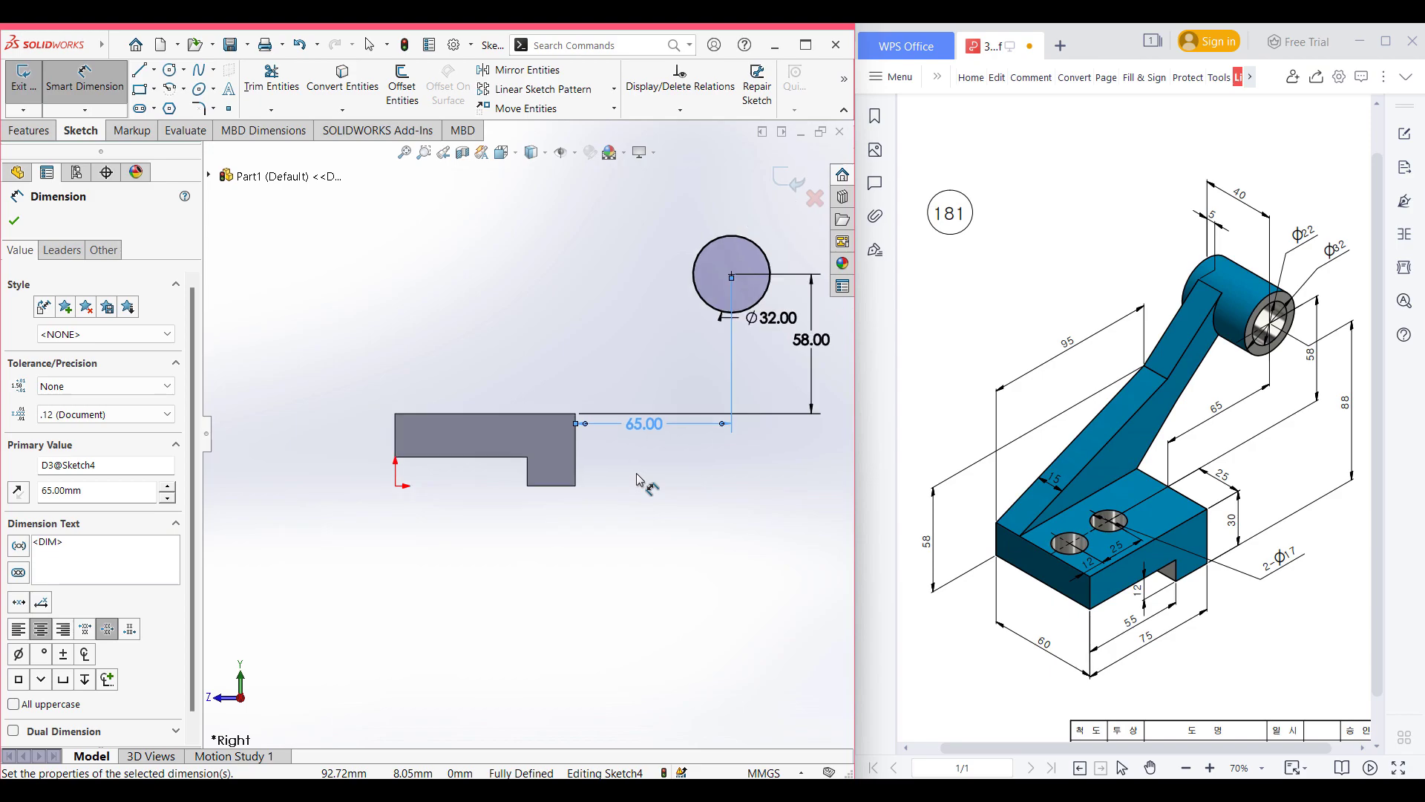
scroll(631, 476, "down", 1)
scroll(443, 388, "down", 2)
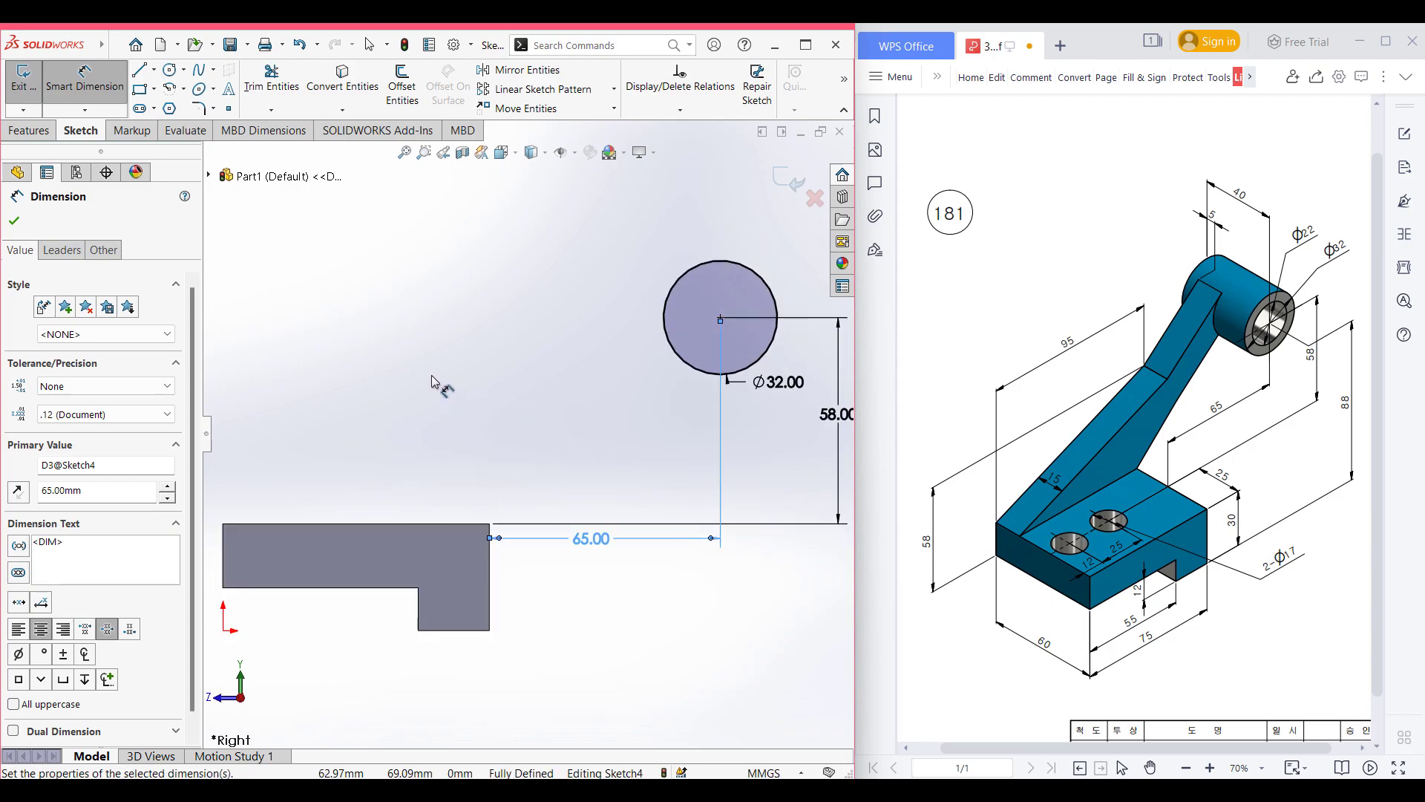
key("Escape")
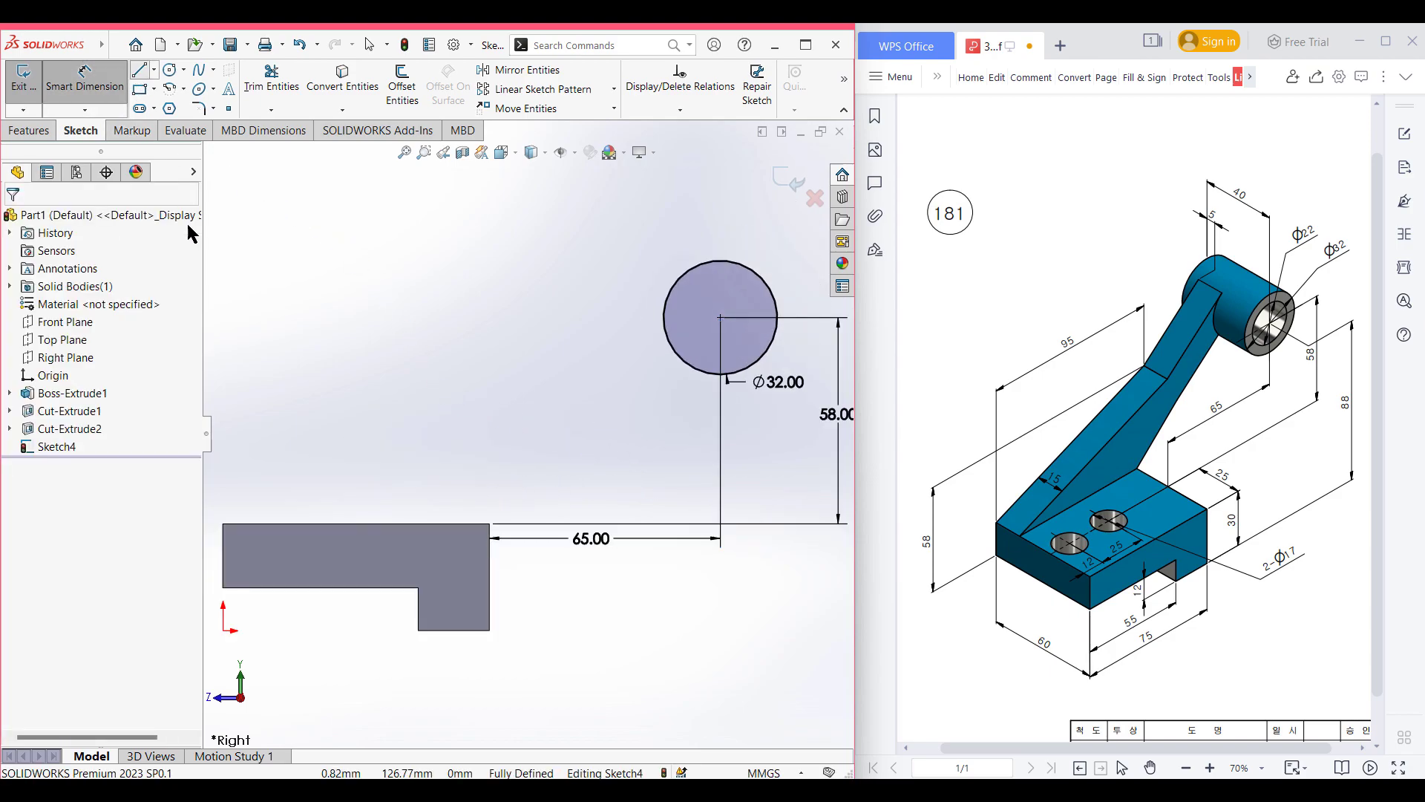
Draw a sloping line from the block's top-left corner up to the right.
key("l")
left_click(223, 523)
left_click(486, 362)
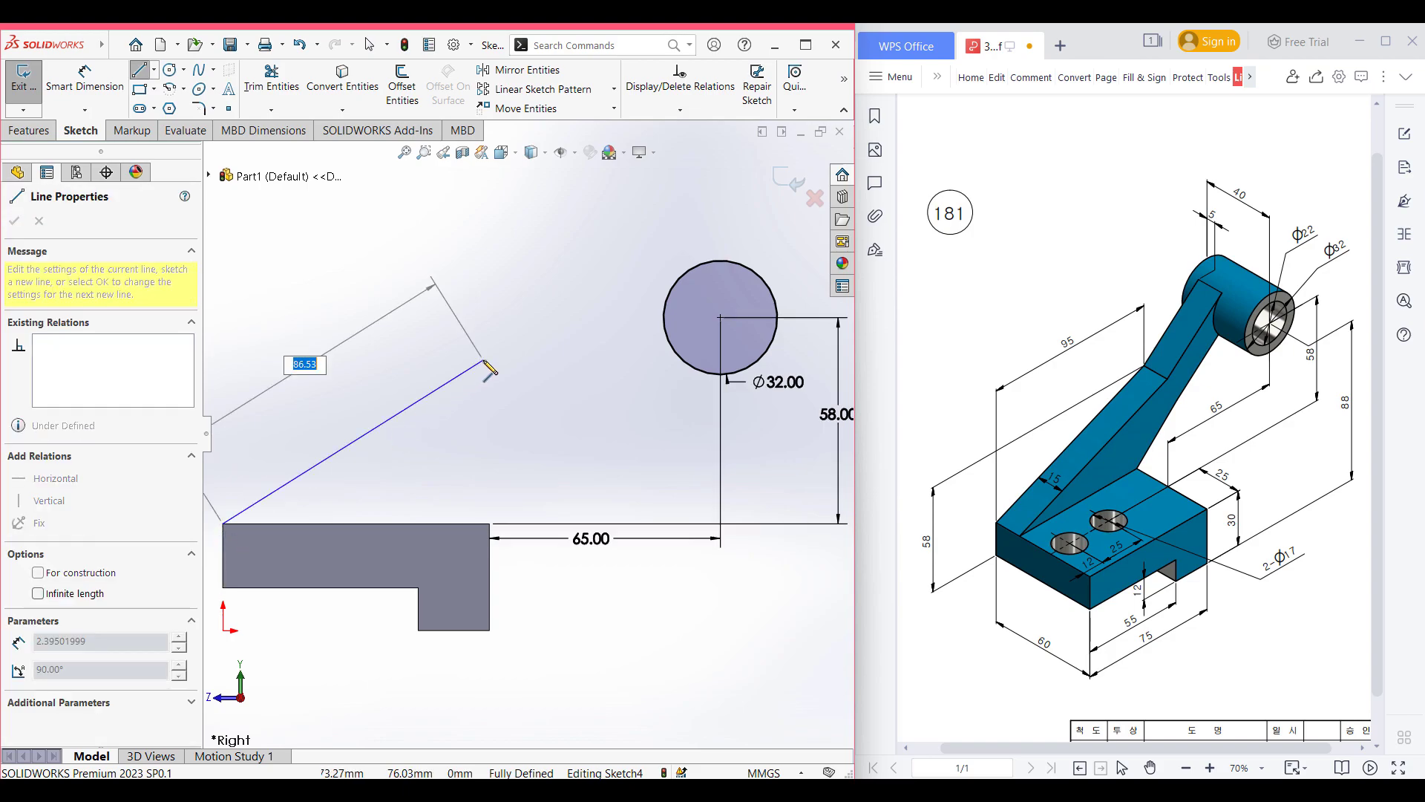
left_click(491, 357)
key("Escape")
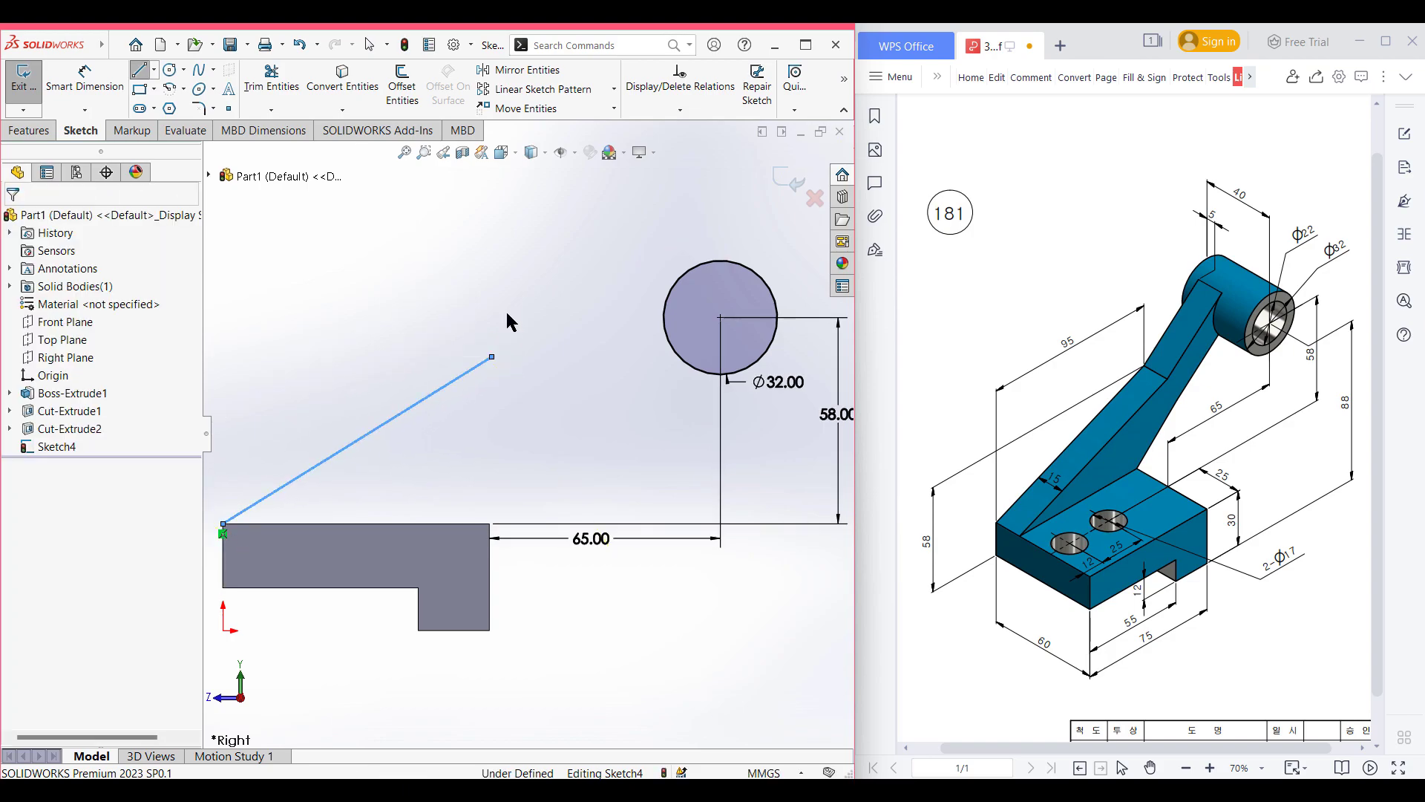
Dimension the line's upper end 95 across and 58 above the block's lower edge.
key("d")
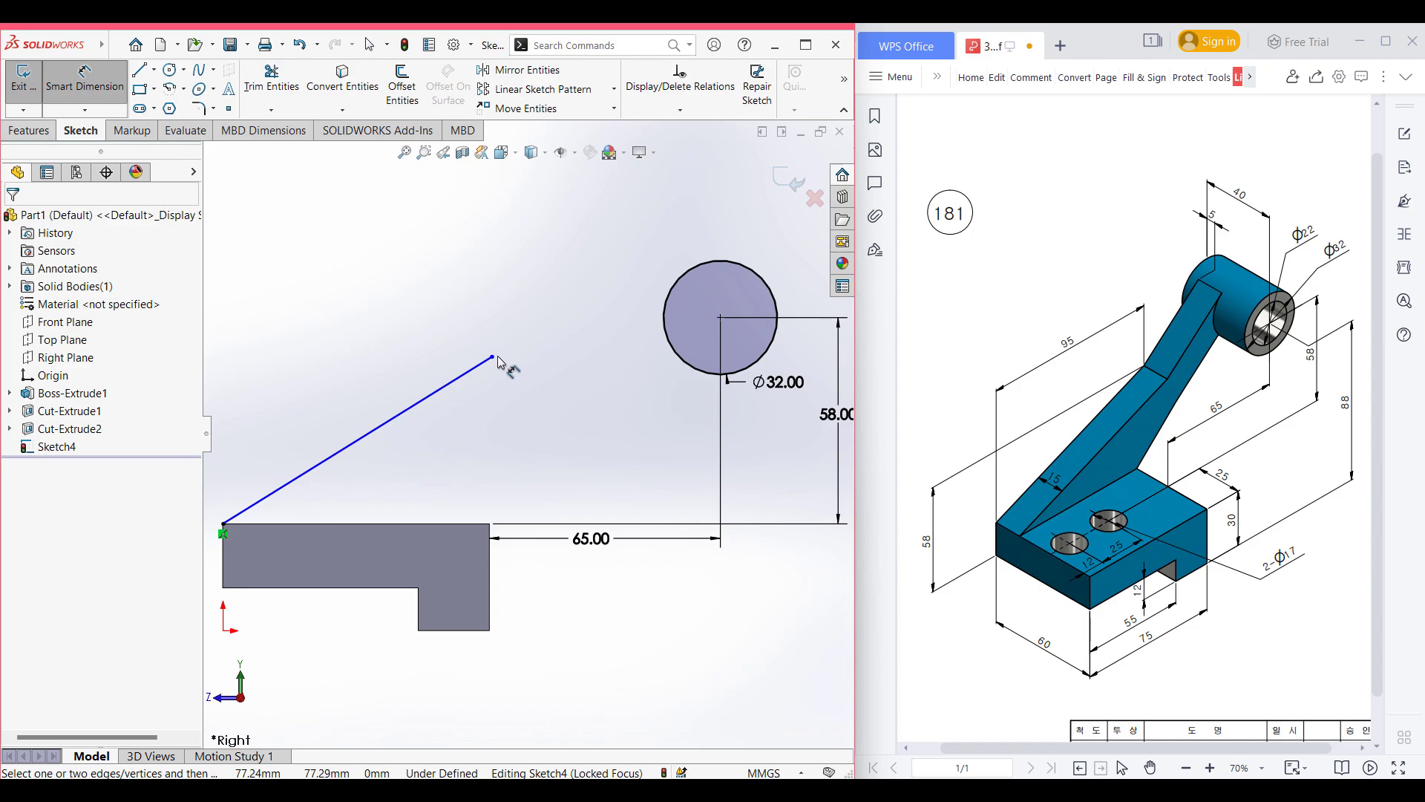
left_click(492, 359)
scroll(475, 419, "up", 2)
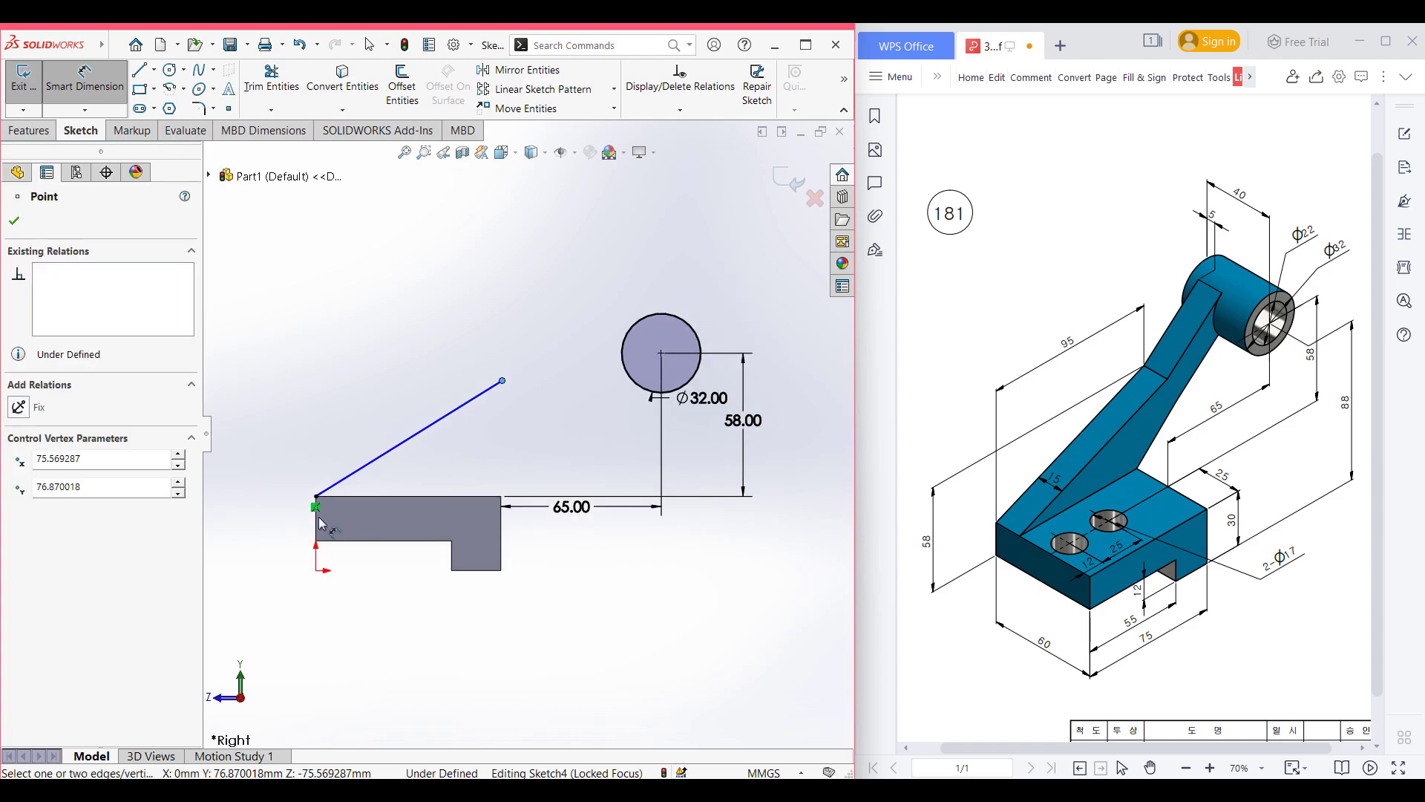
left_click(316, 516)
left_click(416, 343)
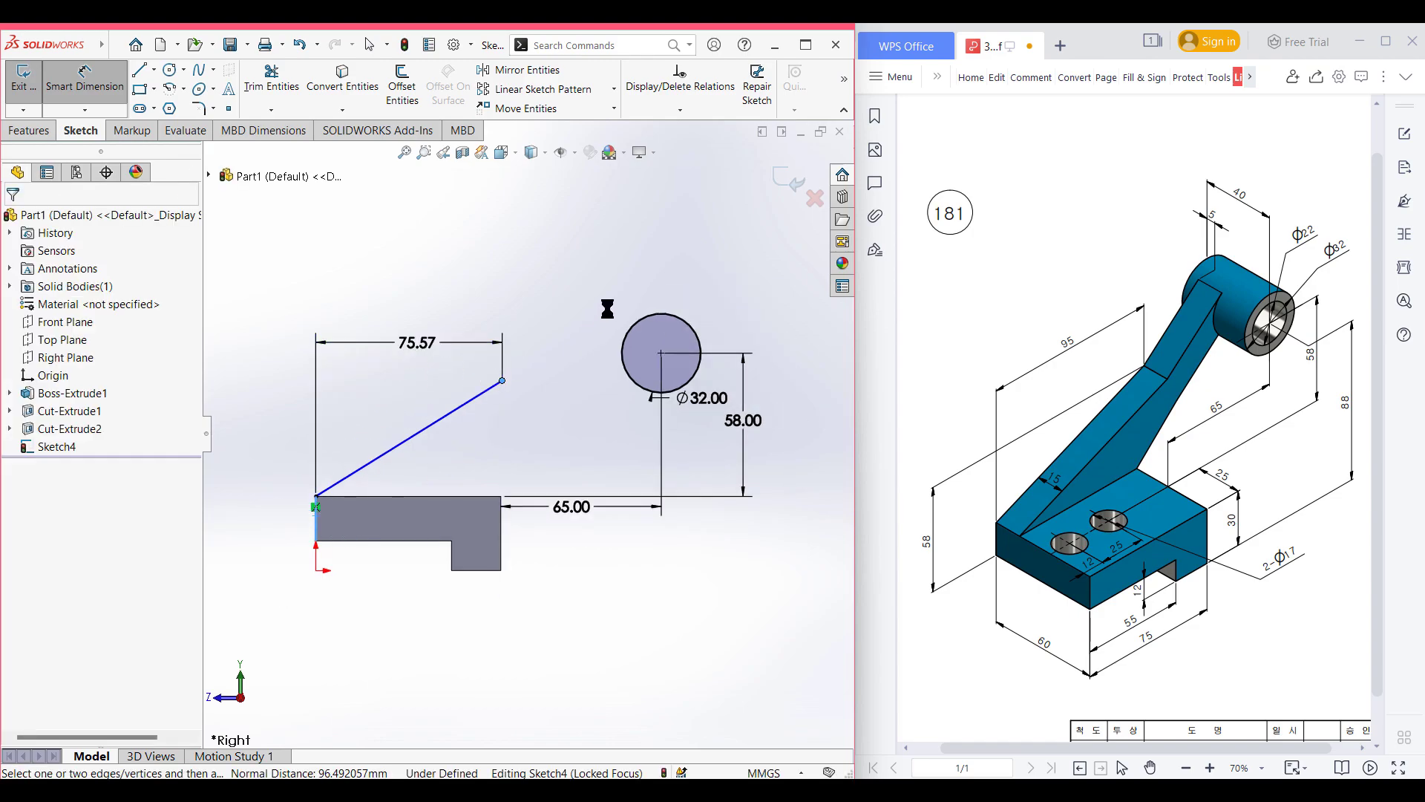
type("95")
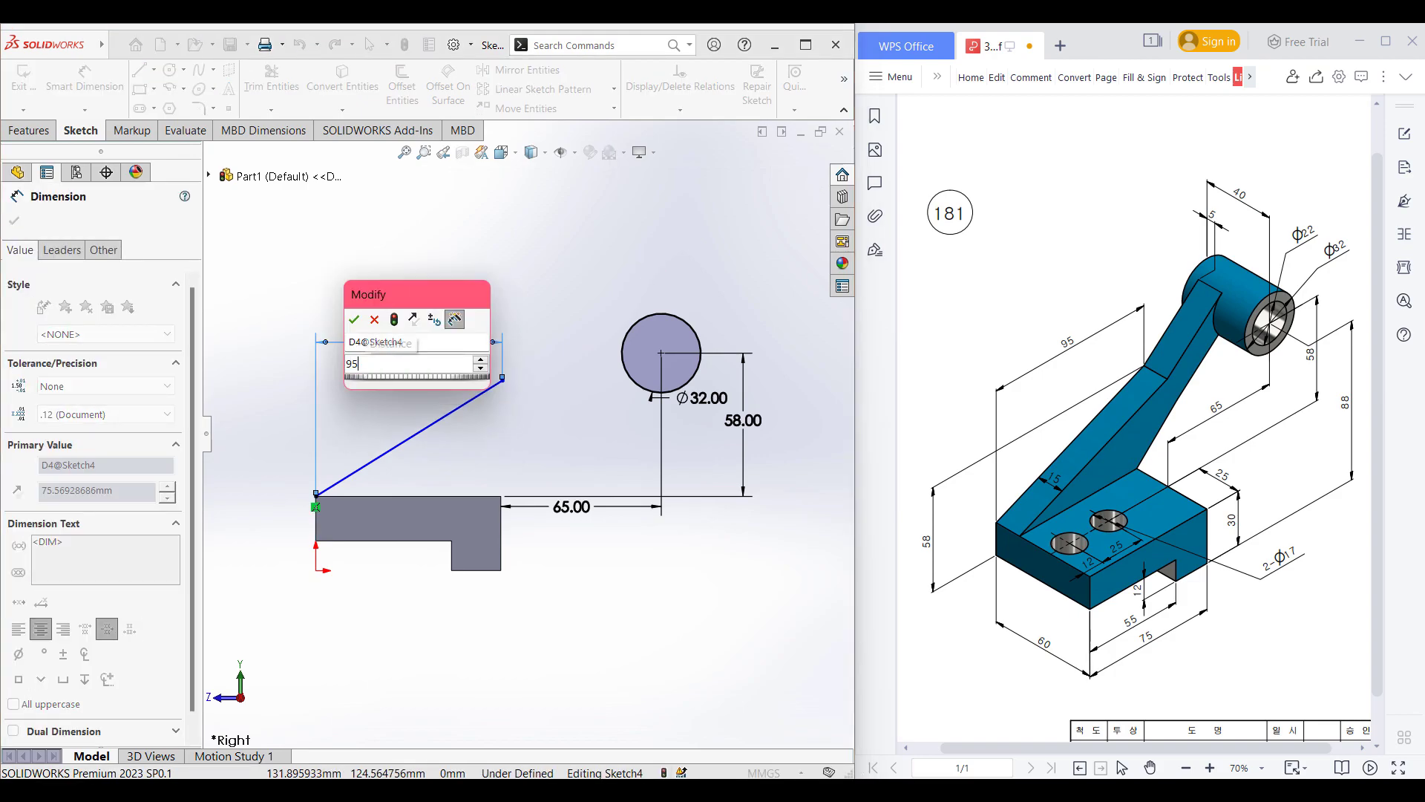
key("Return")
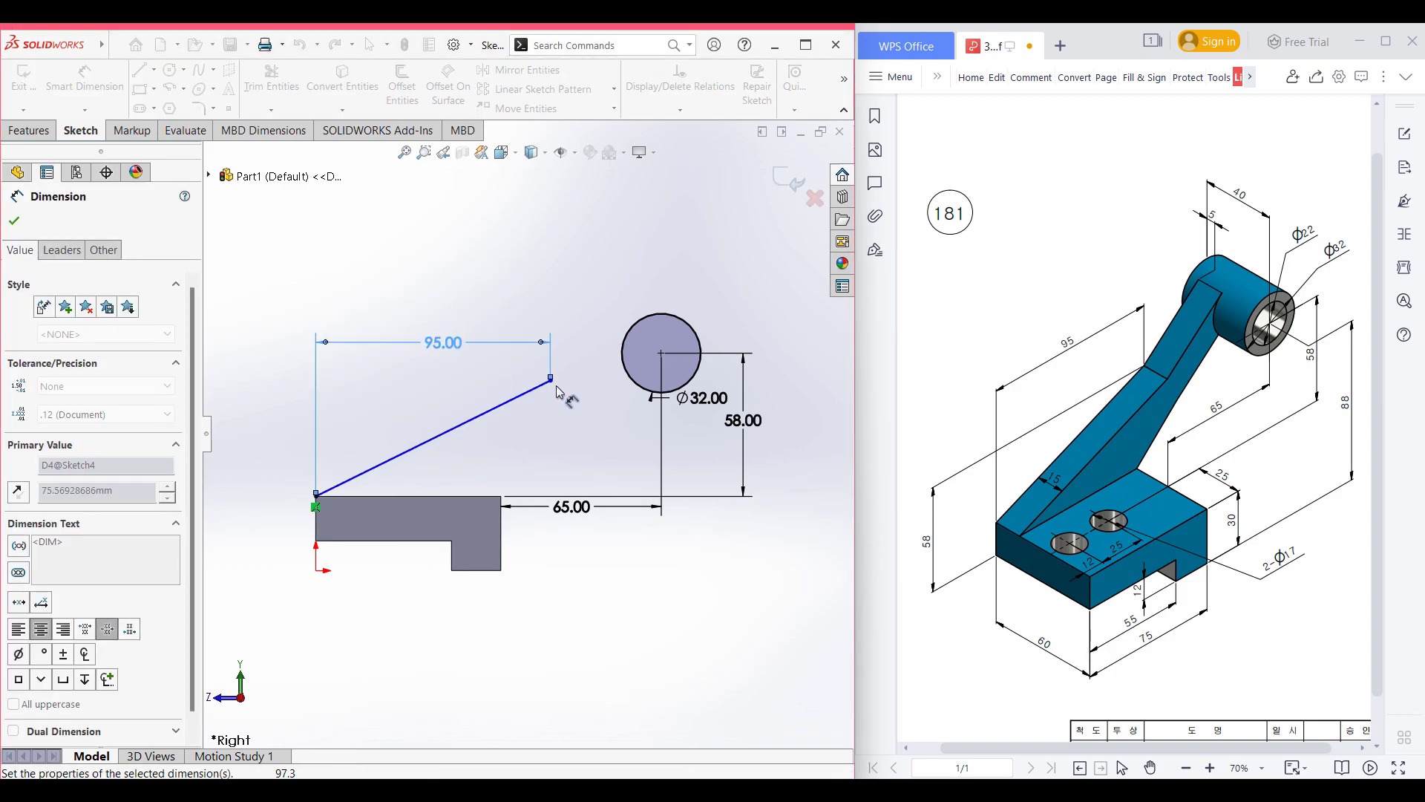
left_click(551, 381)
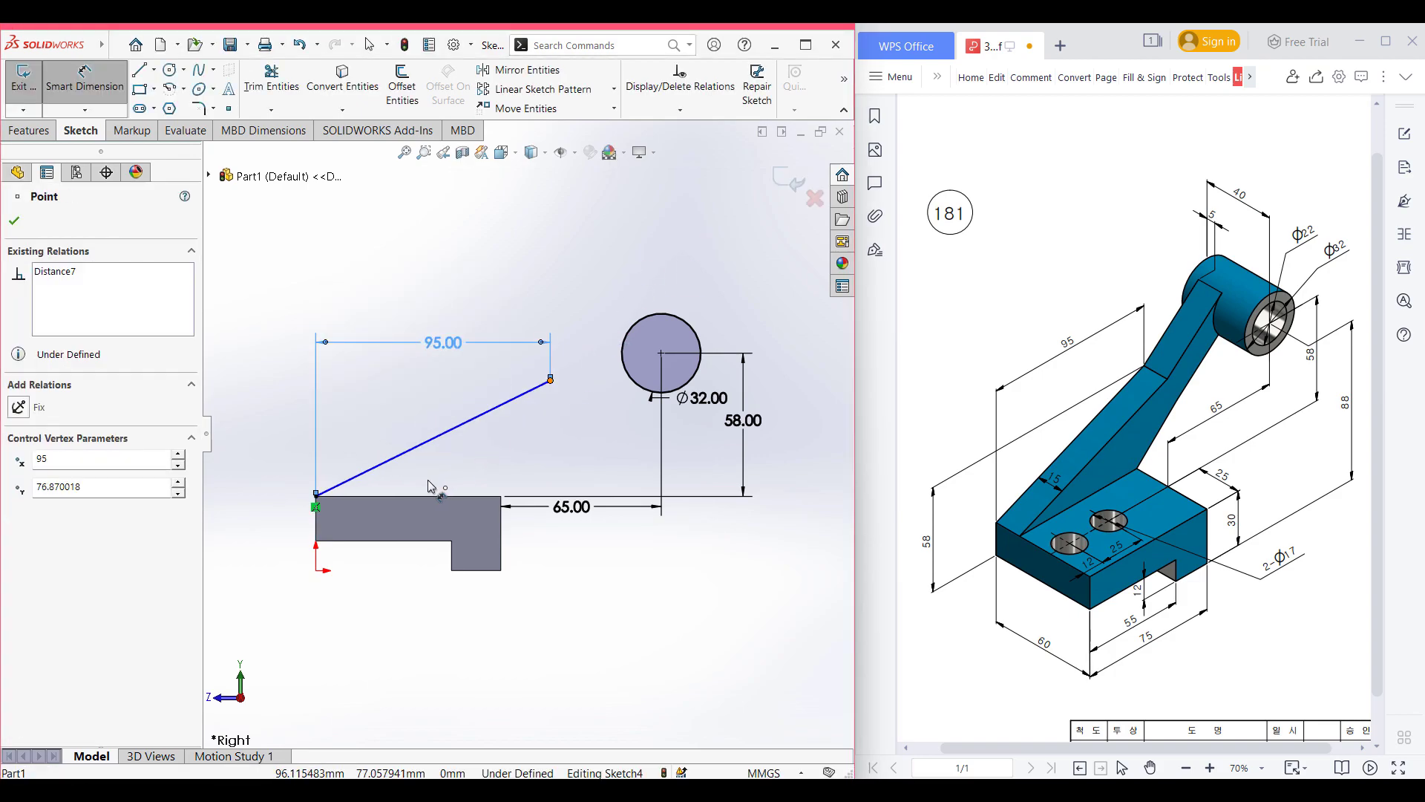
left_click(325, 543)
left_click(269, 478)
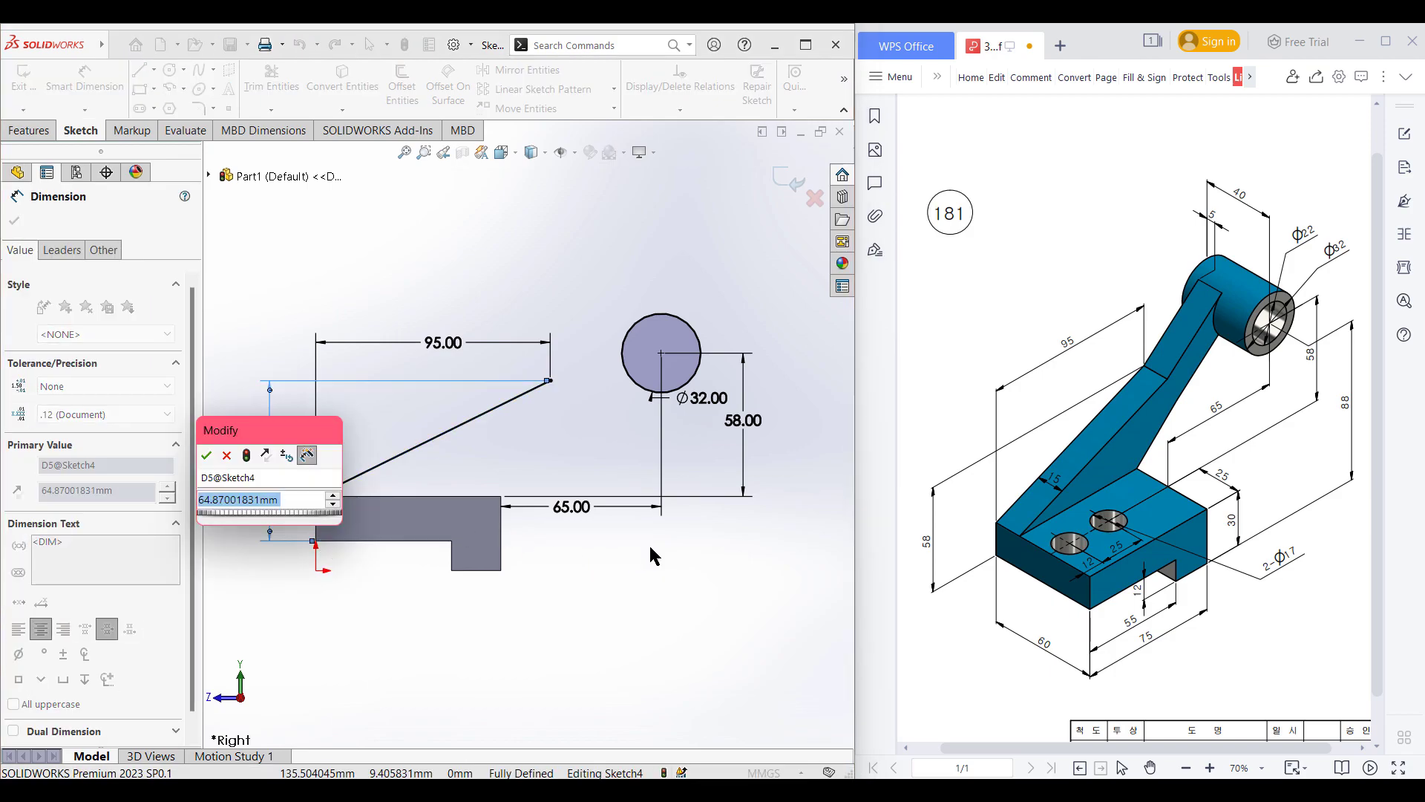
type("58")
key("Return")
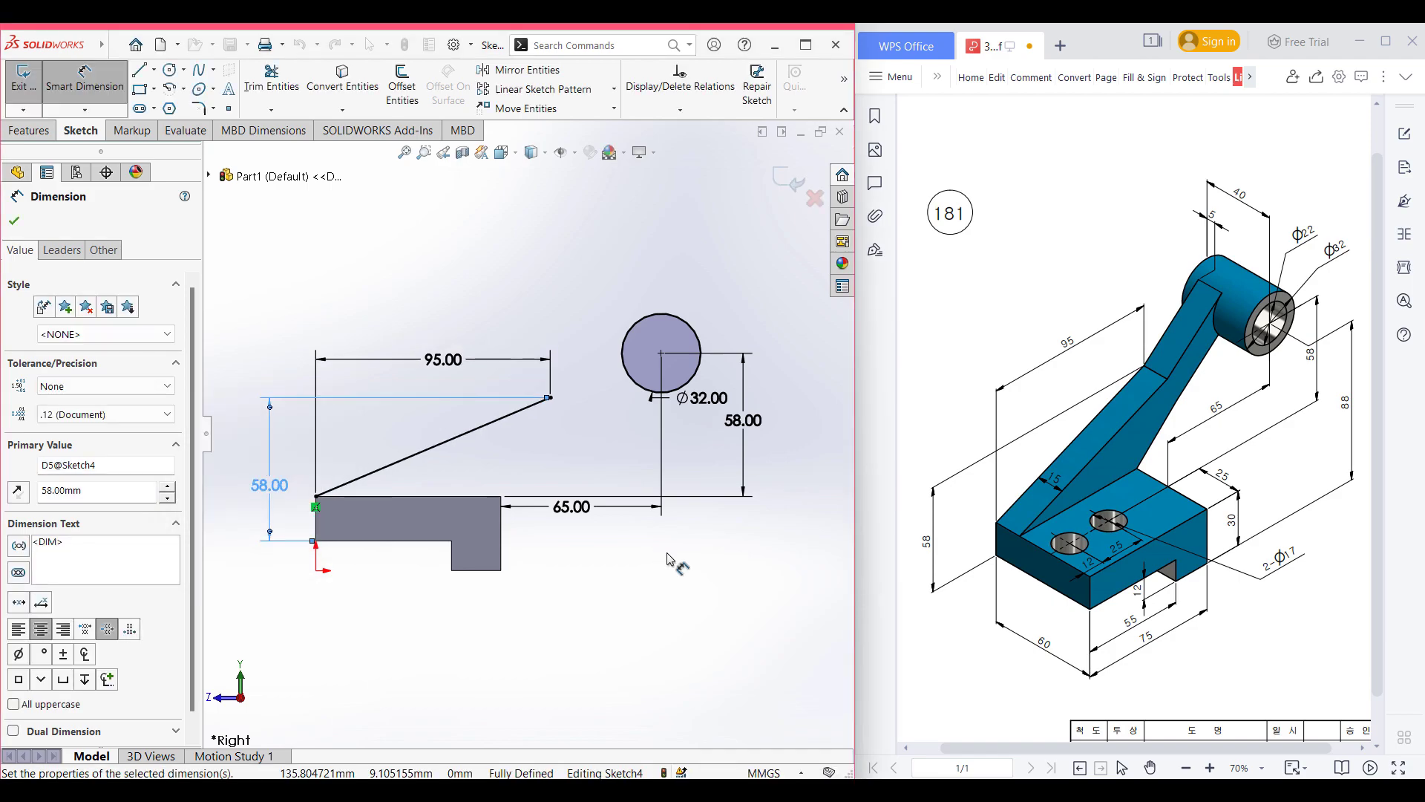
left_click(141, 71)
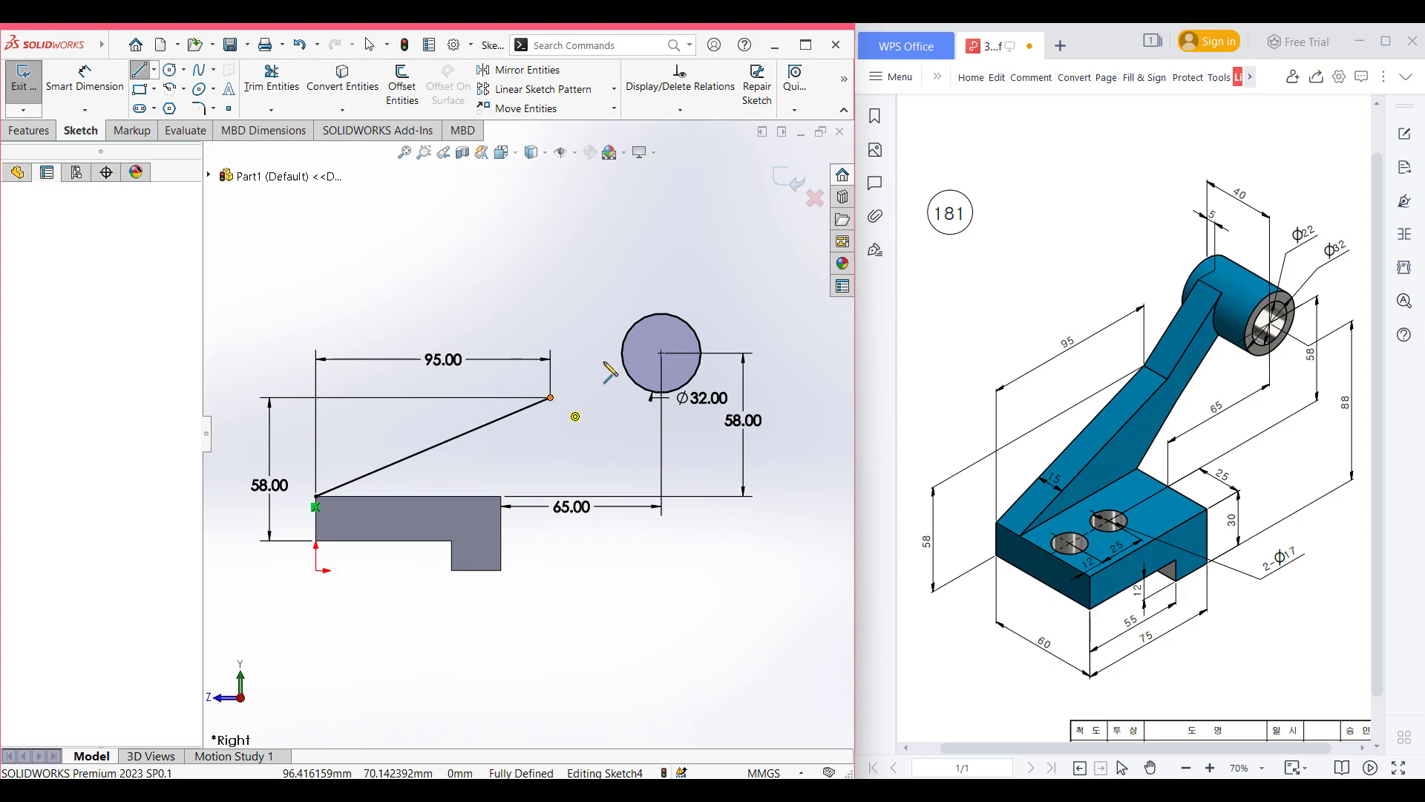
left_click(550, 397)
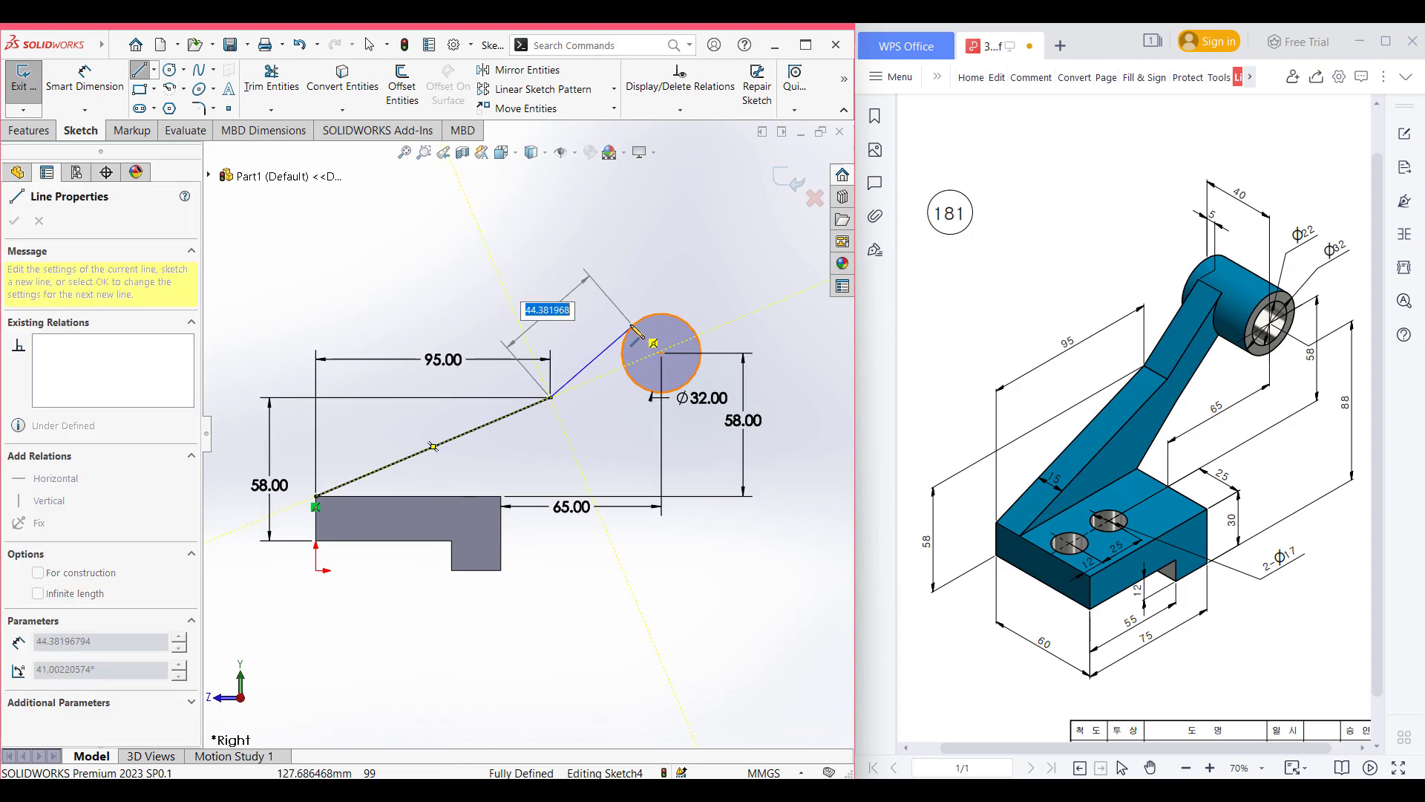
Draw a line tangent to the Ø32 circle and a line from the block's top-right corner to its centre.
scroll(634, 329, "down", 2)
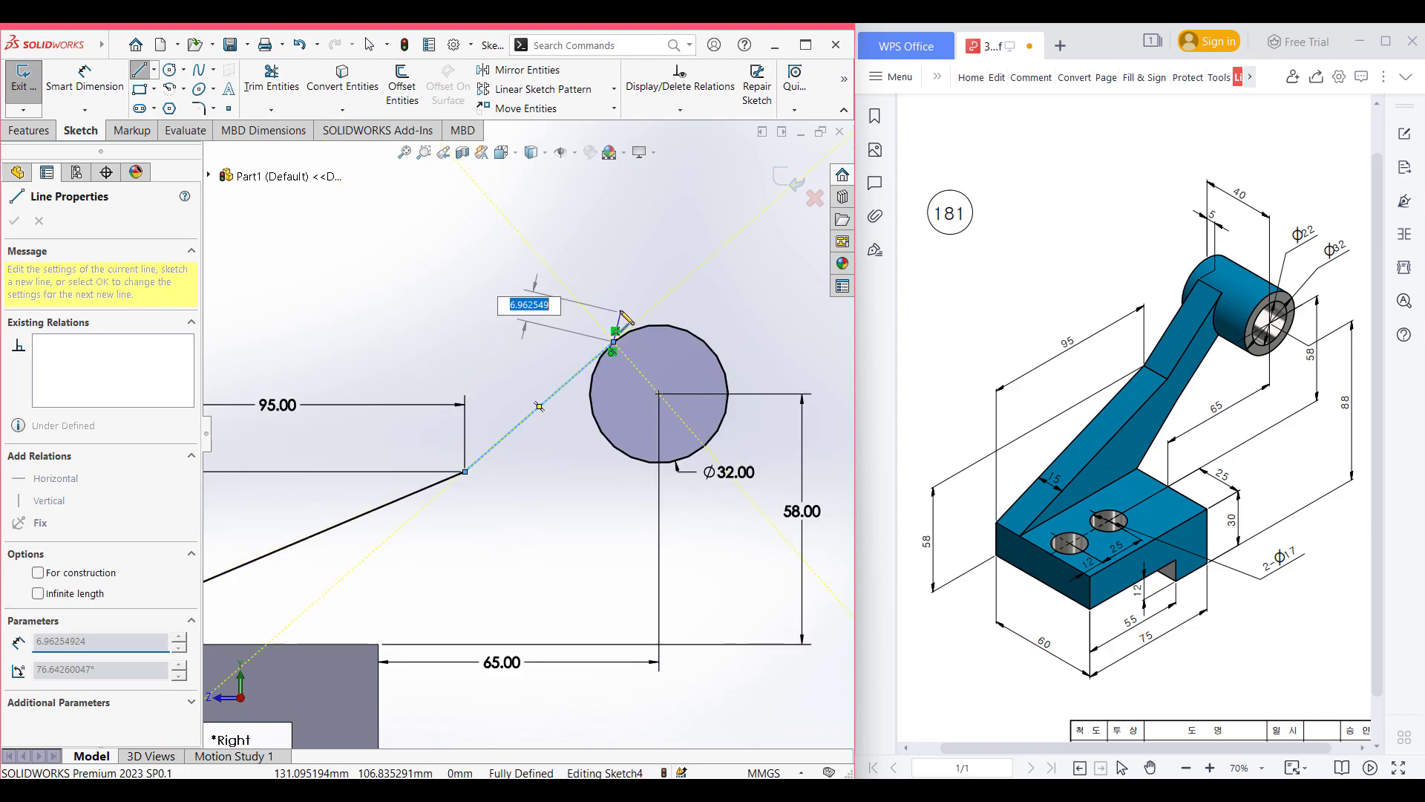
left_click(615, 342)
key("Escape")
scroll(541, 382, "up", 3)
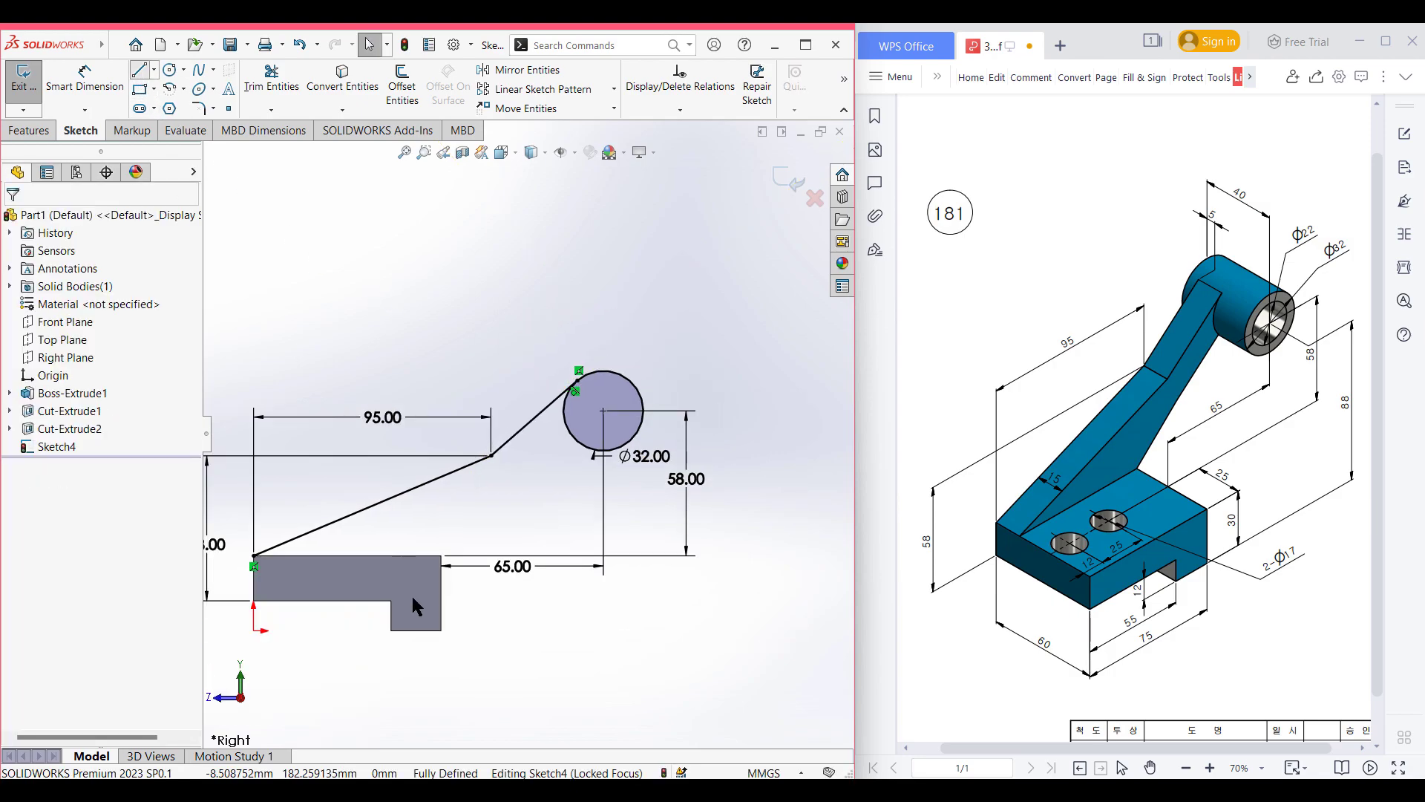
left_click(138, 73)
left_click(441, 555)
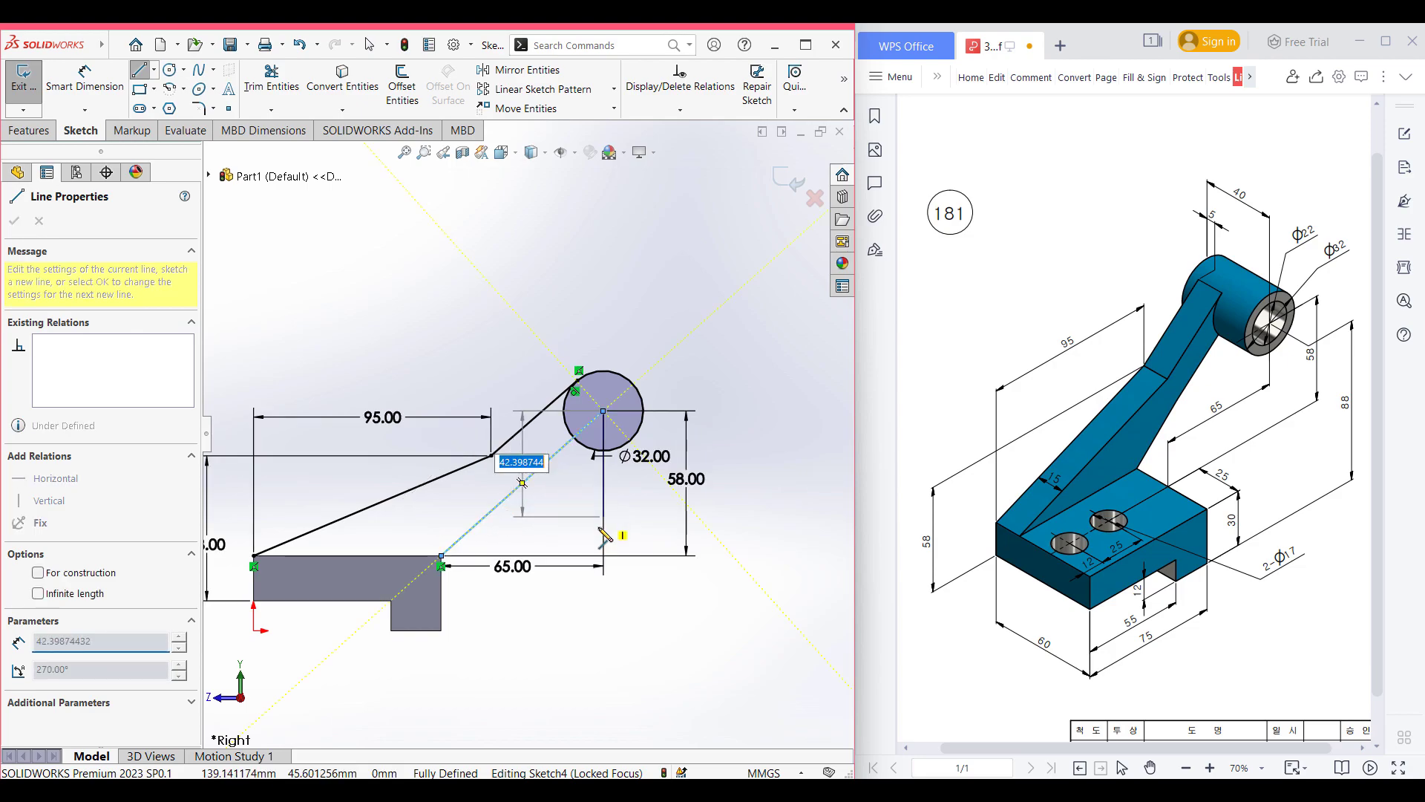
left_click(604, 410)
key("Escape")
Trim away the inner arc and line overlap inside the circle.
right_click_drag(681, 320, 644, 388)
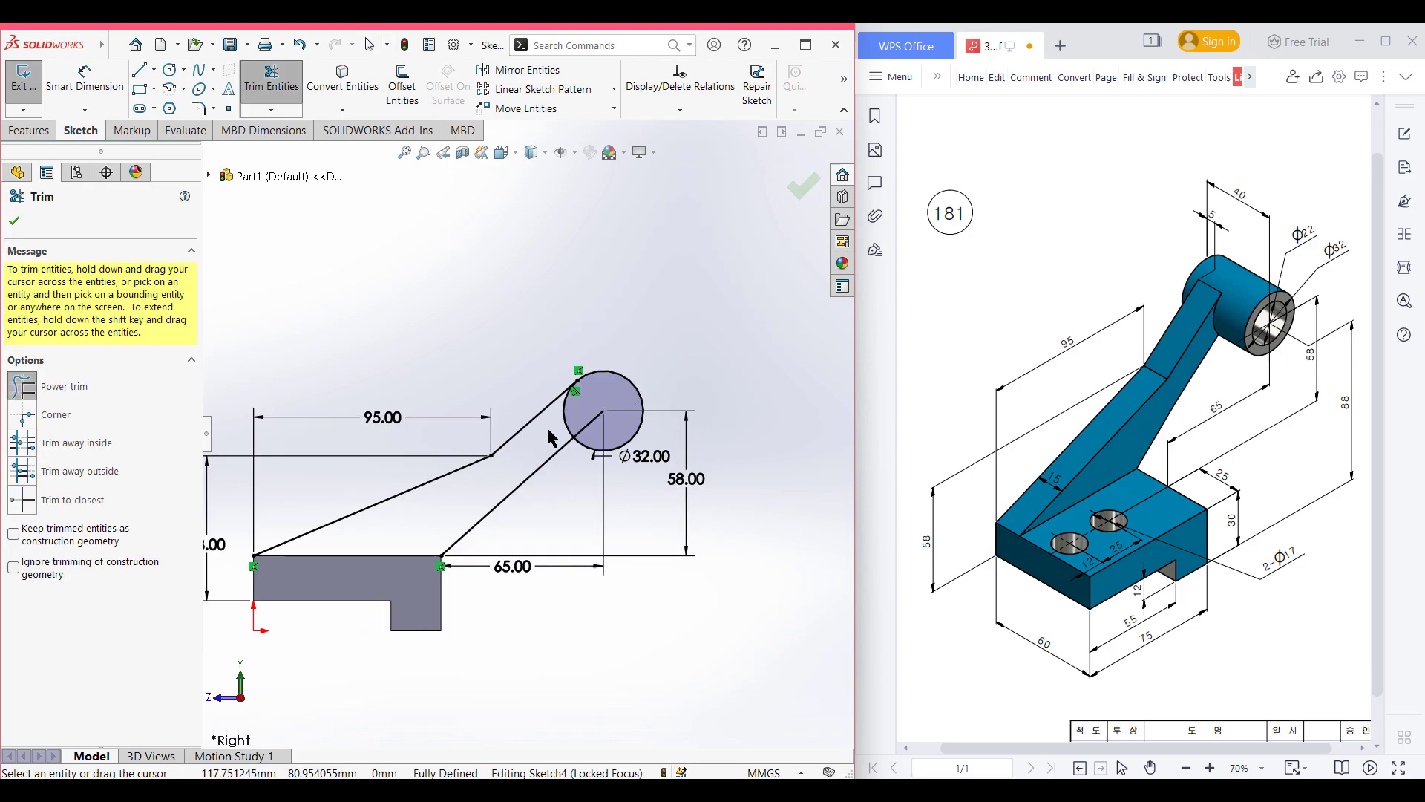
mouse_move(552, 434)
left_mouse_down()
mouse_move(591, 423)
mouse_move(526, 355)
left_mouse_up()
left_click(16, 221)
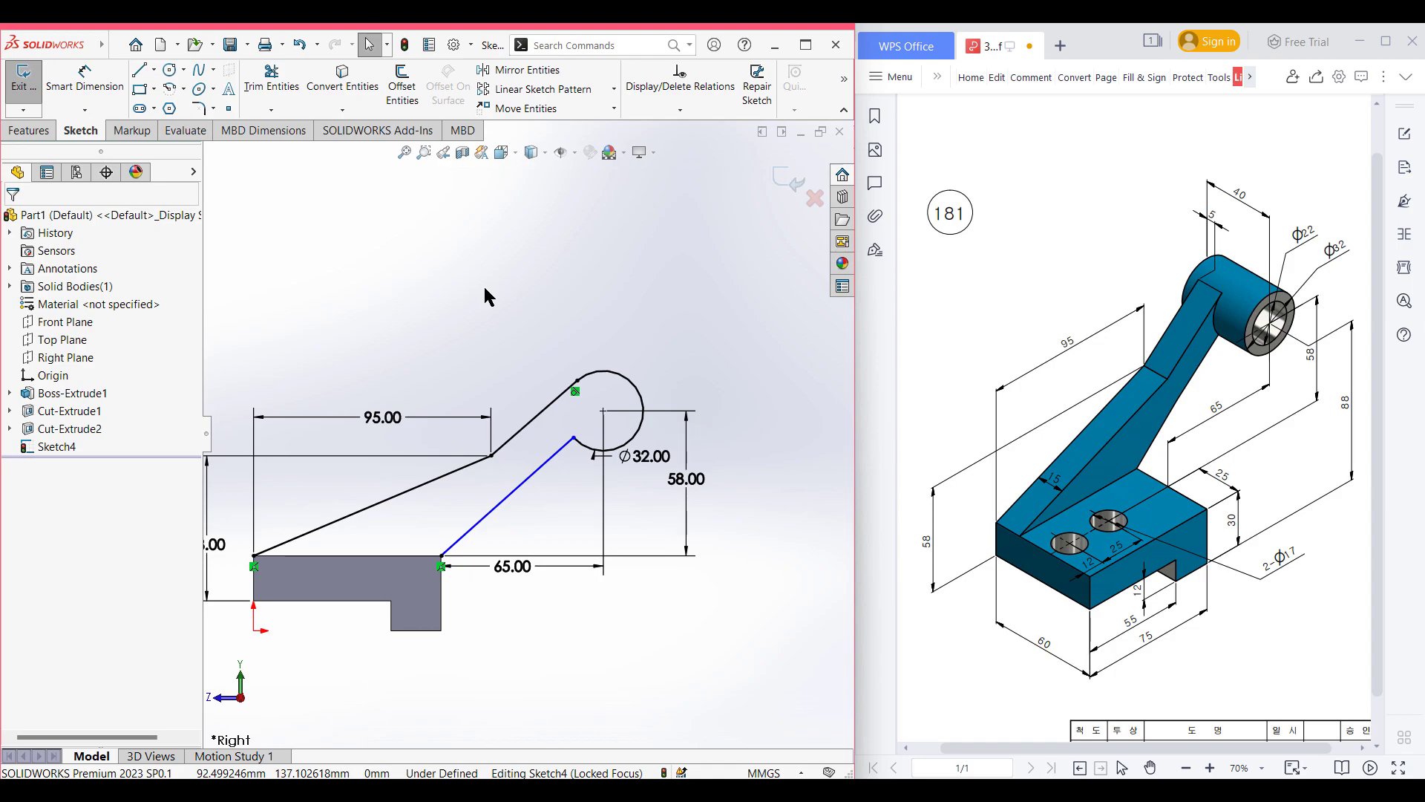
key("ctrl+7")
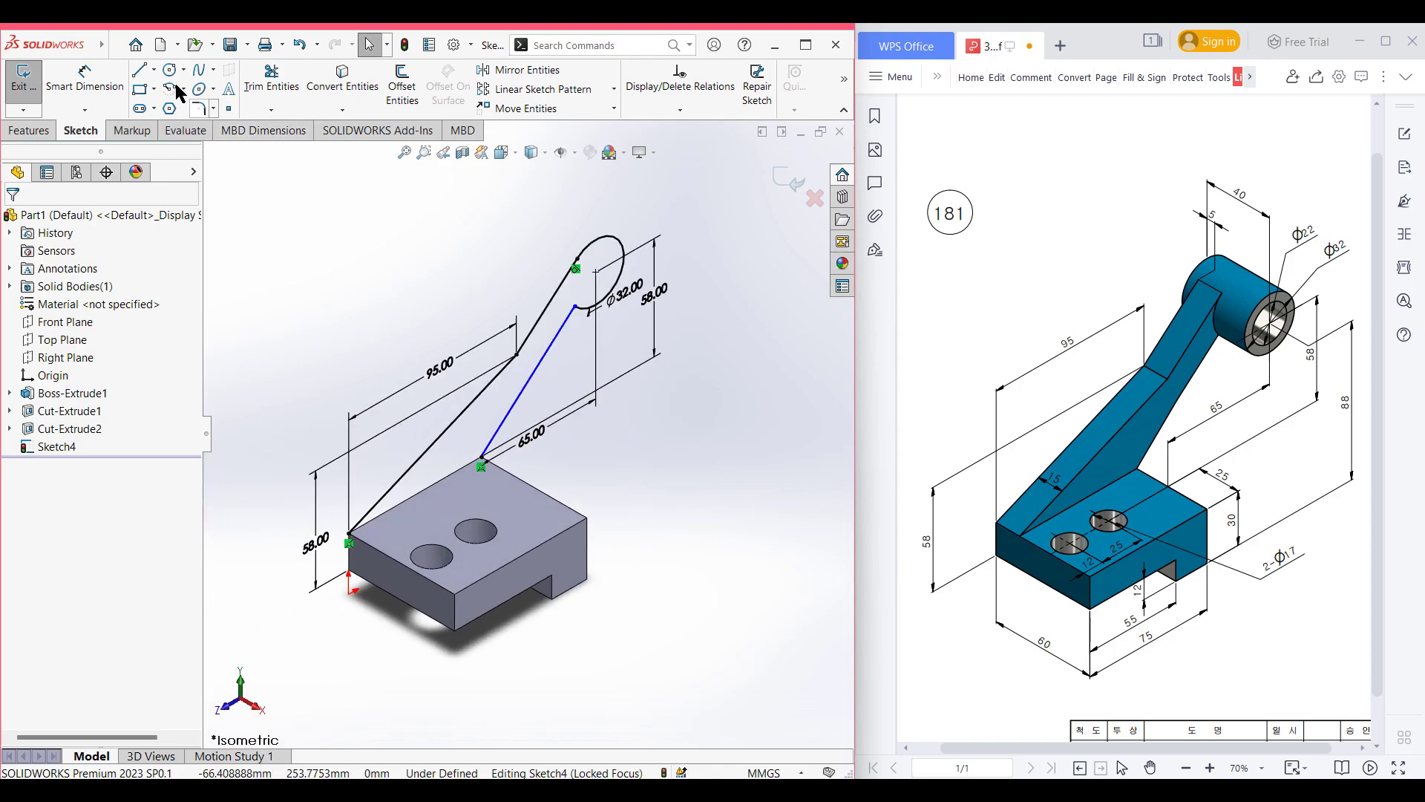
left_click(45, 132)
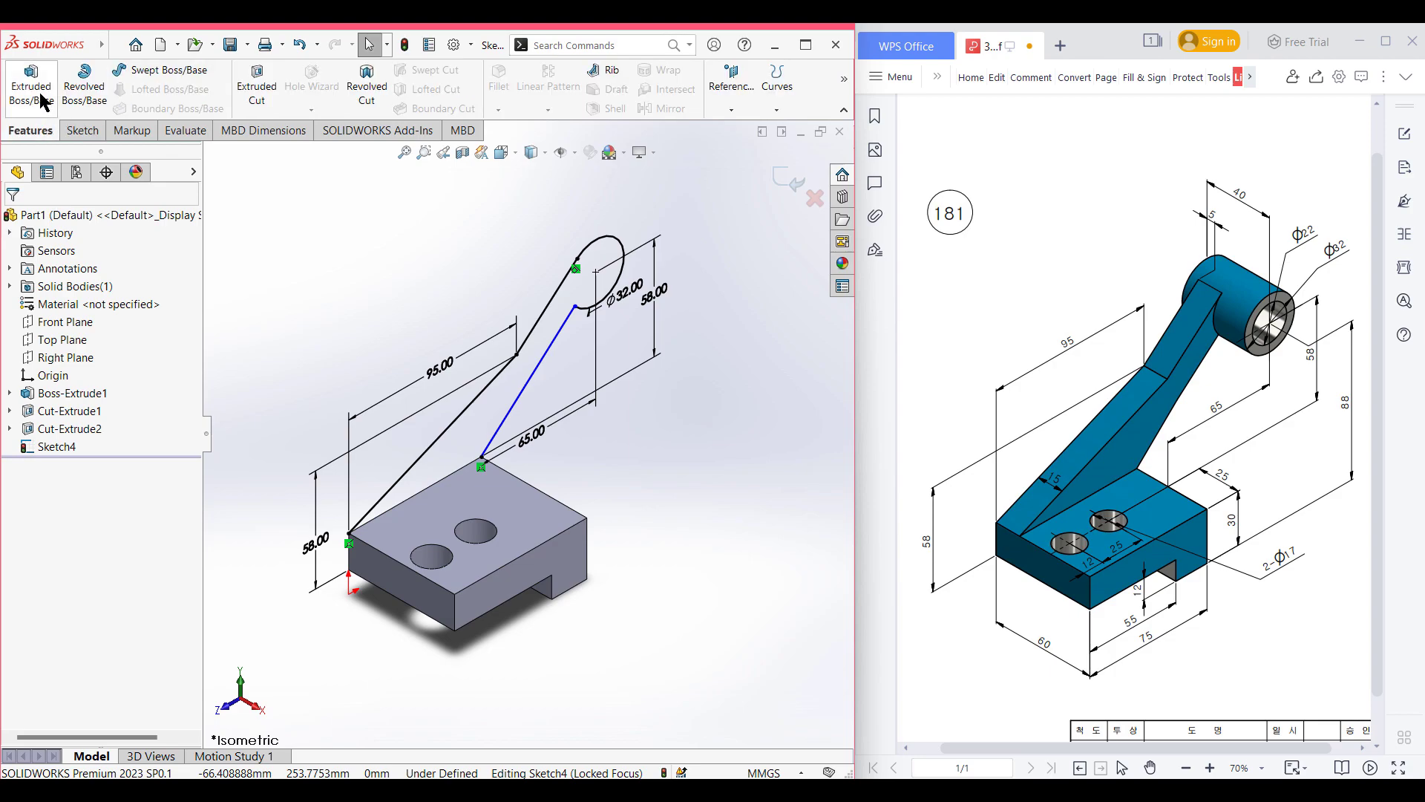
left_click(41, 100)
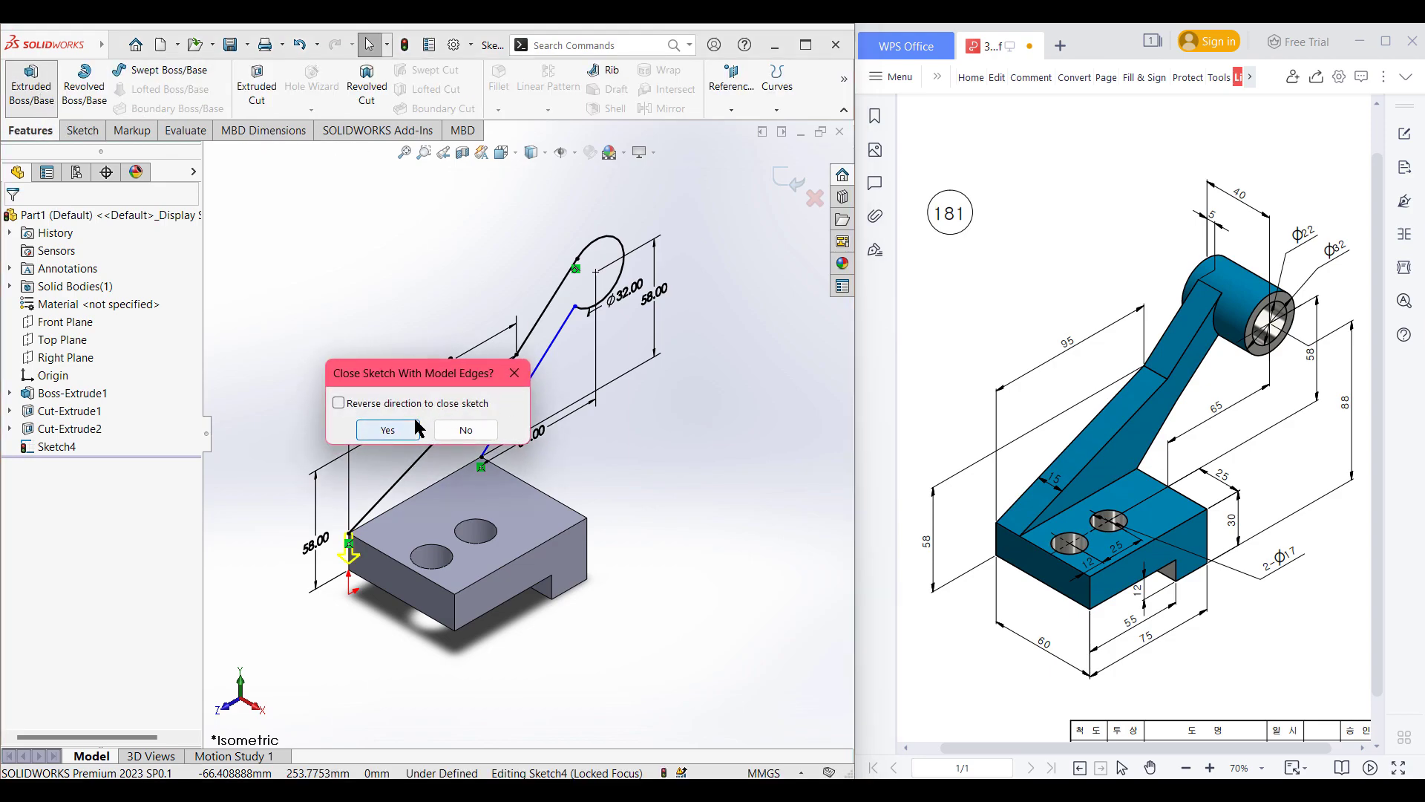
left_click(461, 429)
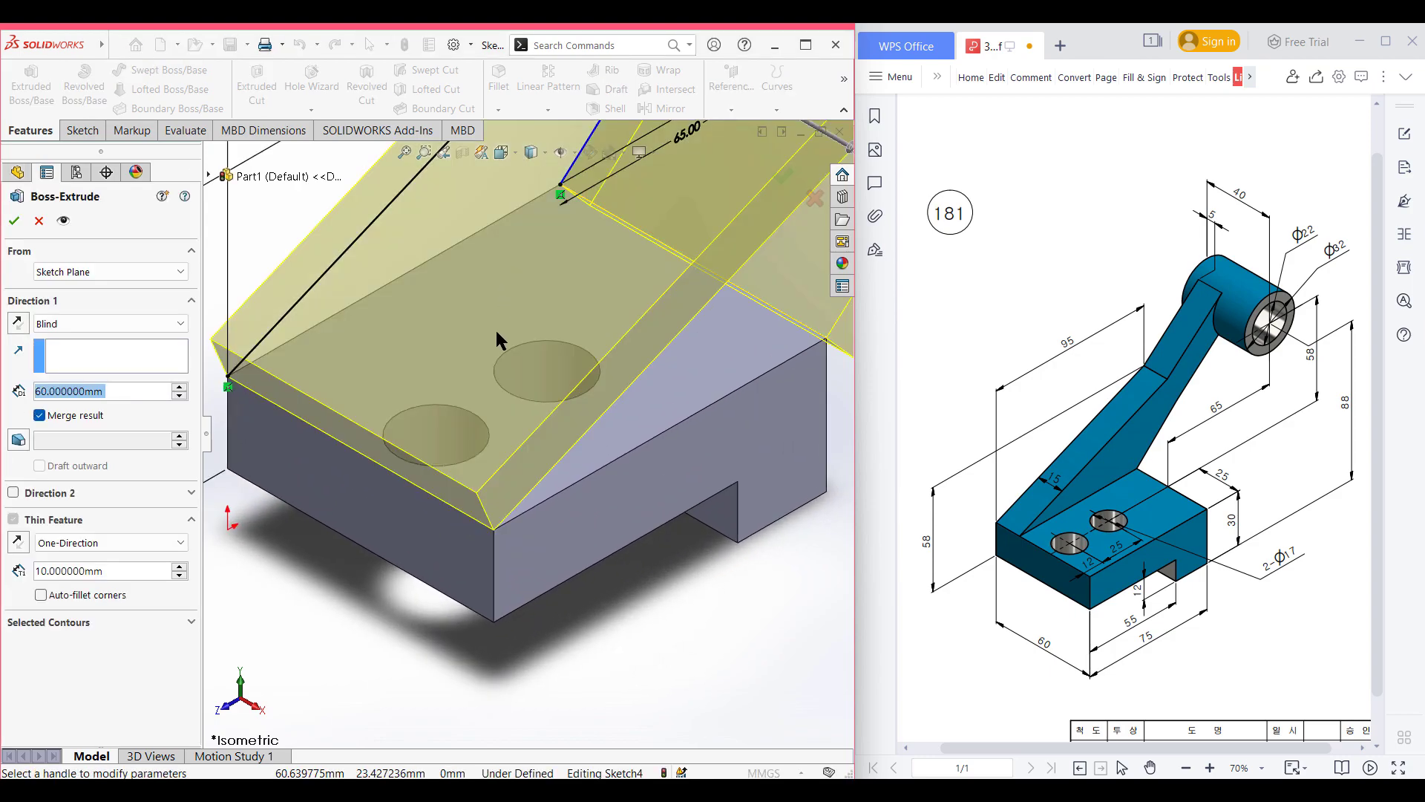
left_click(39, 221)
key("z")
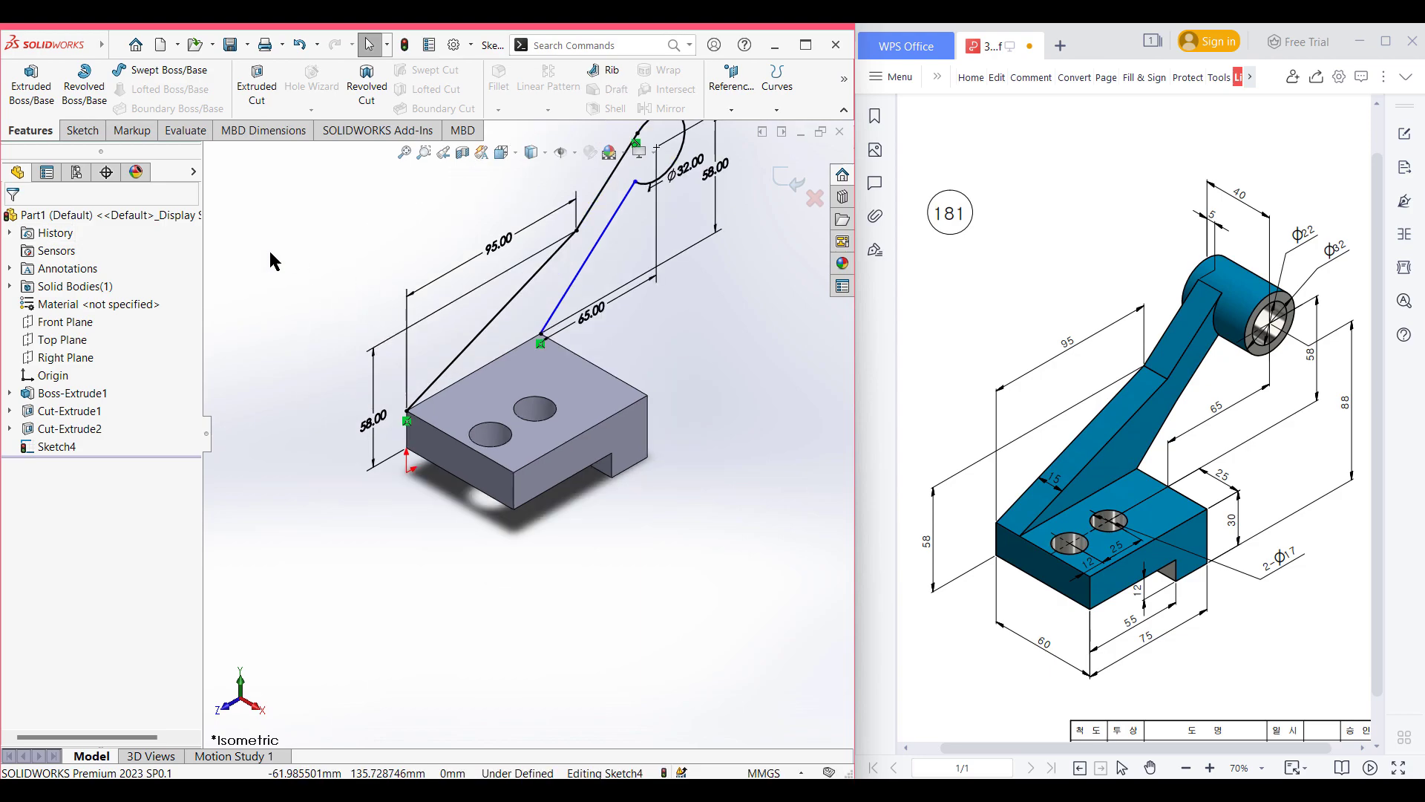
key("ctrl+4")
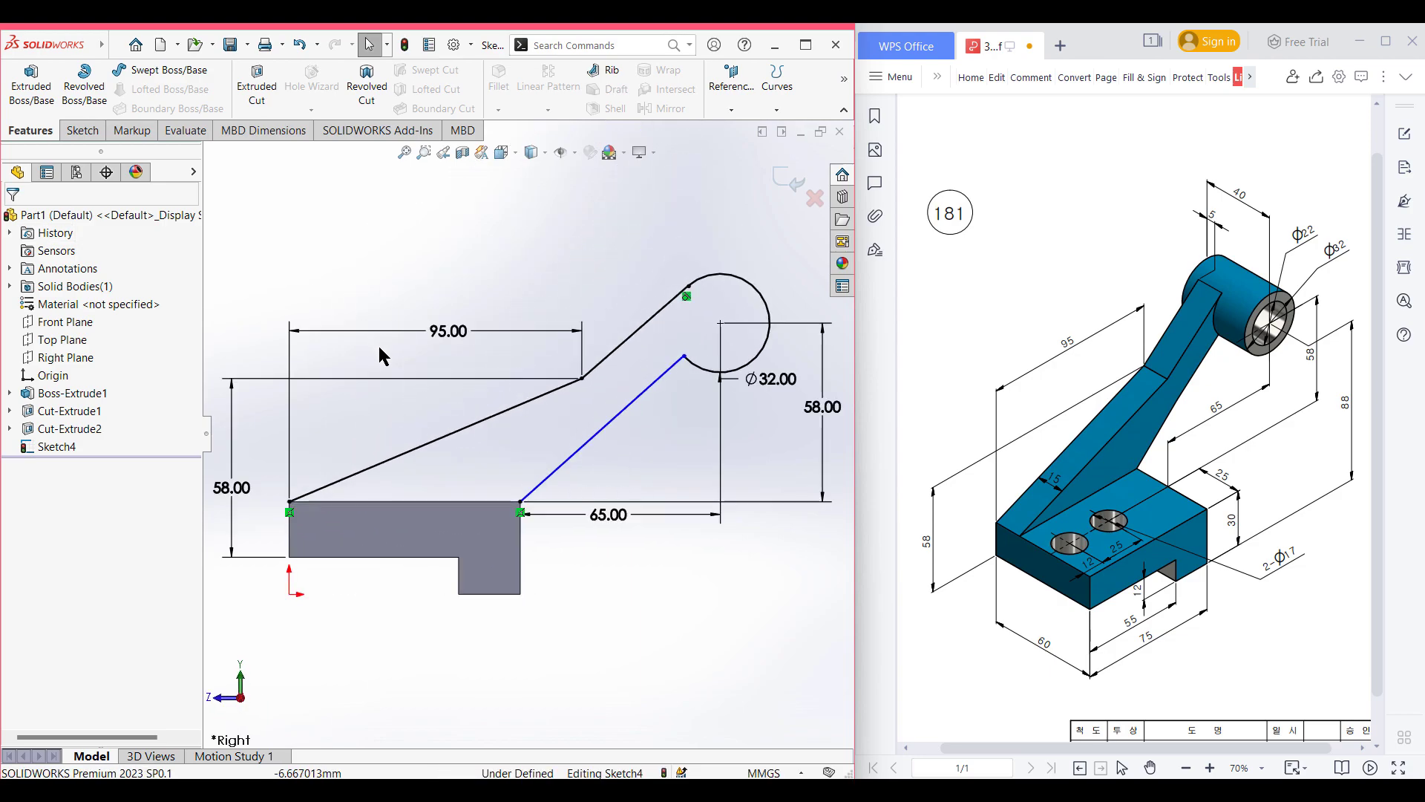
Close the arm profile with a 75 mm line from the lower-left sketch point and finish the sketch.
left_click(82, 130)
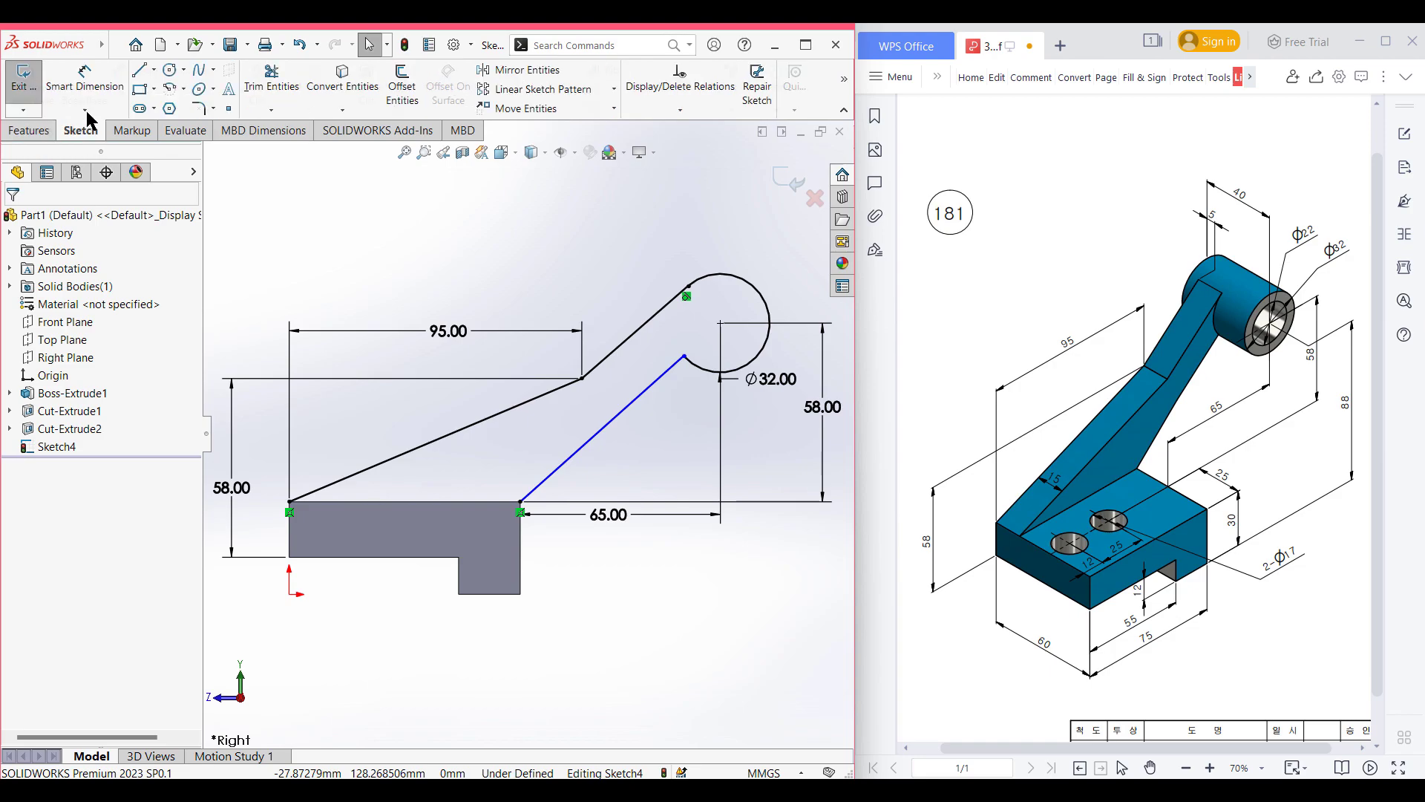
left_click(290, 502)
left_click(520, 506)
type("75")
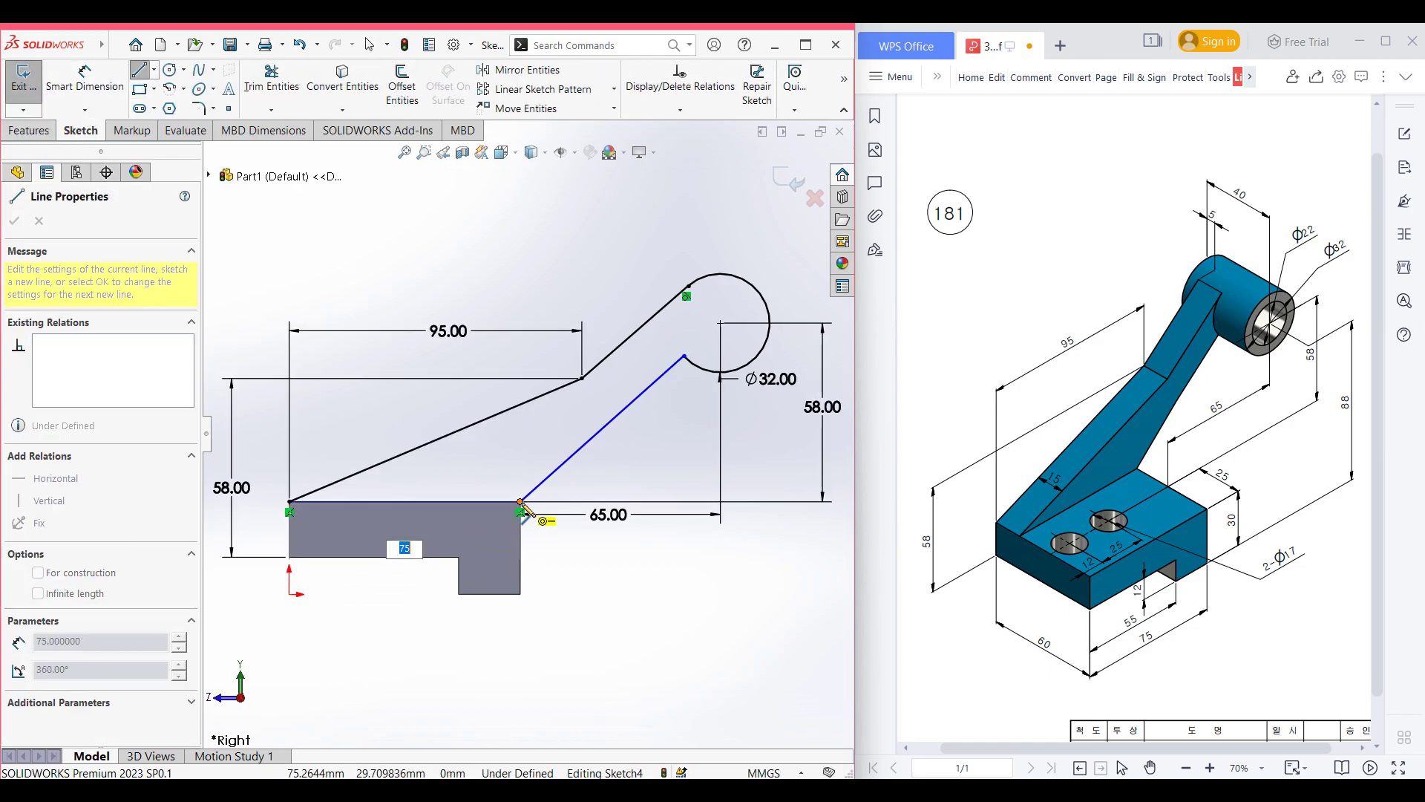
key("Return")
left_click(39, 222)
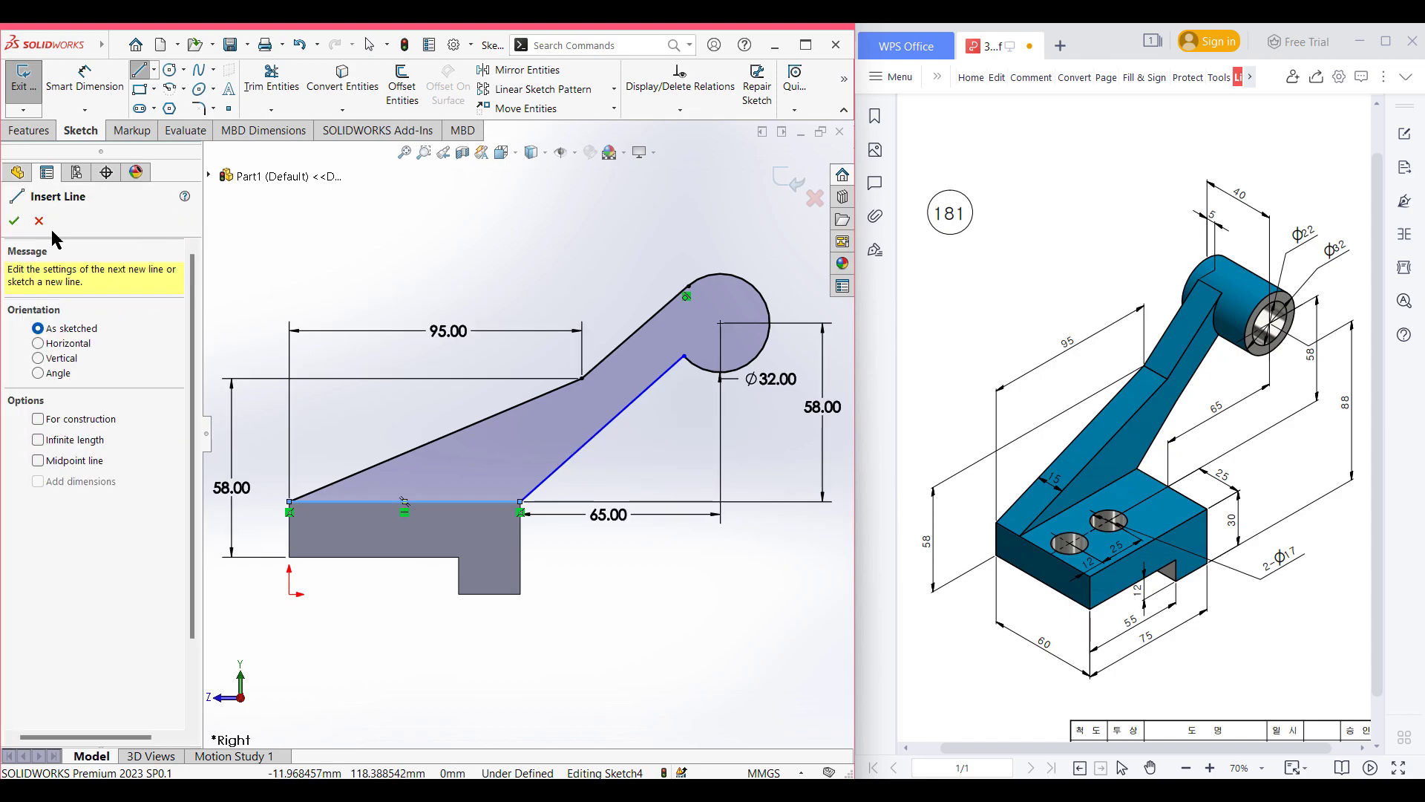
left_click(13, 221)
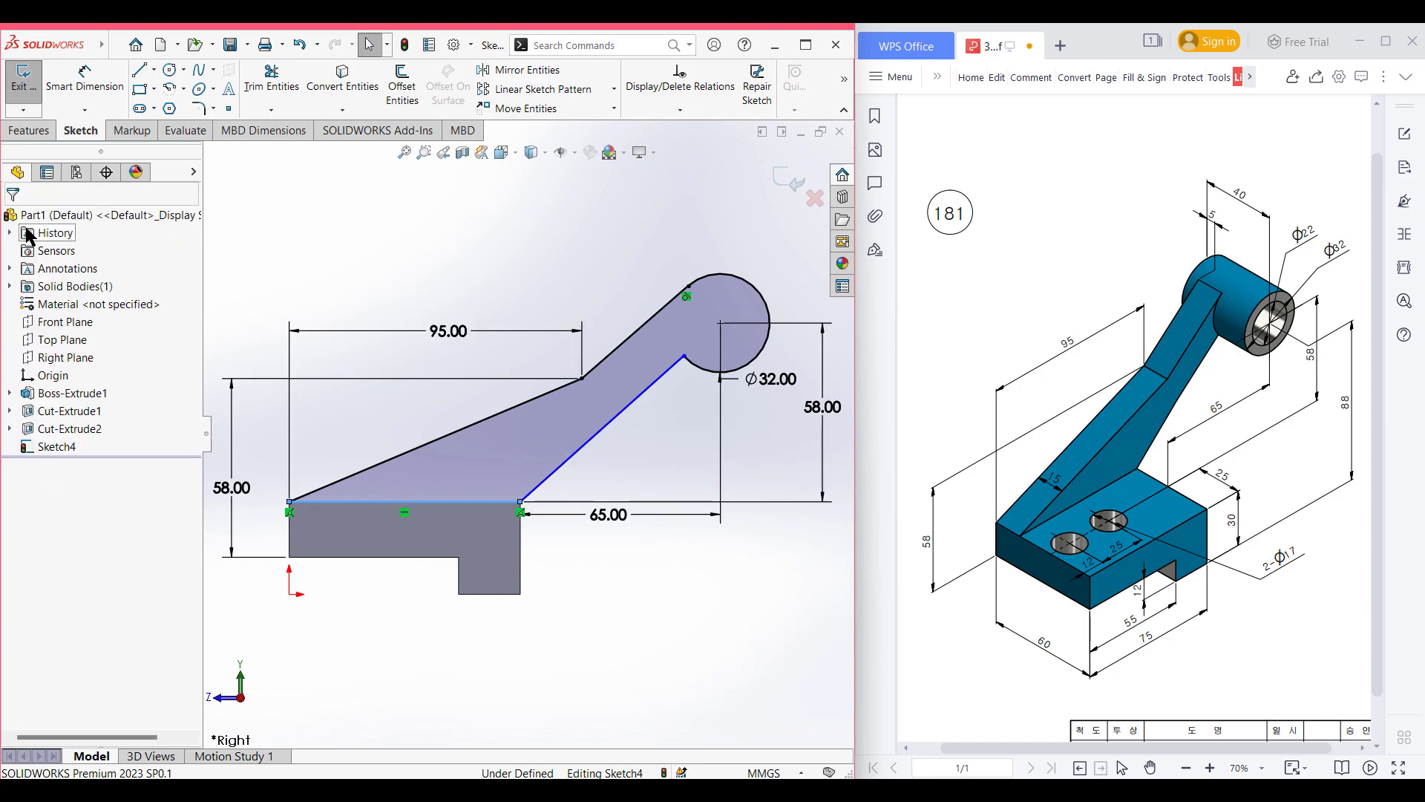
Extrude the arm sketch 15 mm as a boss in isometric view.
key("ctrl+7")
left_click(29, 131)
left_click(31, 86)
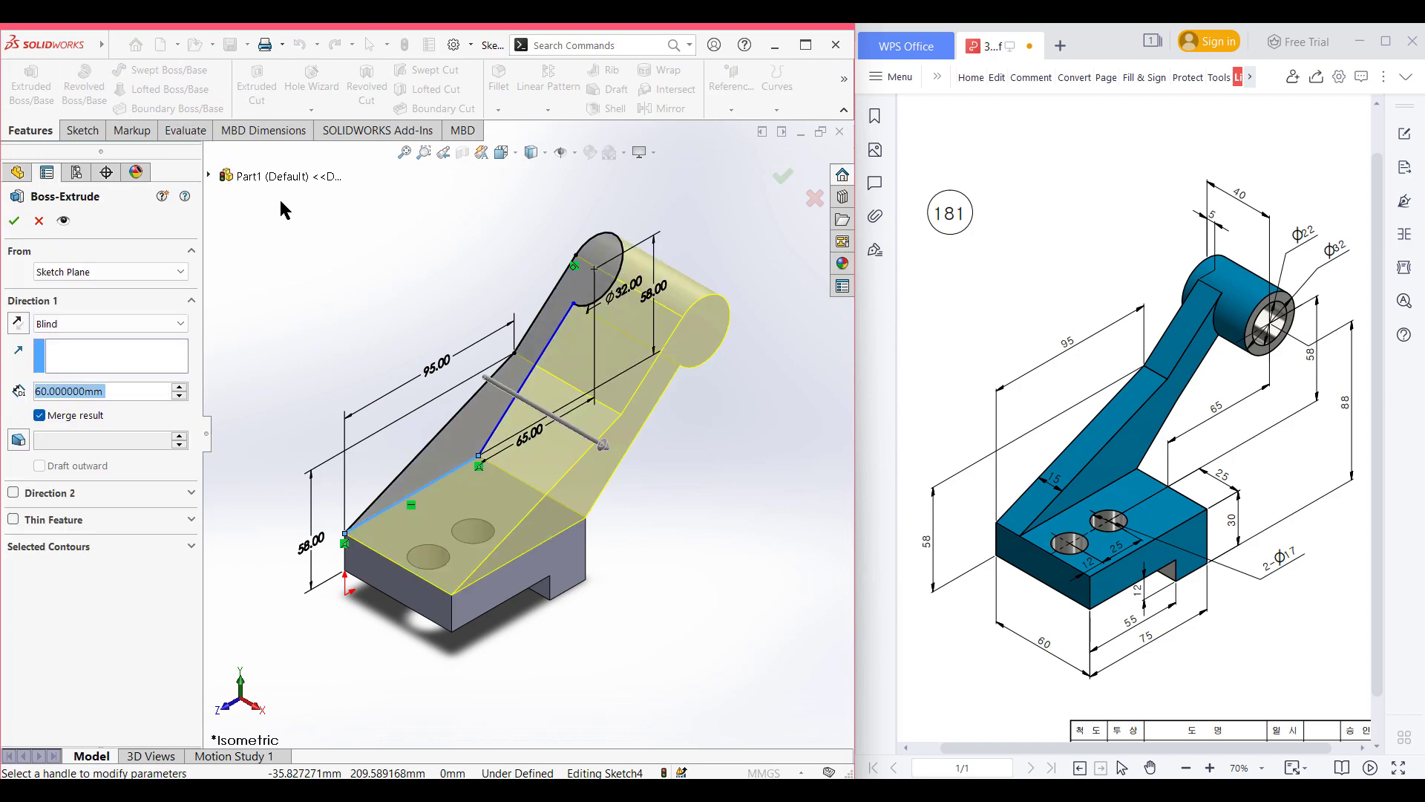
type("15")
key("Return")
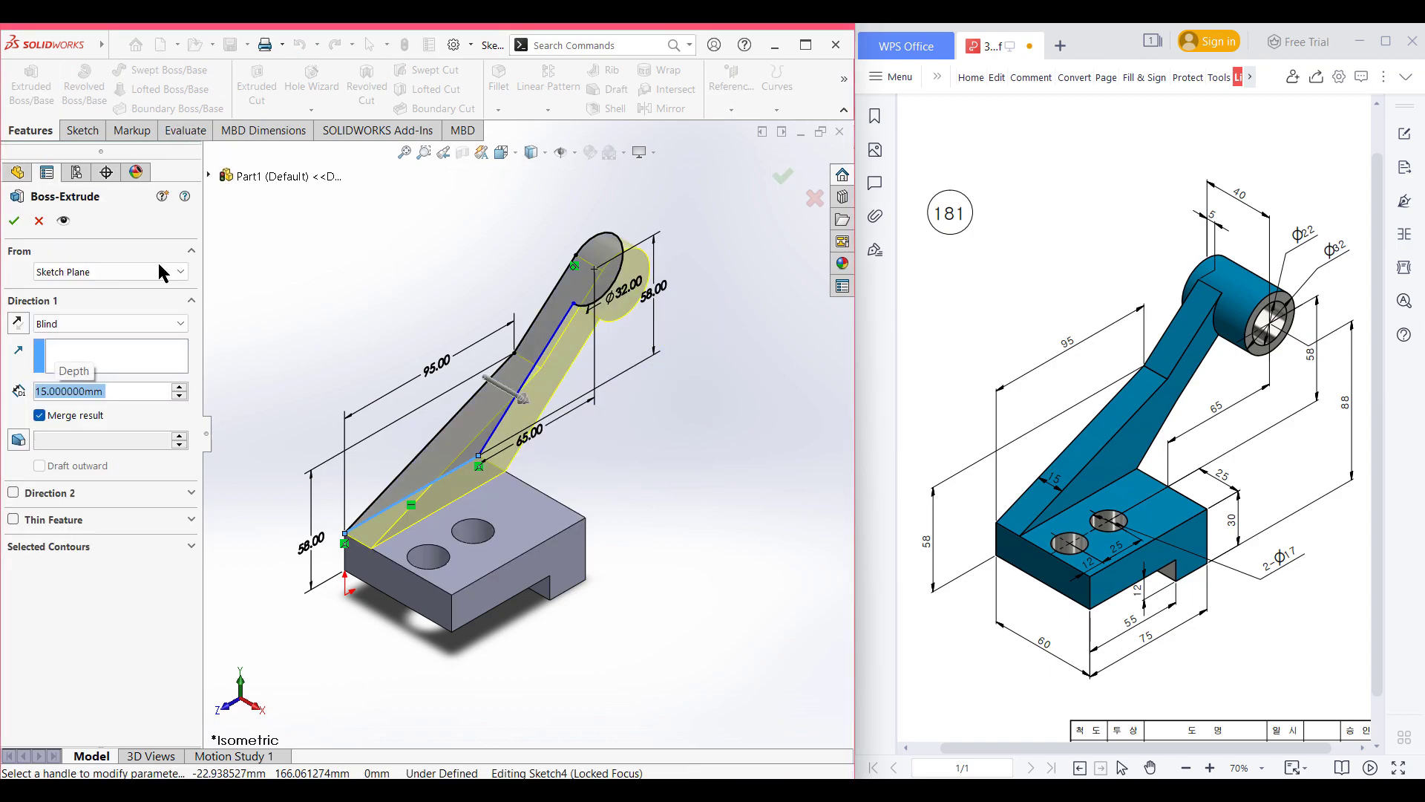
left_click(13, 220)
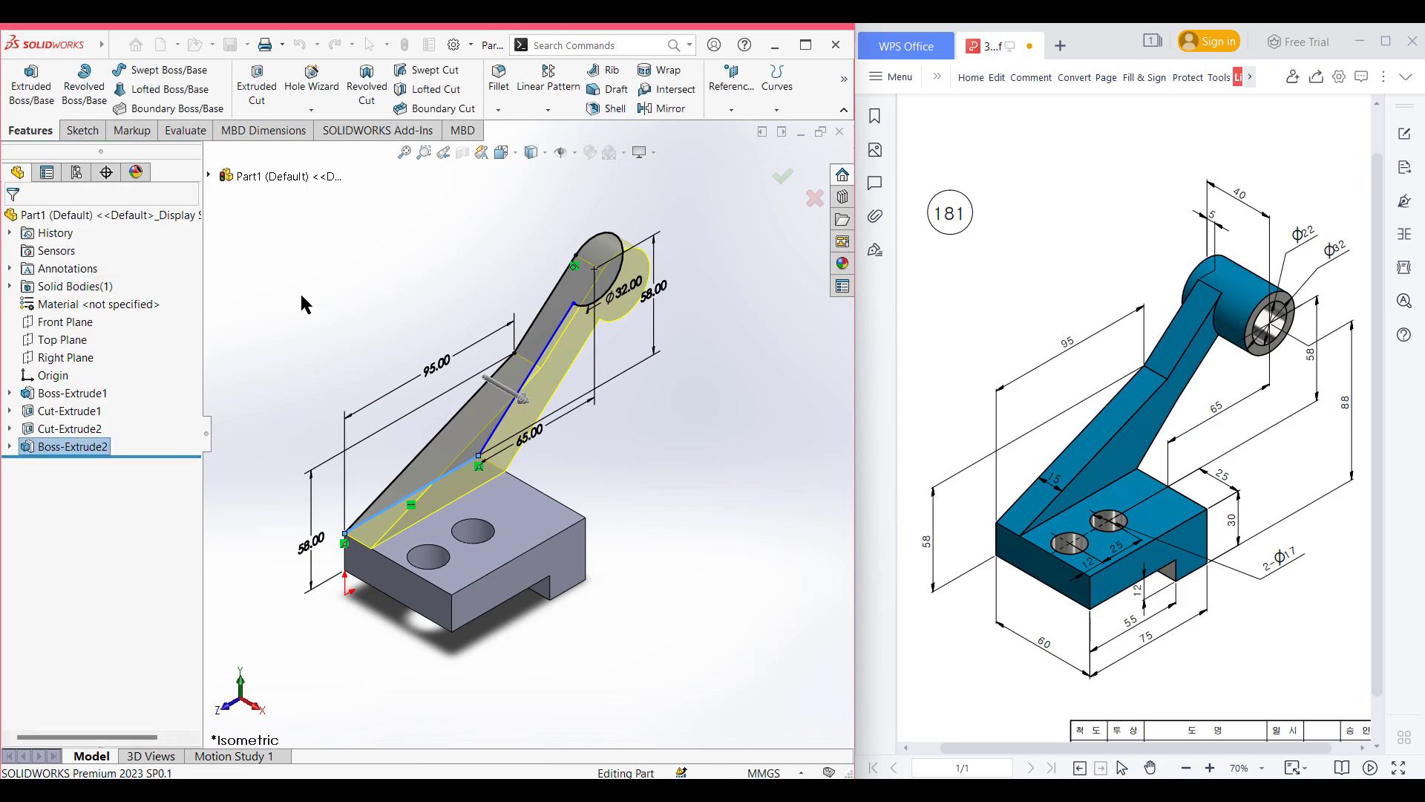
left_click(348, 297)
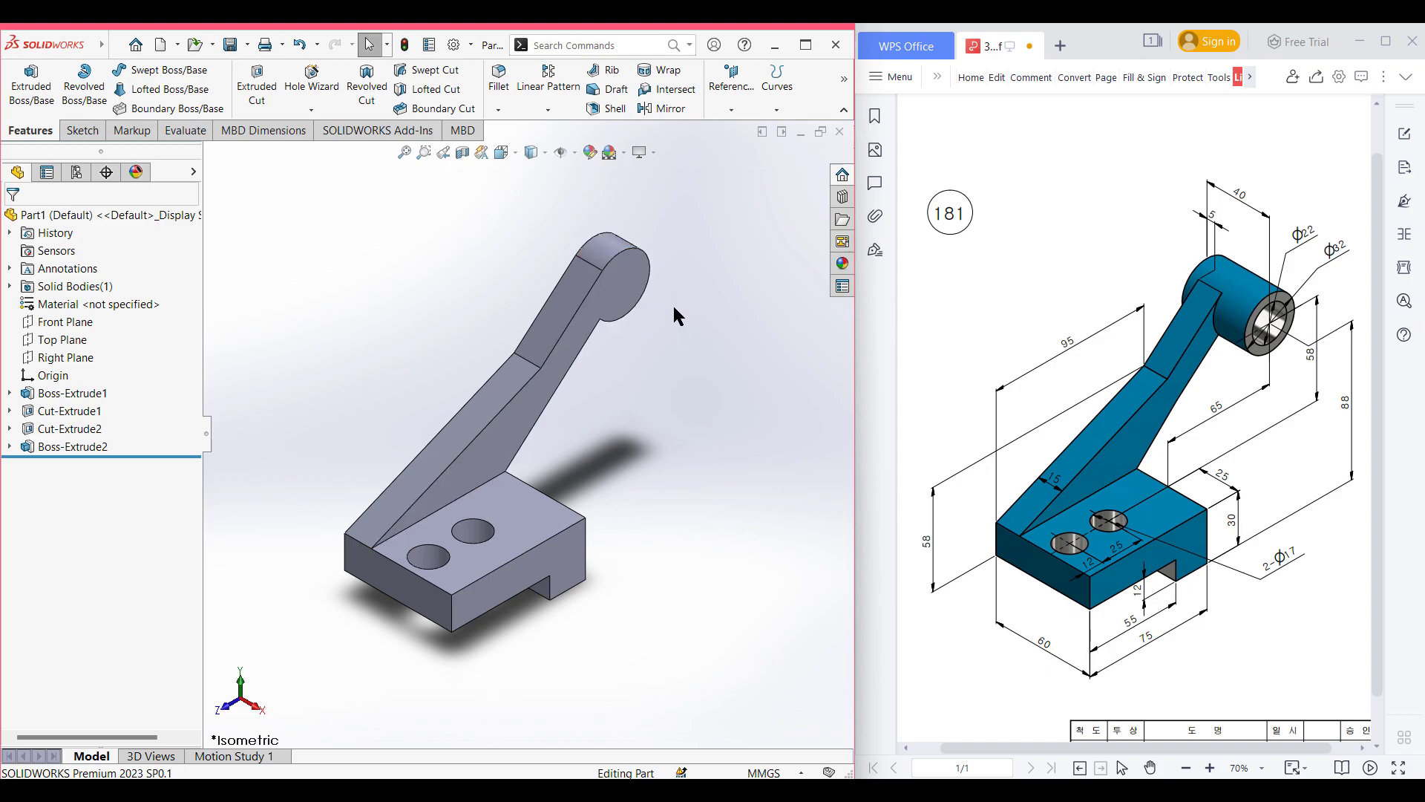
On the Right Plane, sketch a Ø32 circle centred on the arm's end arc.
right_click(77, 358)
left_click(92, 335)
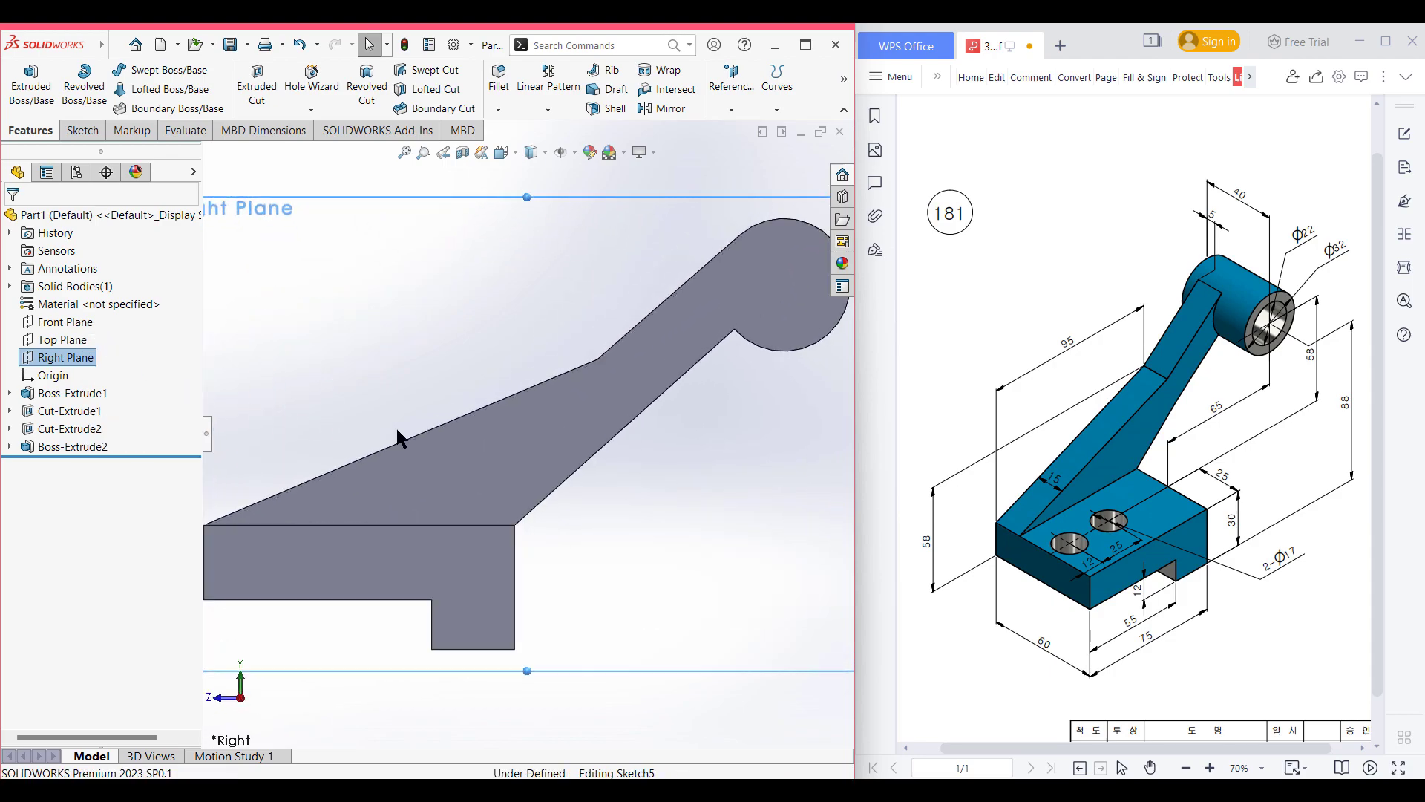
left_click(320, 230)
left_click(170, 71)
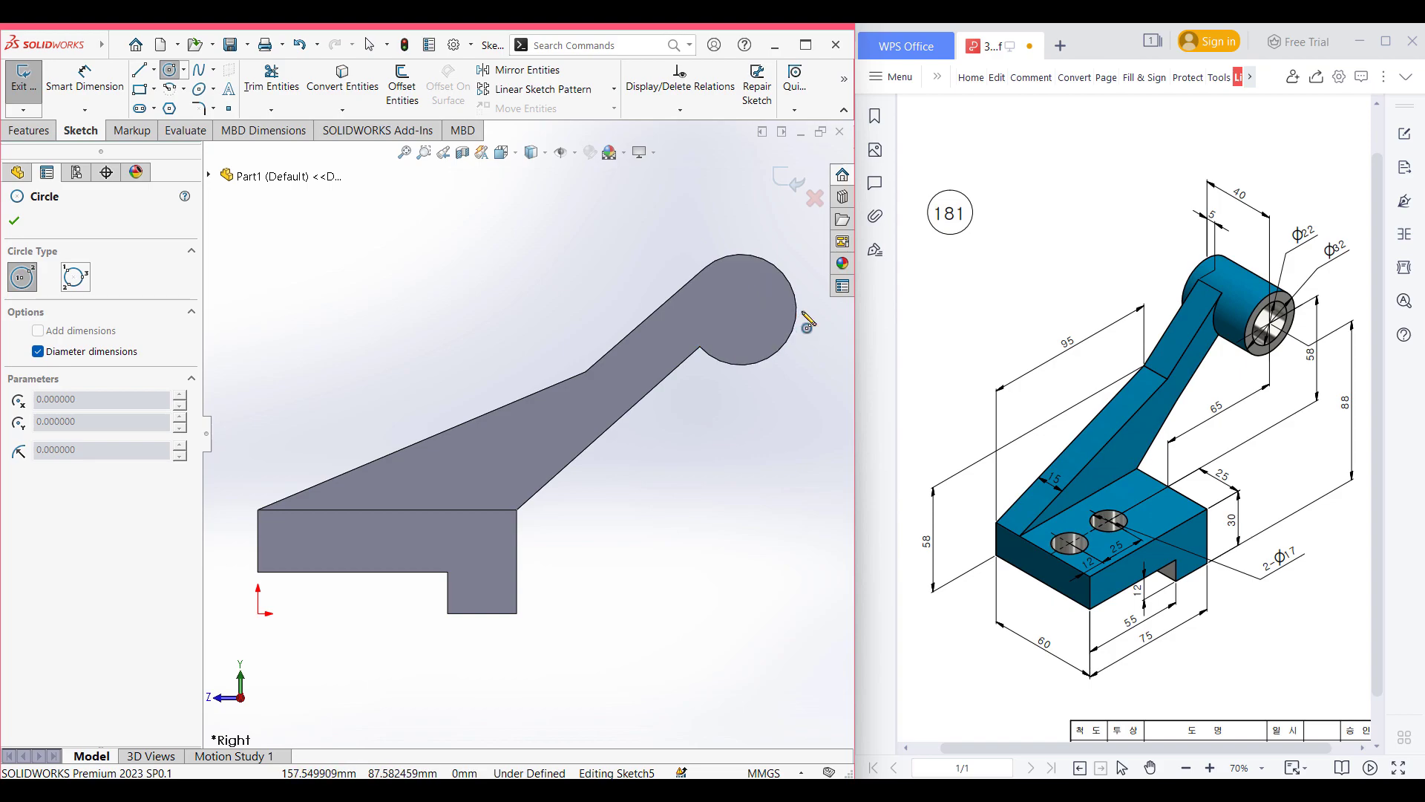
left_click(742, 311)
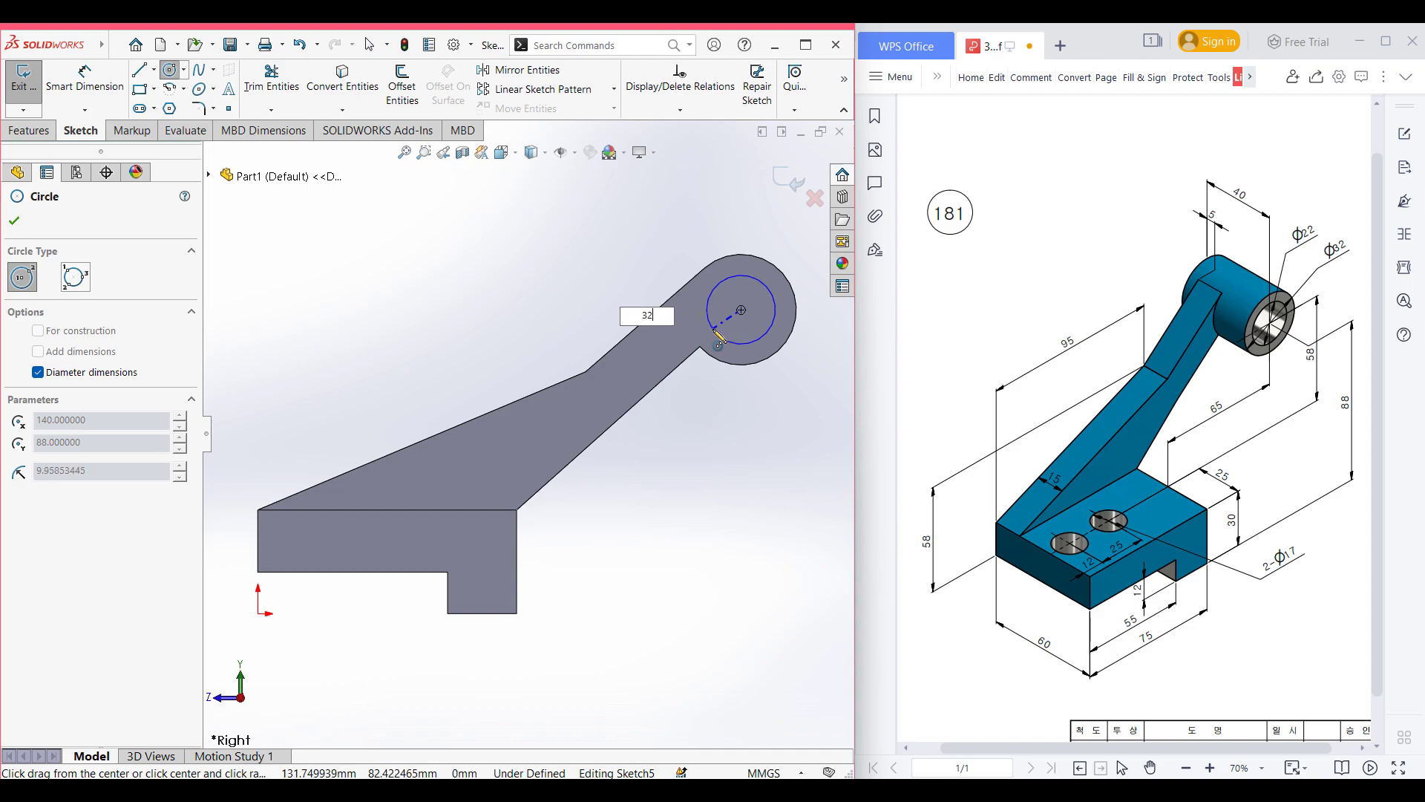
key("Return")
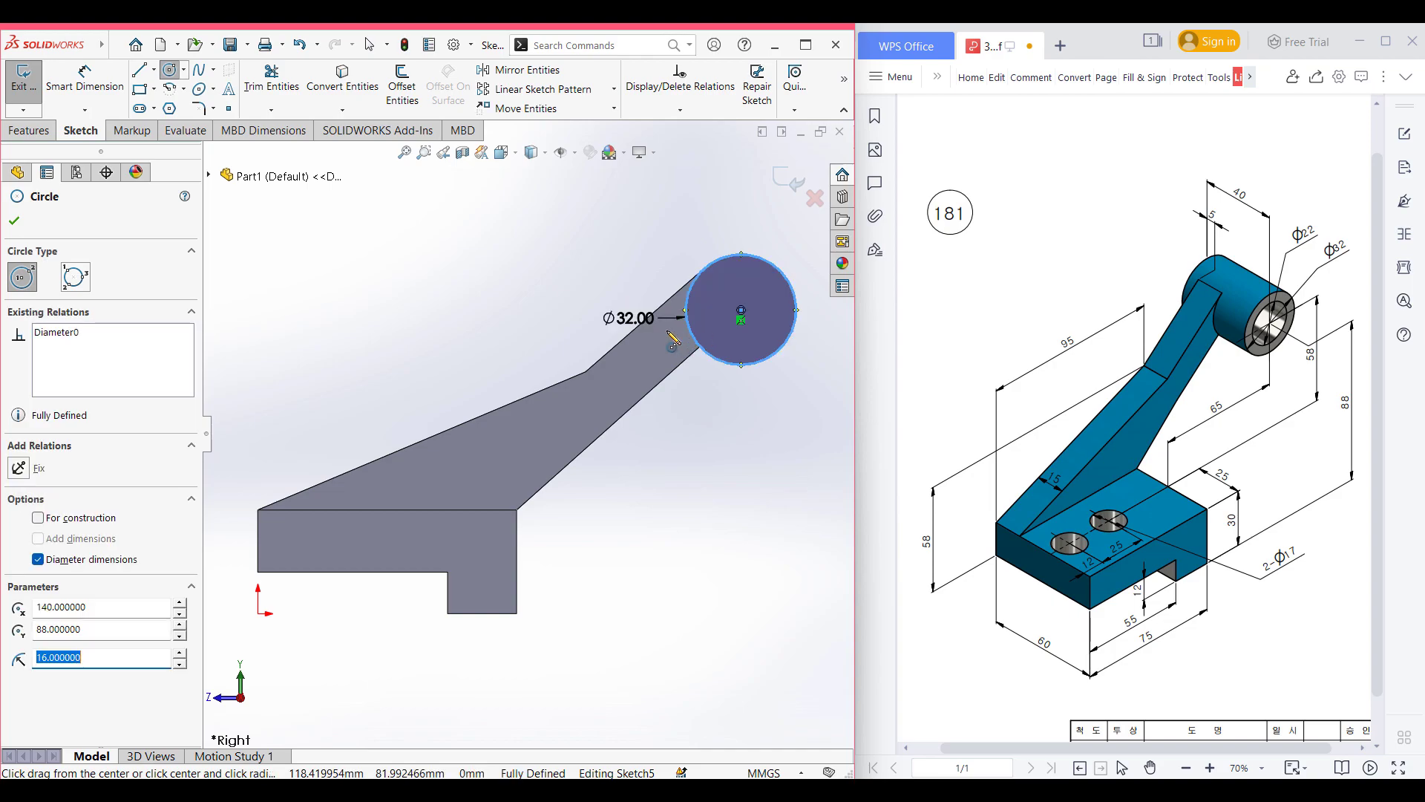
key("ctrl+7")
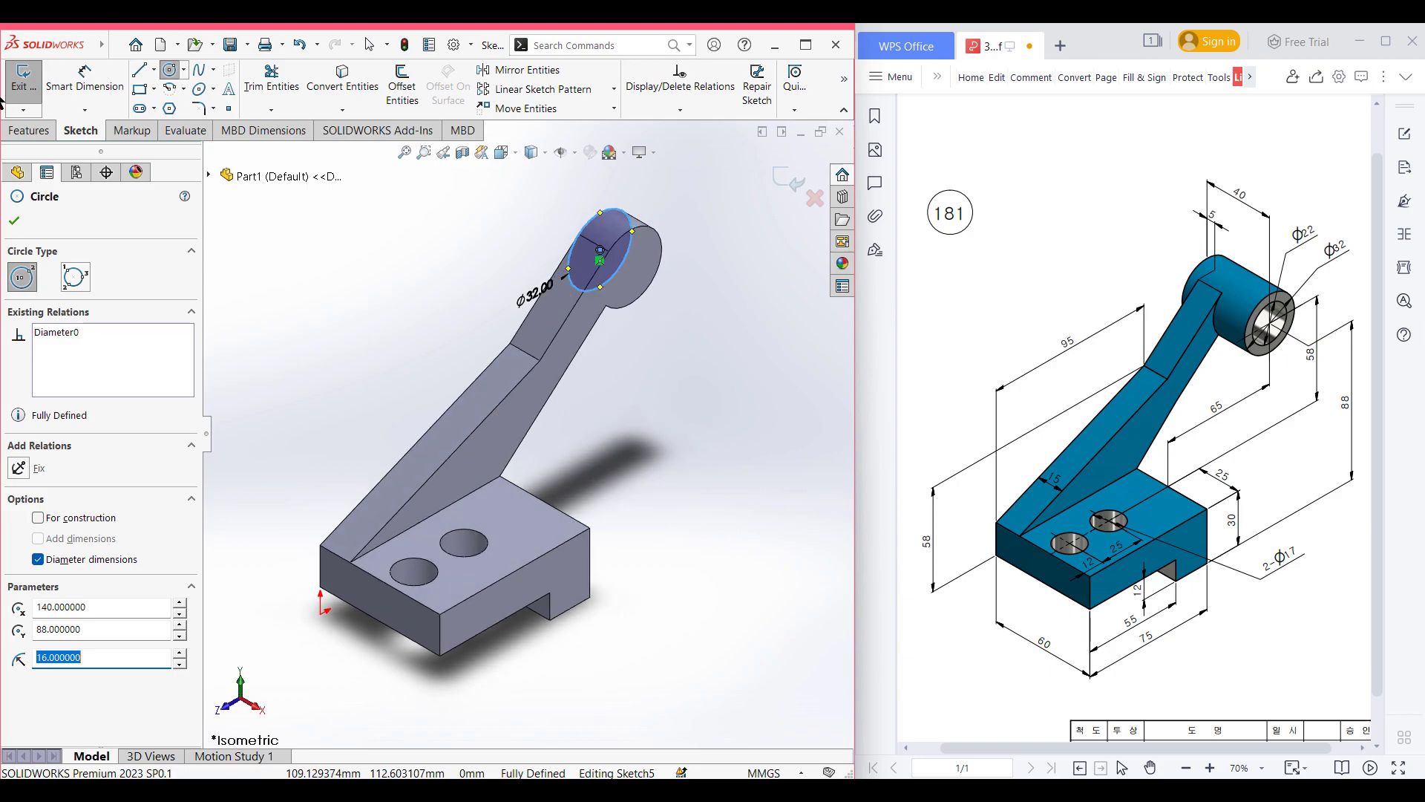
left_click(33, 131)
left_click(29, 90)
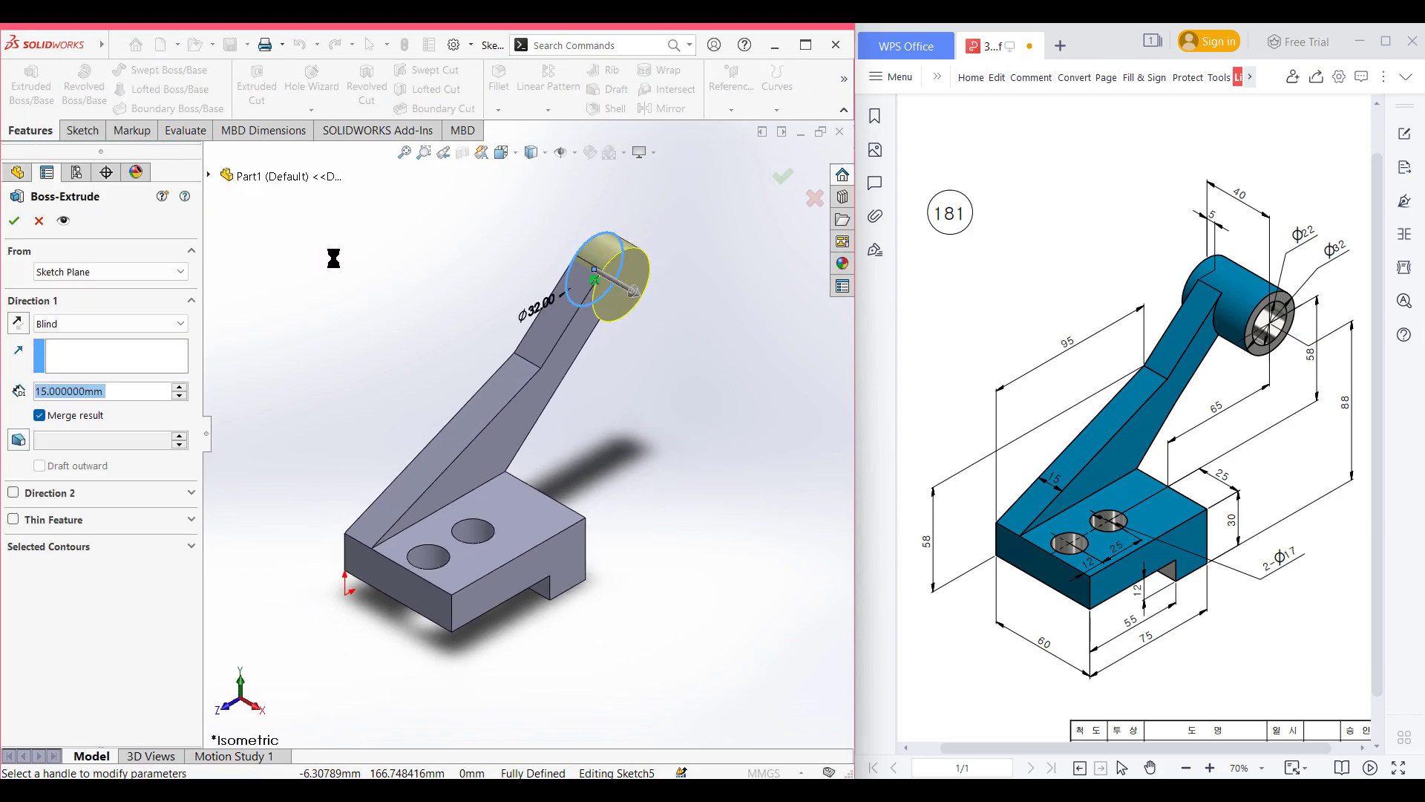
Extrude the Ø32 circle 35 mm in Direction 1 and 5 mm in Direction 2.
type("35")
key("Return")
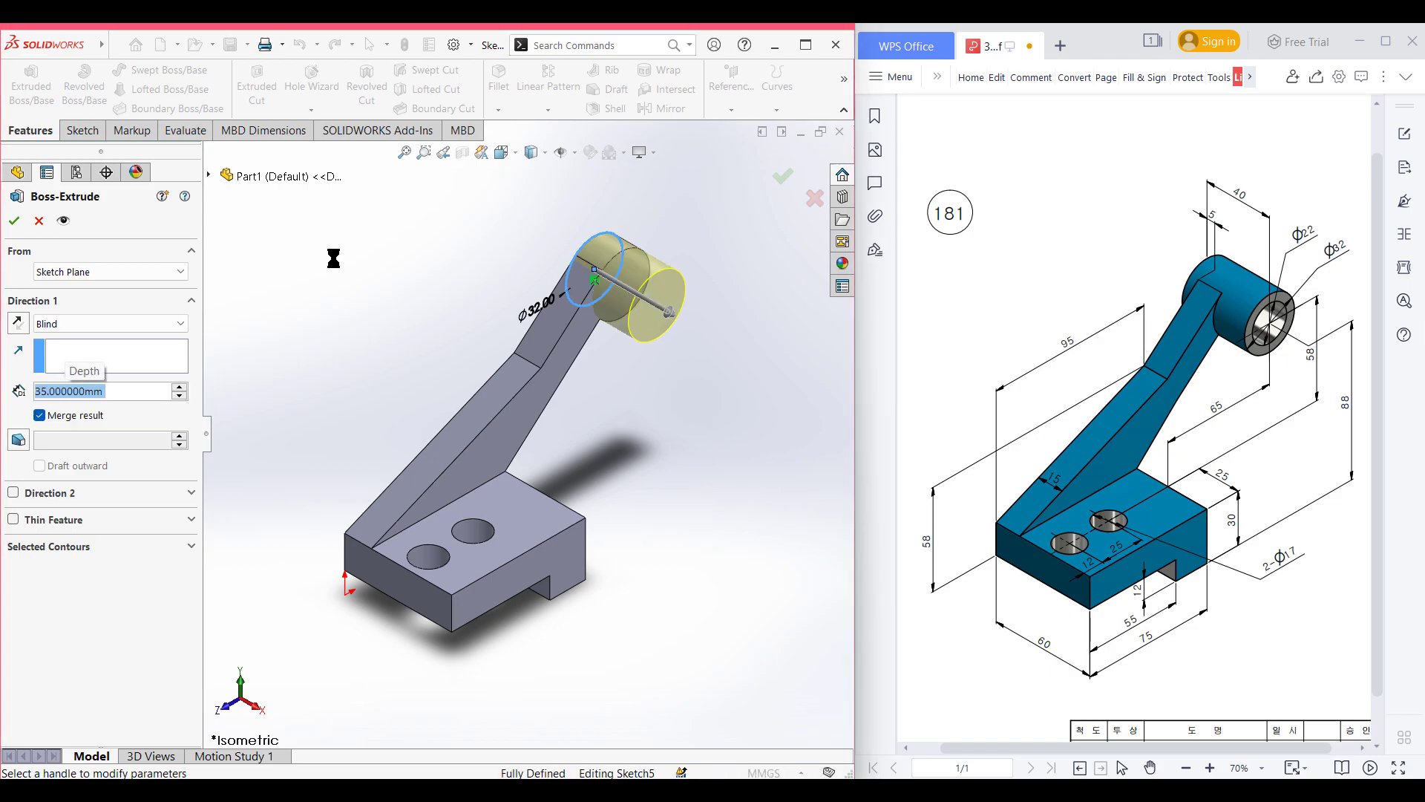
left_click(13, 492)
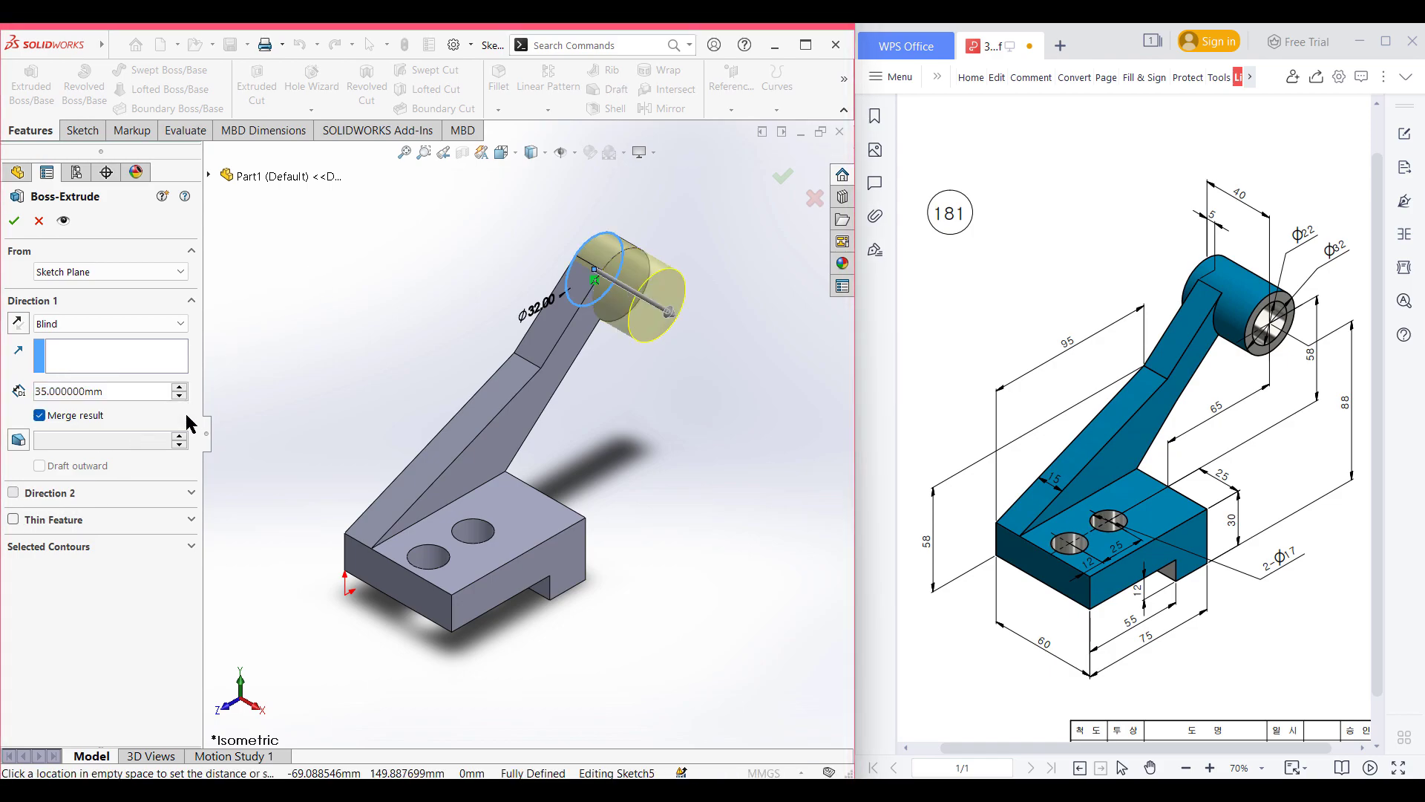
type("4")
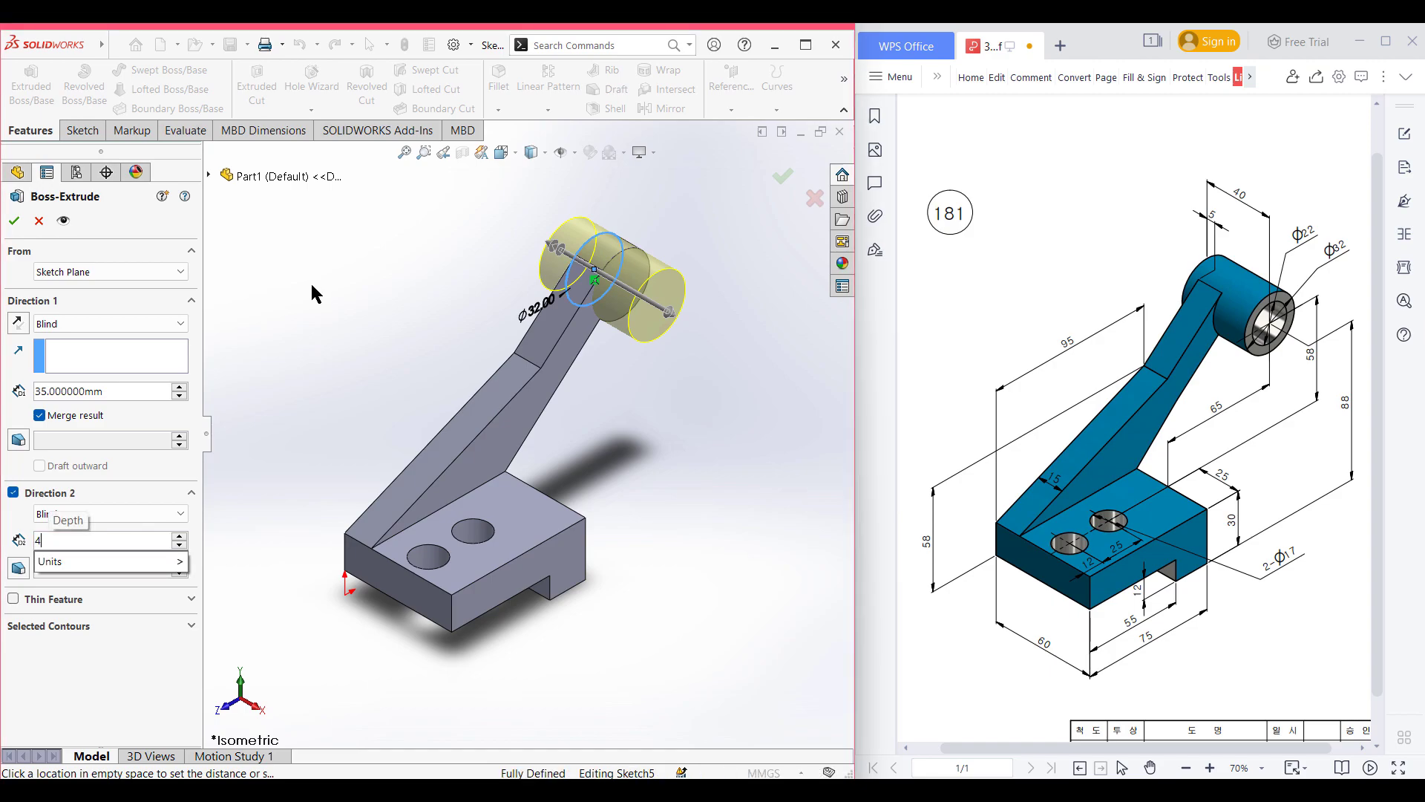
key("BackSpace")
type("5")
key("Return")
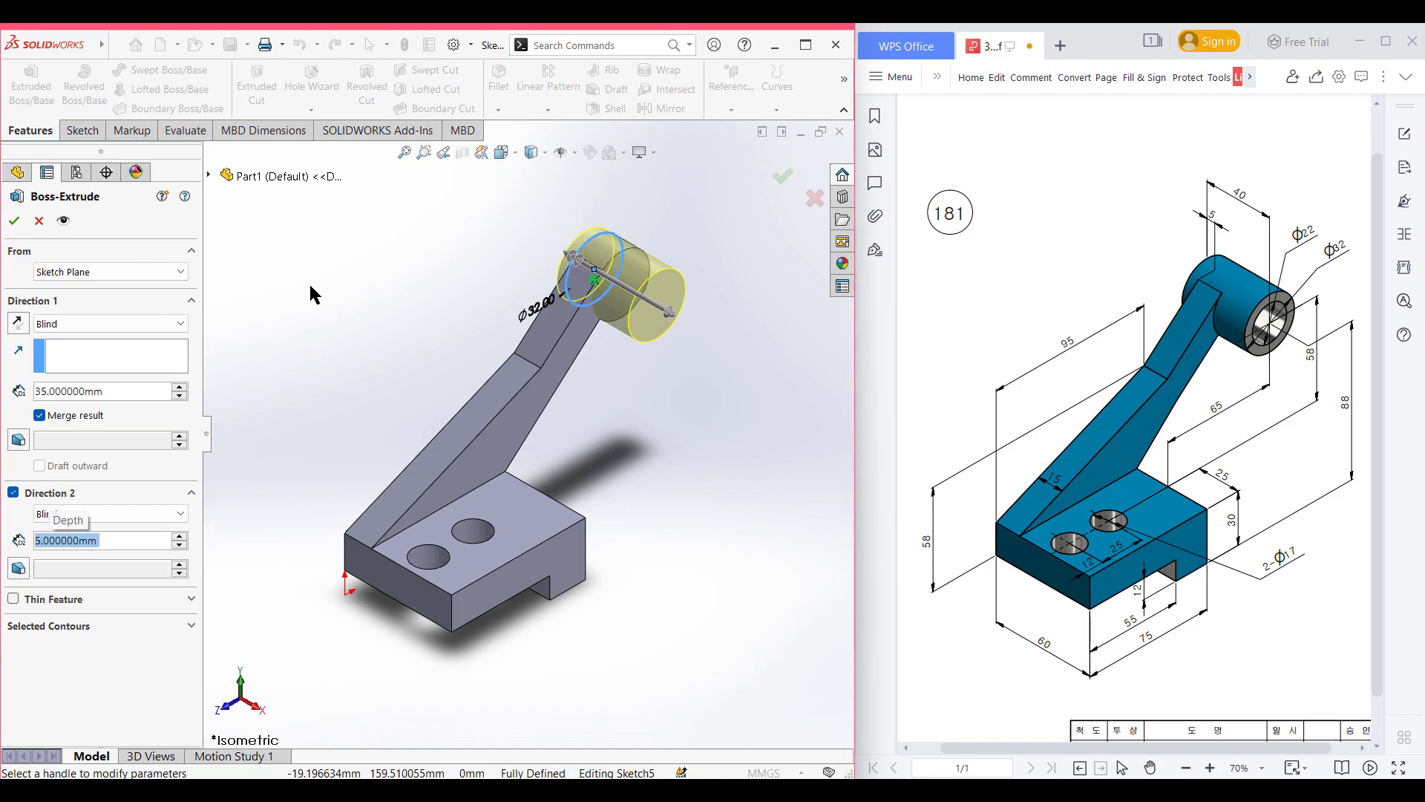
left_click(13, 221)
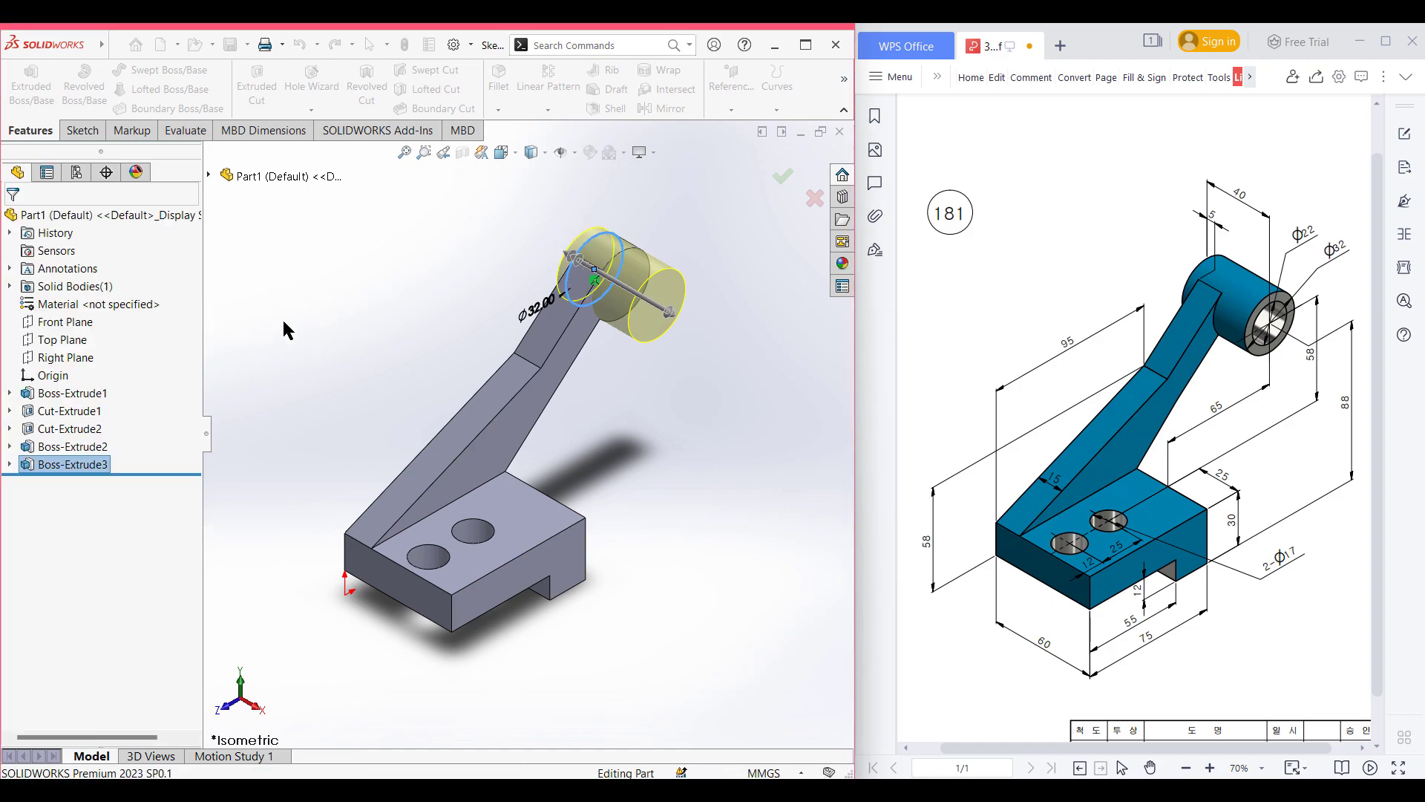
left_click(306, 341)
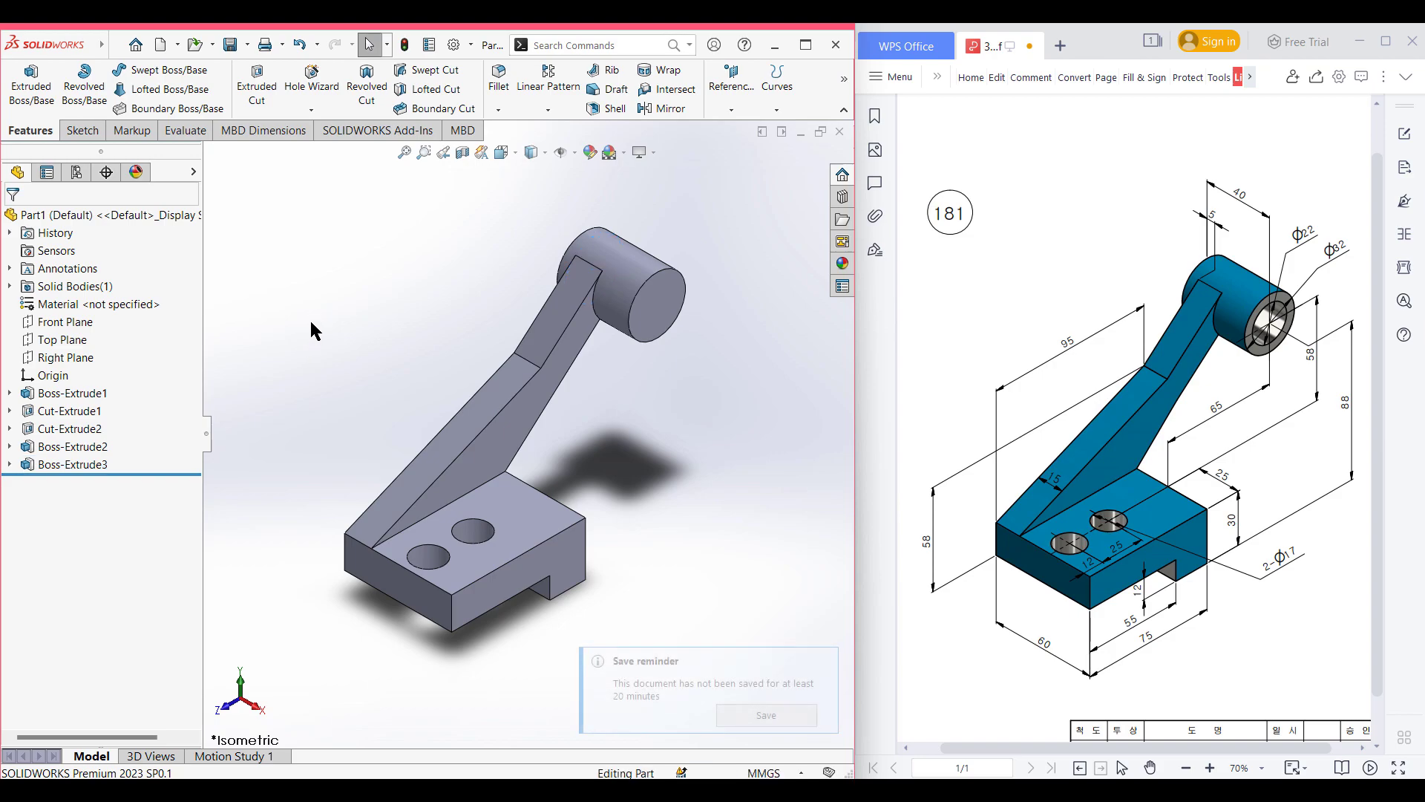
On the boss's flat end face, sketch a Ø22 circle centred on the boss centre.
left_click(647, 304)
right_click(664, 296)
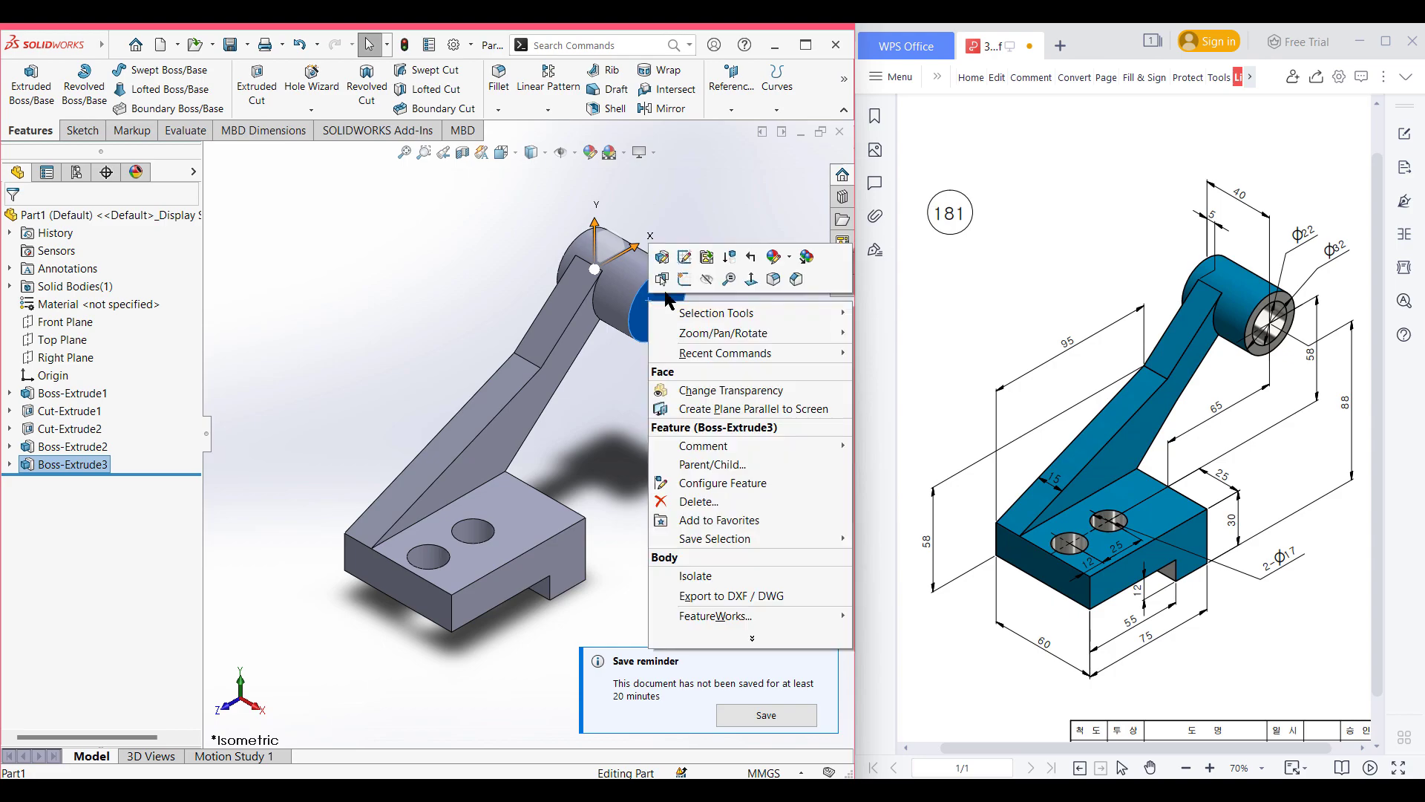
left_click(662, 279)
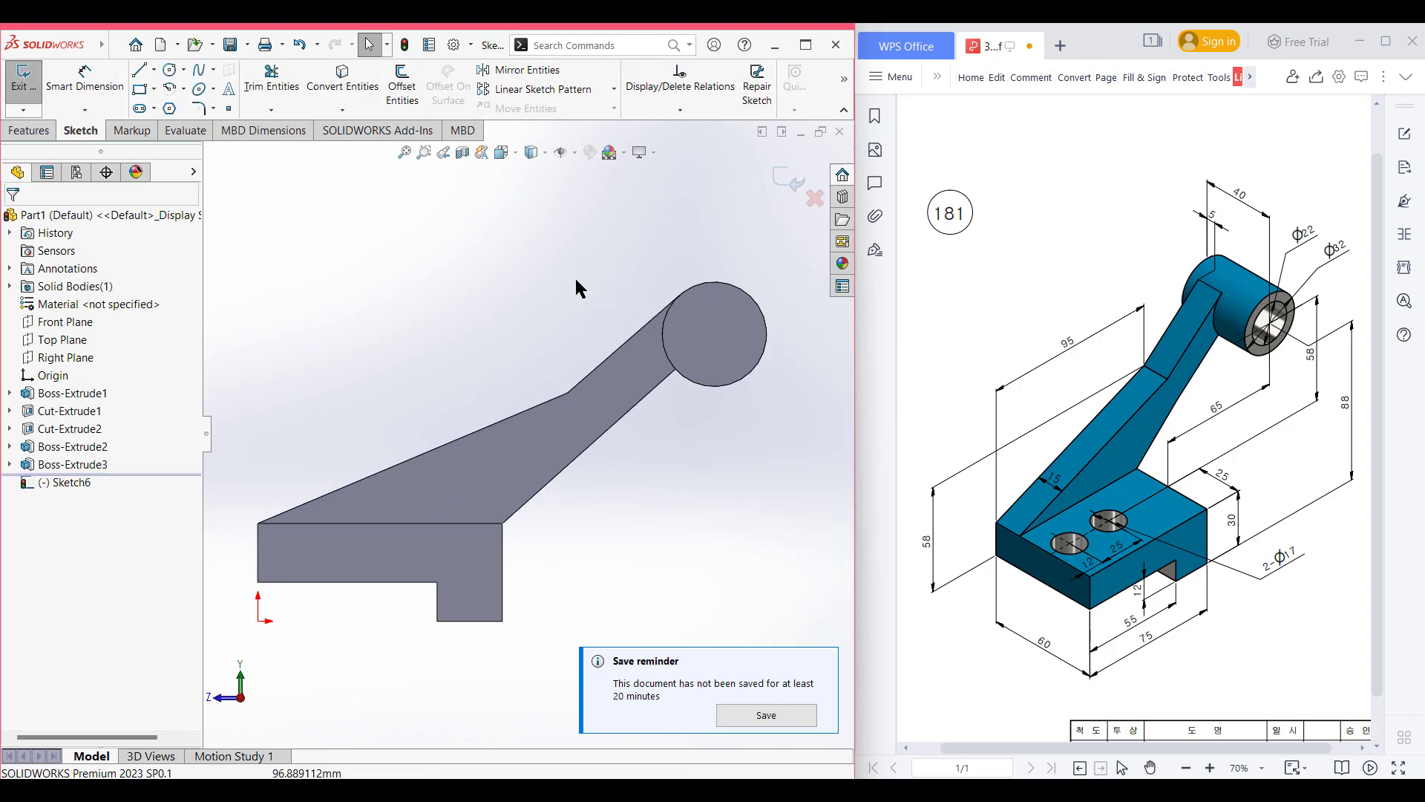
left_click(171, 74)
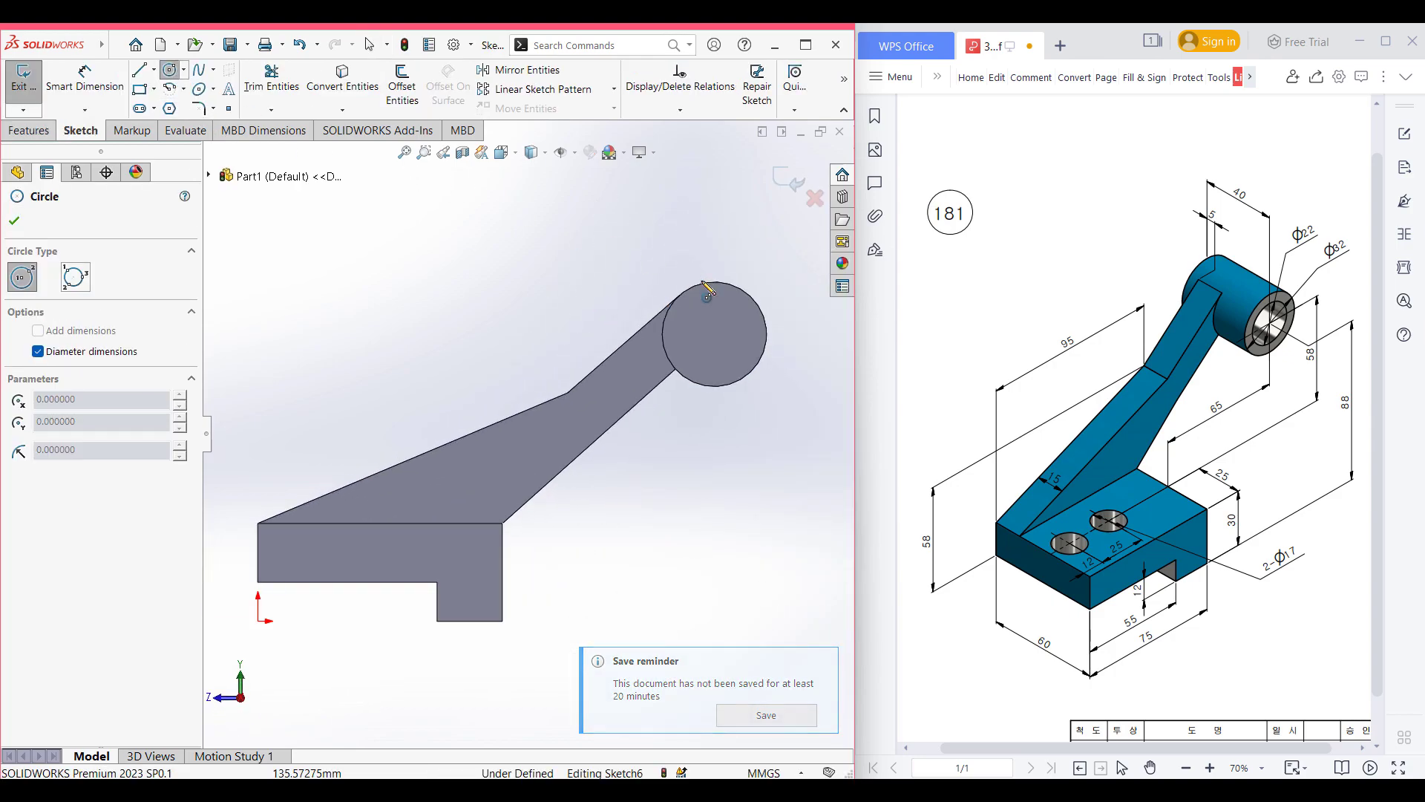
left_click(715, 334)
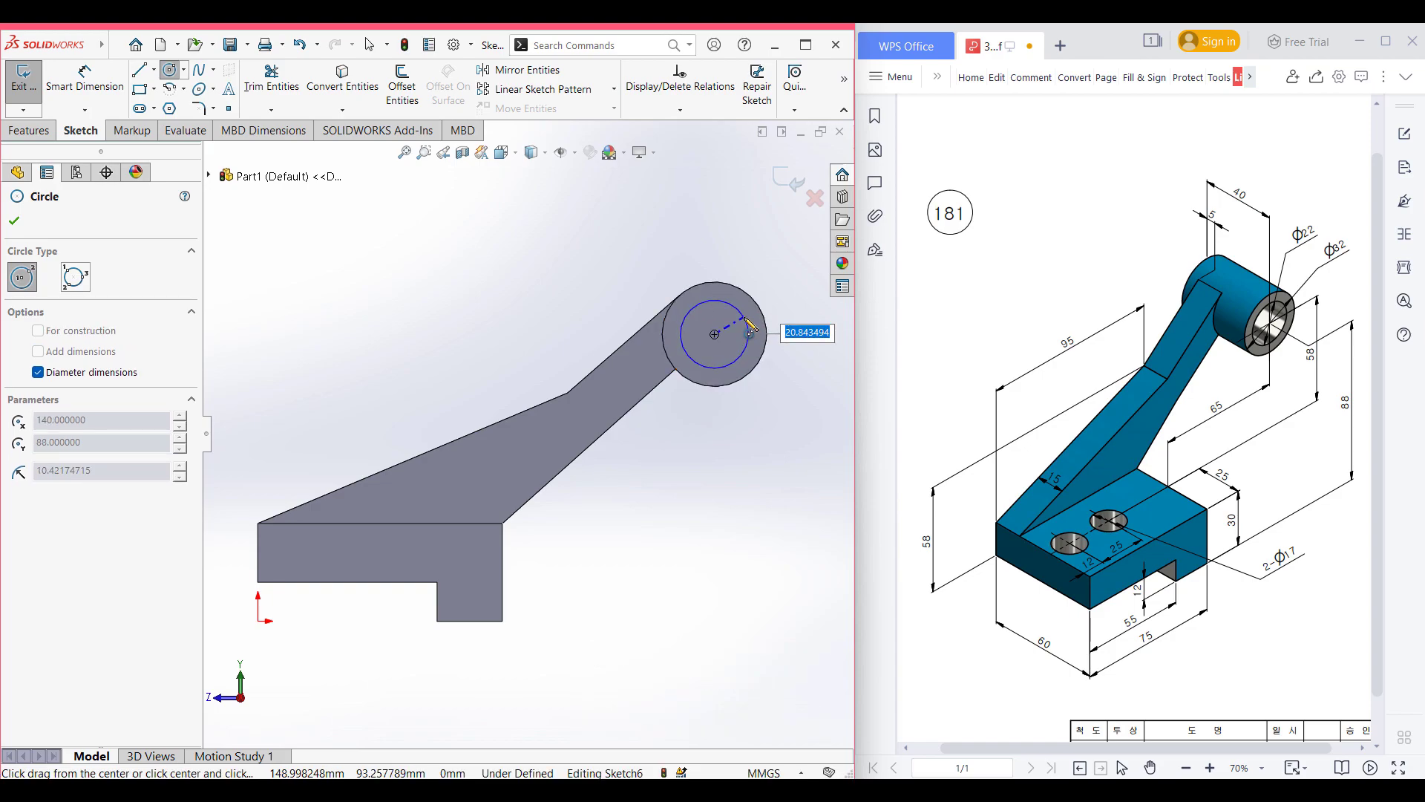
key("Return")
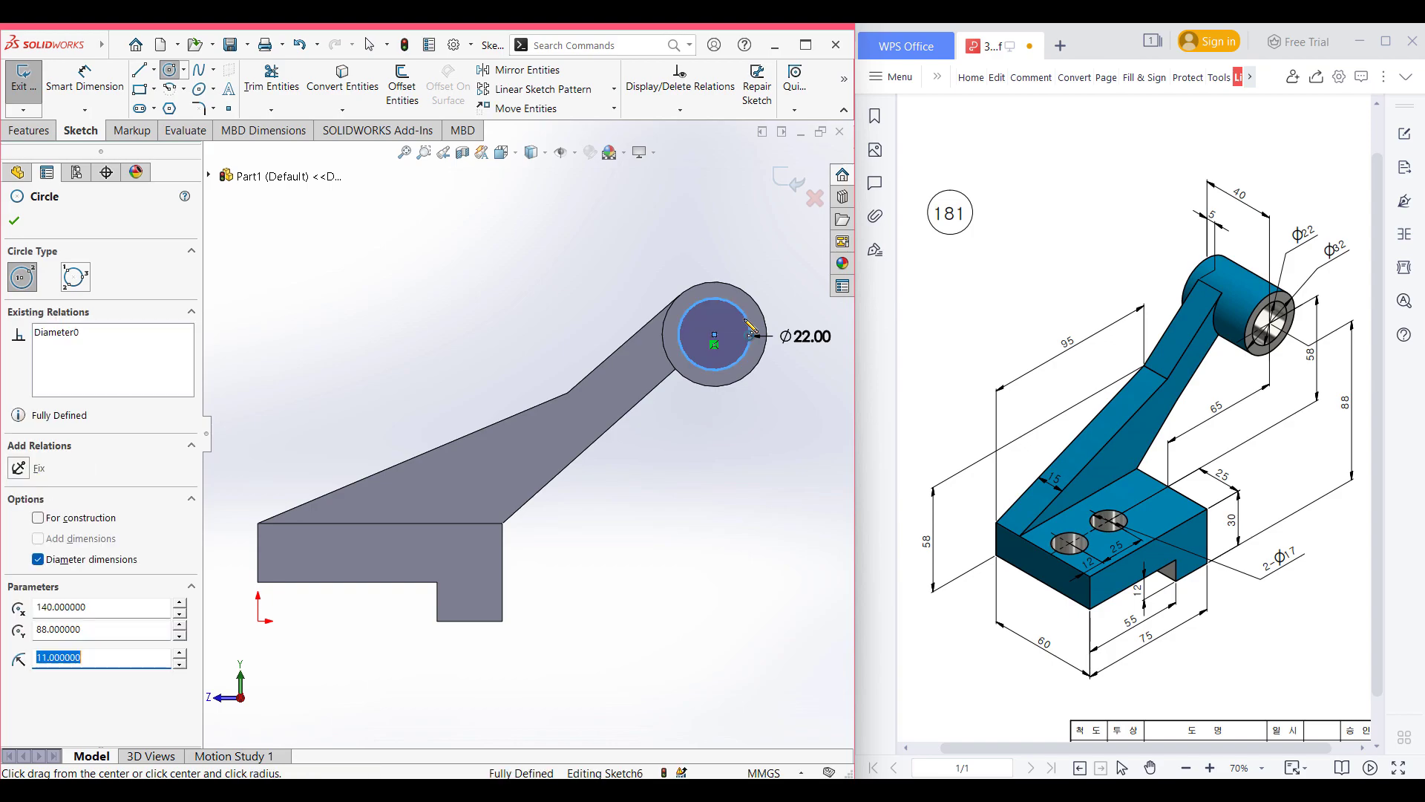
key("ctrl+7")
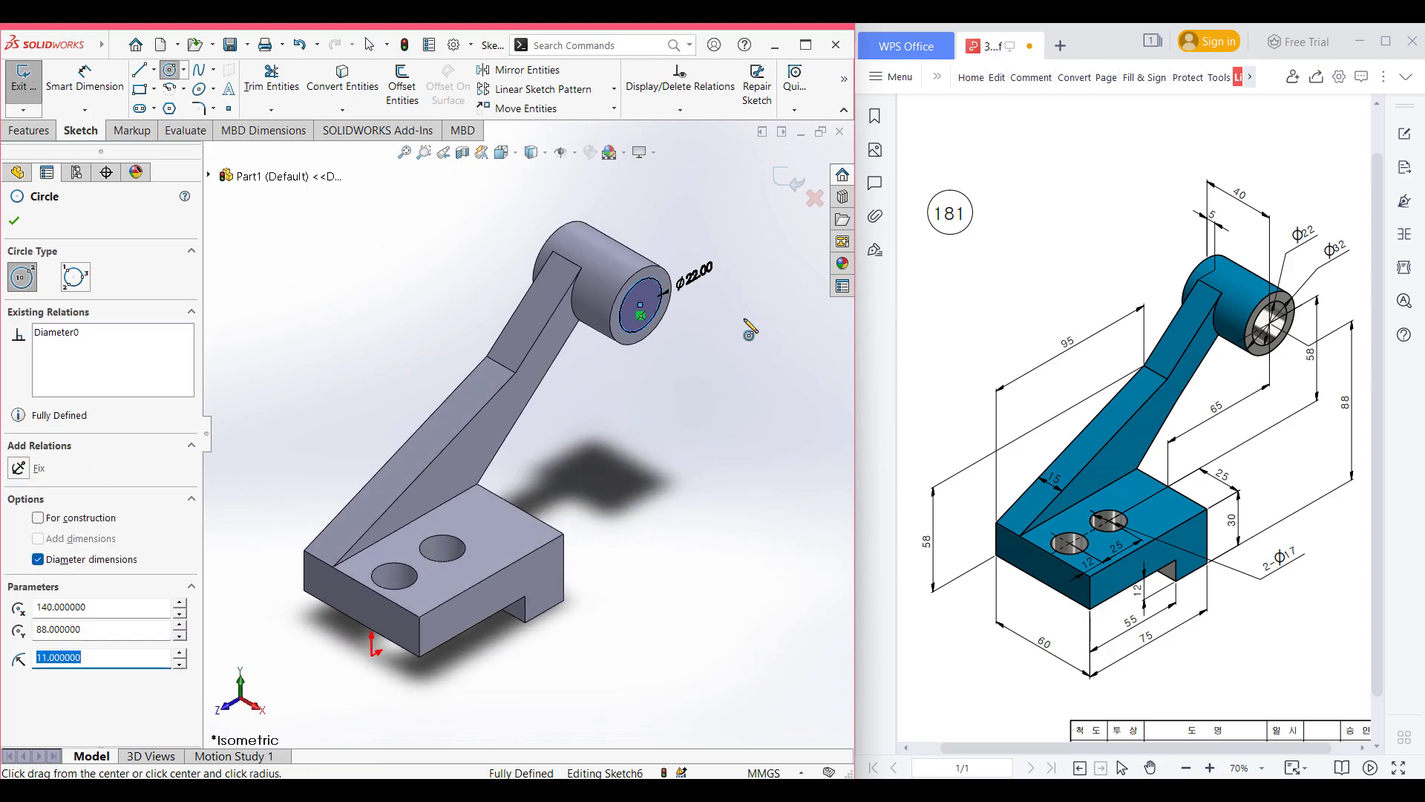
left_click(29, 131)
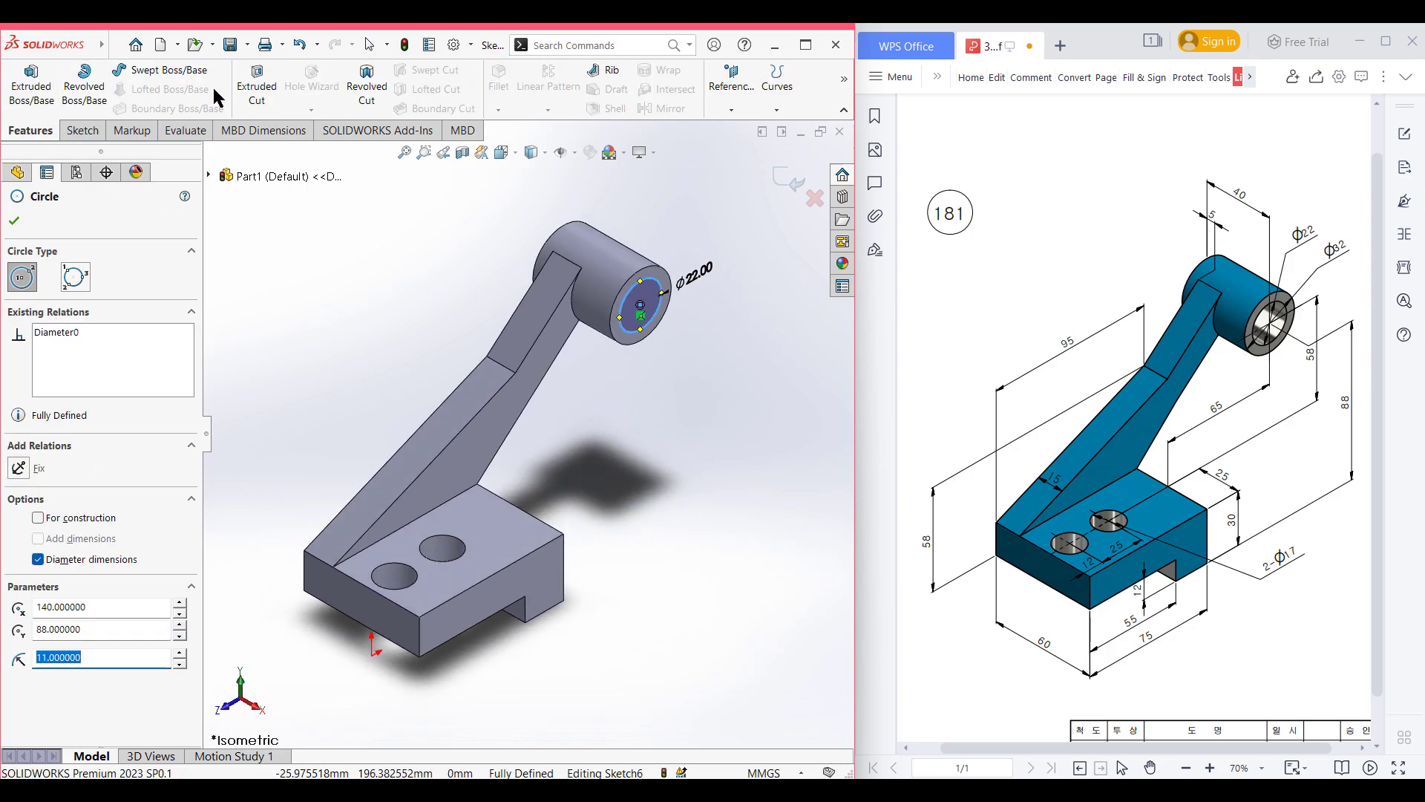
left_click(253, 90)
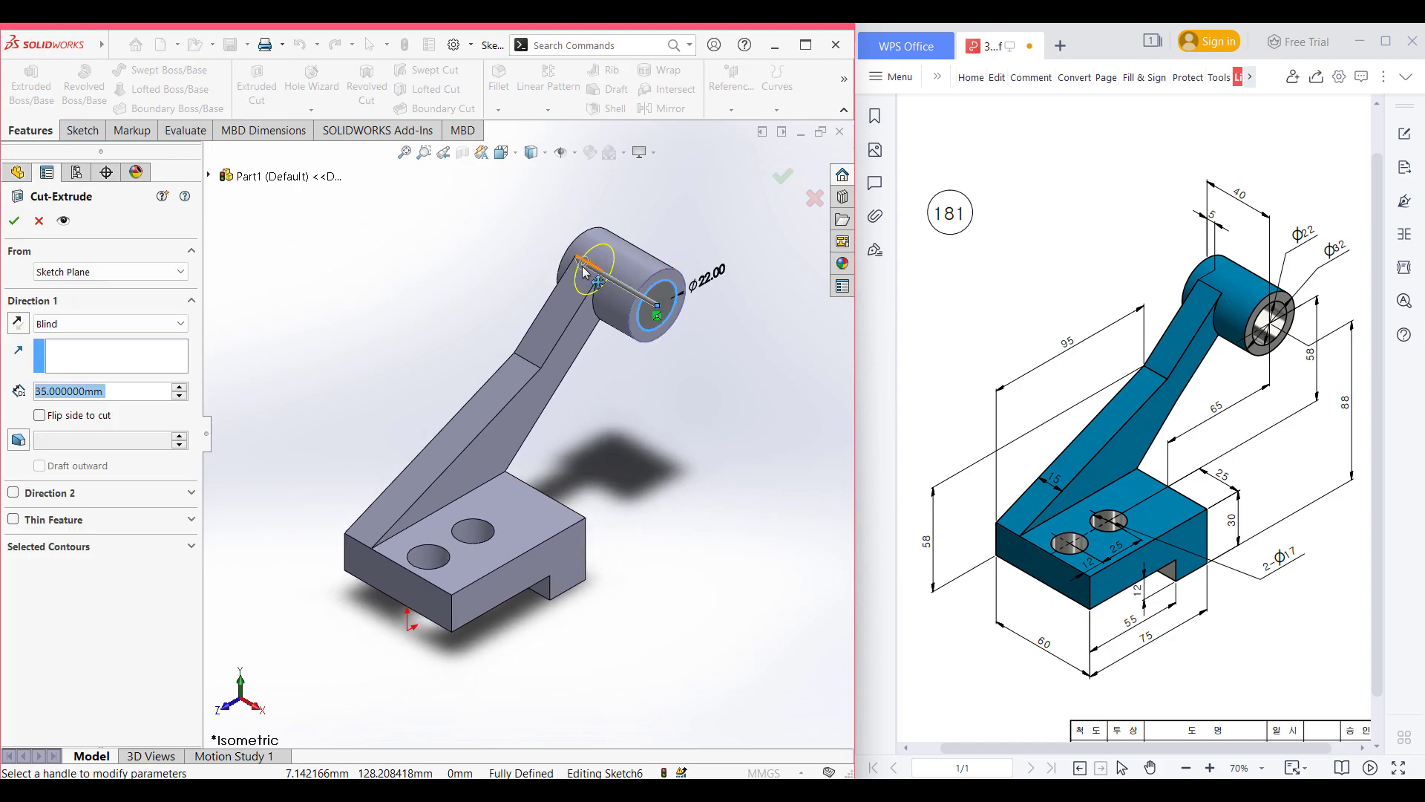
Cut the Ø22 bore 61 mm deep through the boss and zoom to fit the part.
left_click_drag(603, 273, 334, 252)
left_click(15, 221)
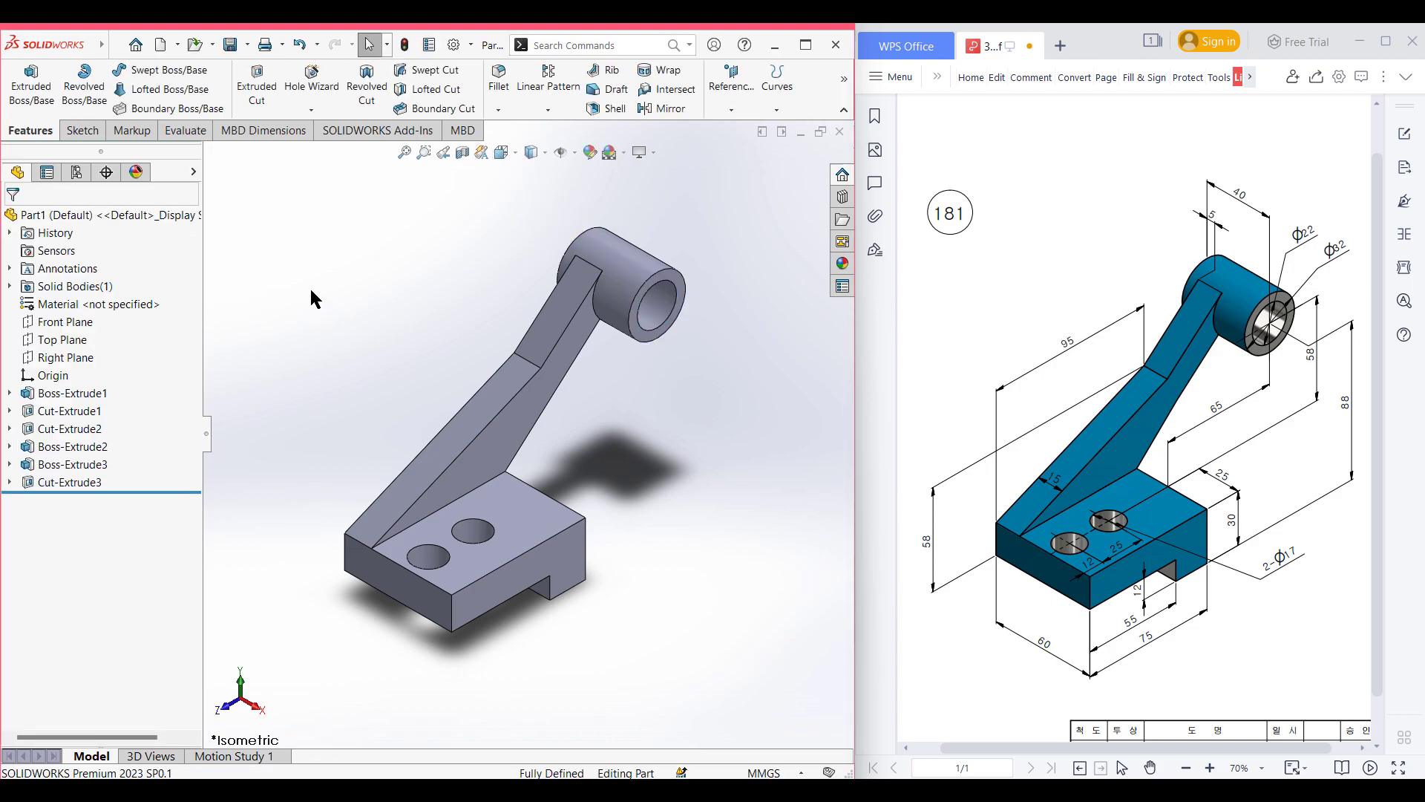
key("f")
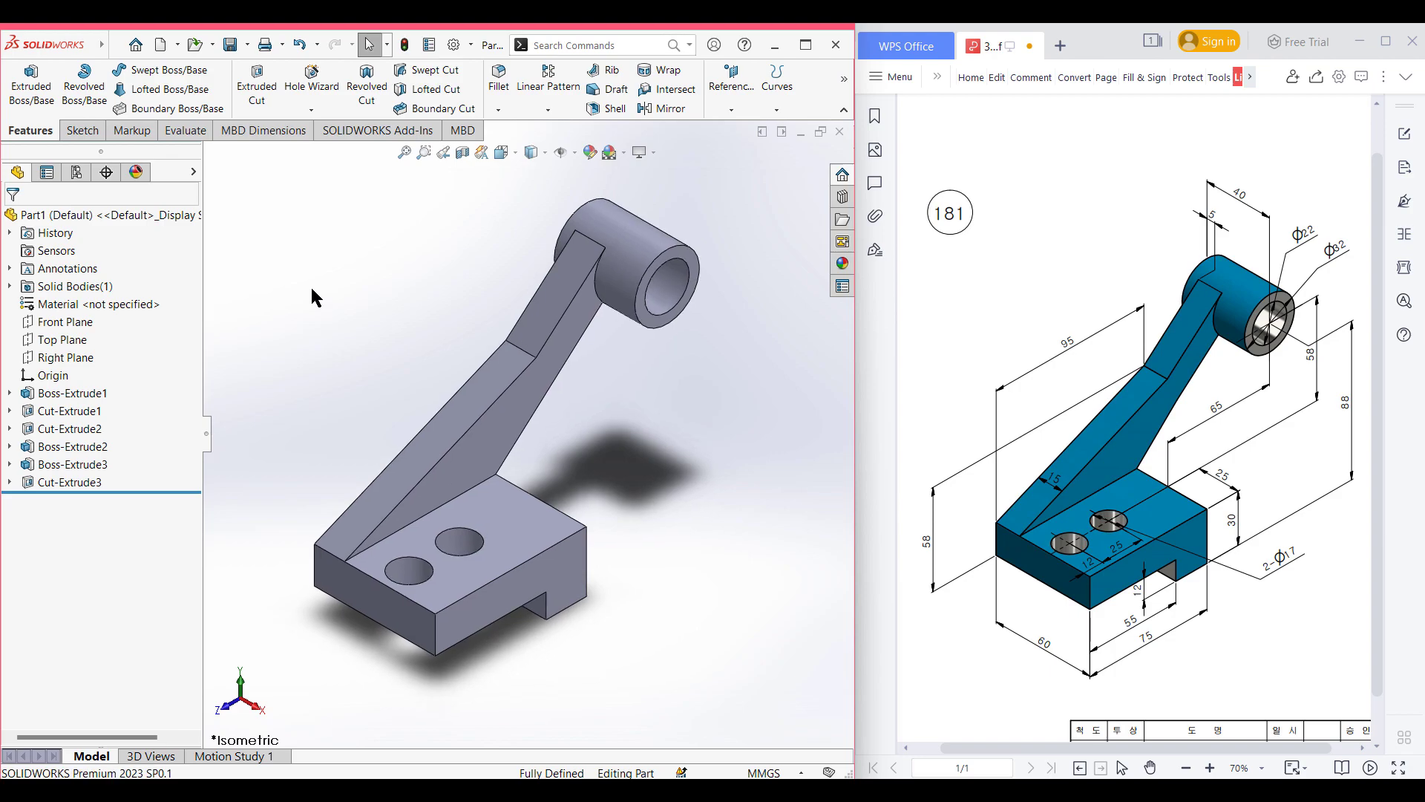